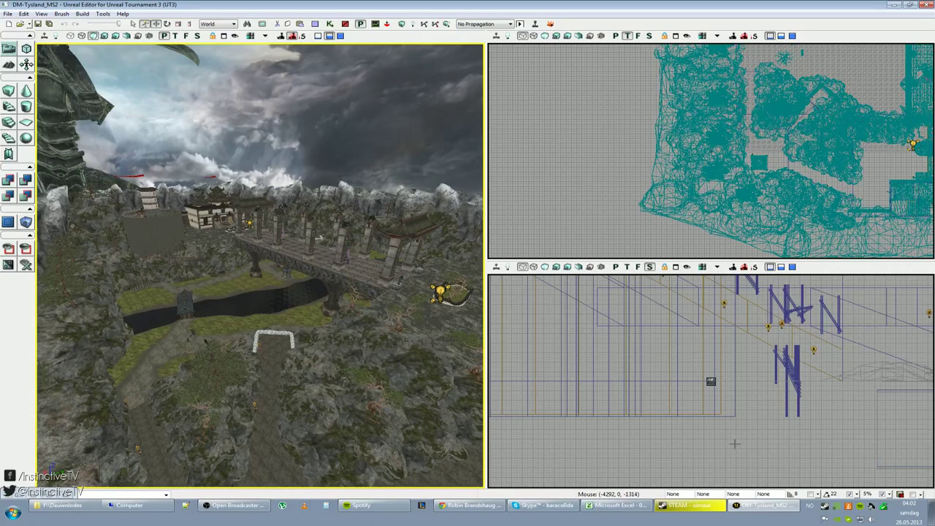
Enlarge the perspective viewport and look over the bridge, river and surrounding mountains.
mouse_move(296, 260)
right_down()
mouse_move(467, 259)
mouse_move(297, 262)
right_up()
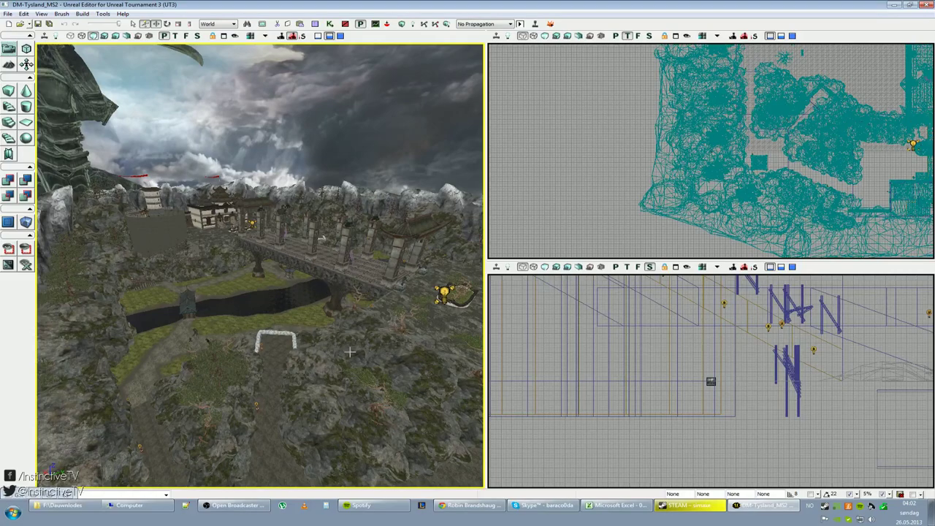
right_drag(350, 353, 350, 353)
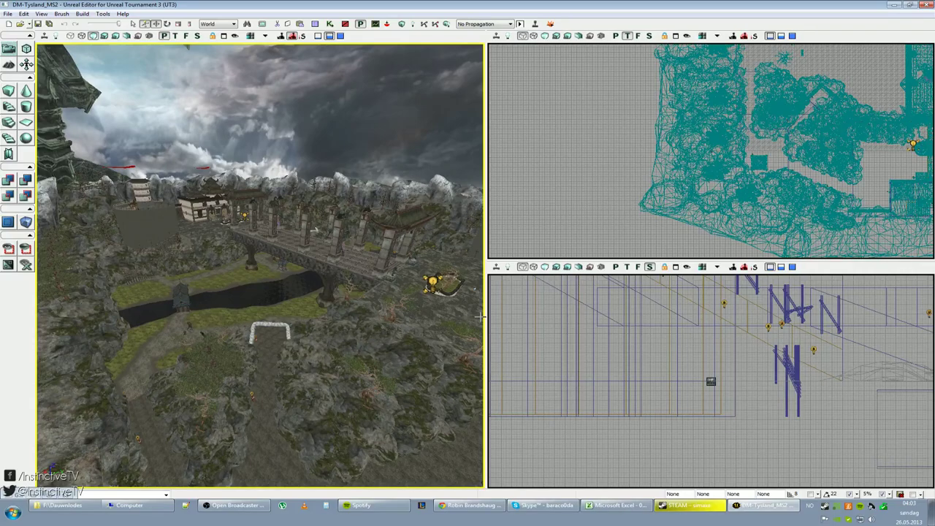
drag(484, 317, 589, 317)
right_drag(548, 317, 548, 317)
right_drag(434, 310, 434, 309)
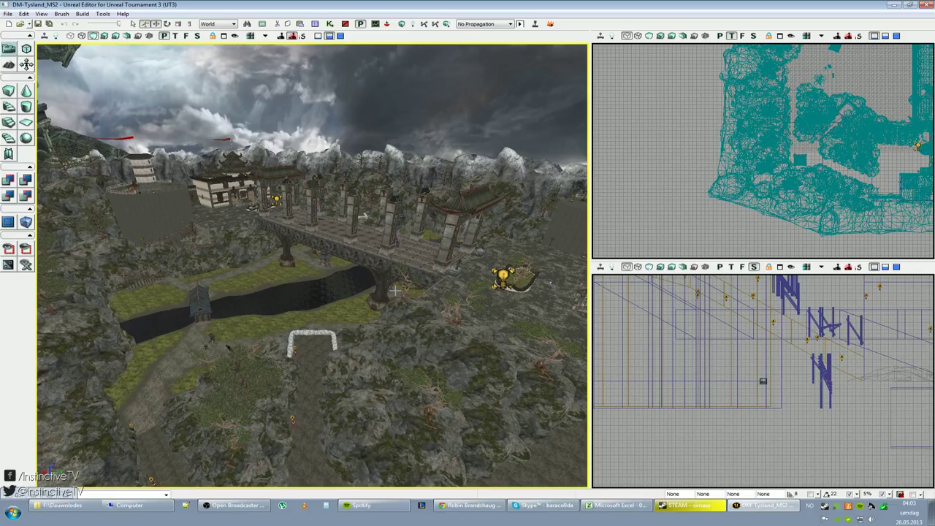
right_drag(326, 291, 296, 288)
drag(328, 292, 315, 292)
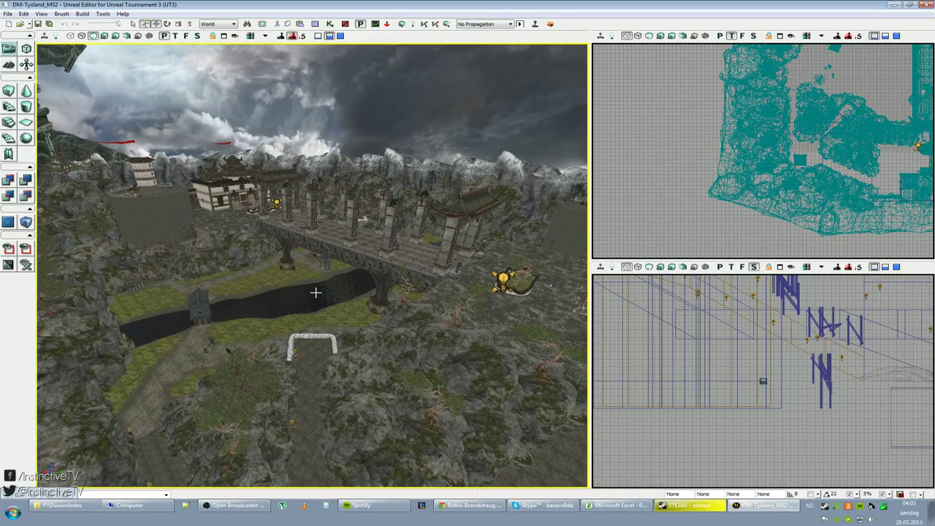
right_drag(319, 295, 424, 283)
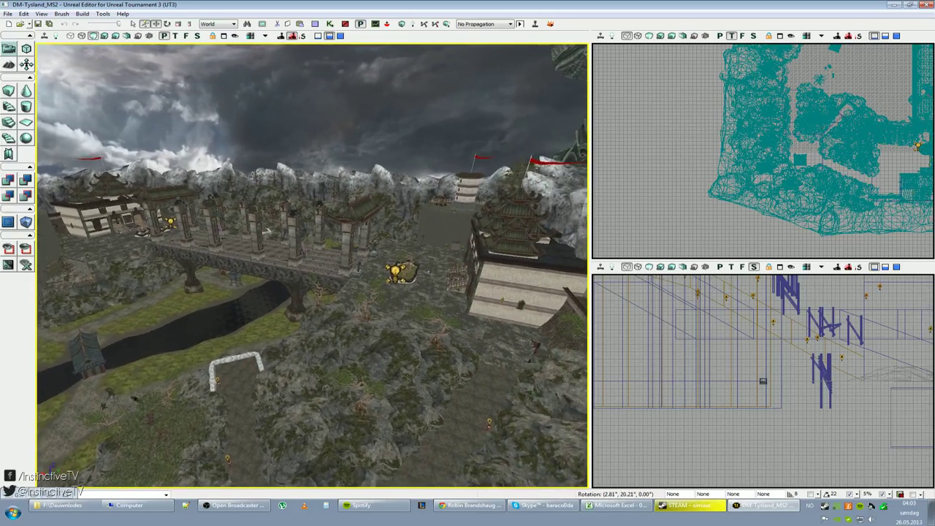
drag(380, 294, 351, 294)
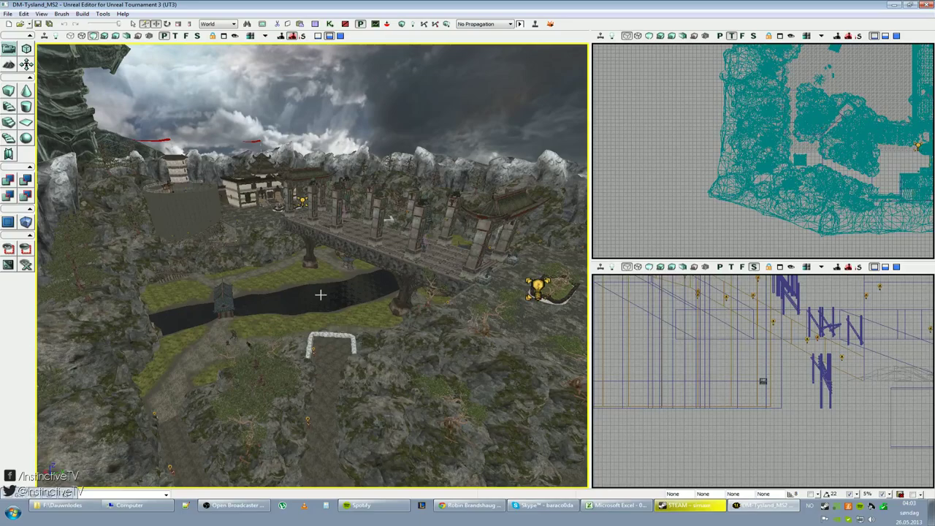
right_drag(327, 295, 350, 273)
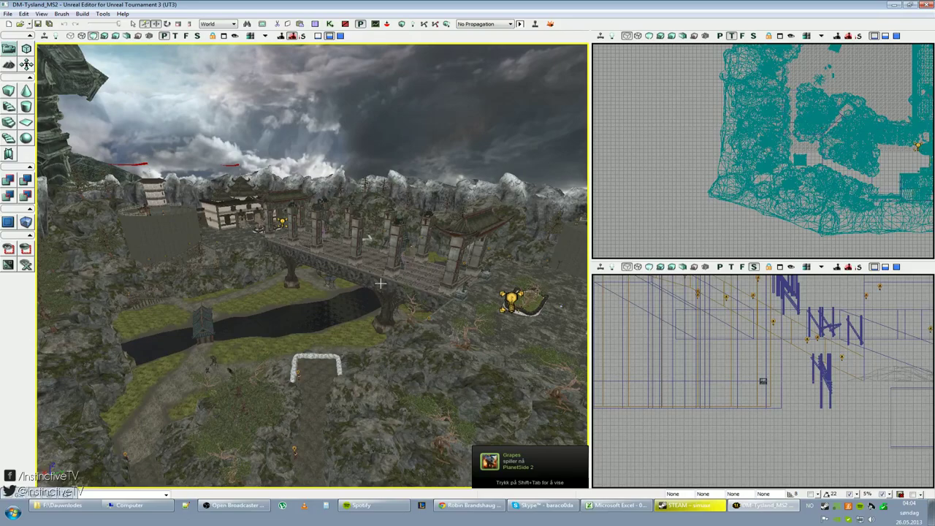
mouse_move(317, 286)
right_down()
mouse_move(412, 287)
mouse_move(302, 288)
mouse_move(384, 298)
mouse_move(298, 299)
mouse_move(327, 289)
right_up()
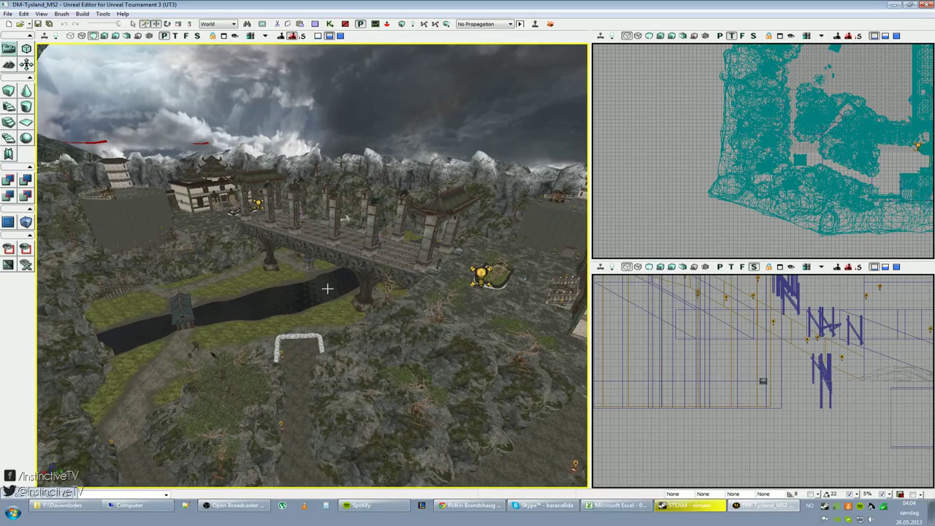
mouse_move(304, 279)
right_down()
mouse_move(350, 279)
mouse_move(256, 280)
mouse_move(311, 297)
mouse_move(285, 294)
mouse_move(298, 296)
right_up()
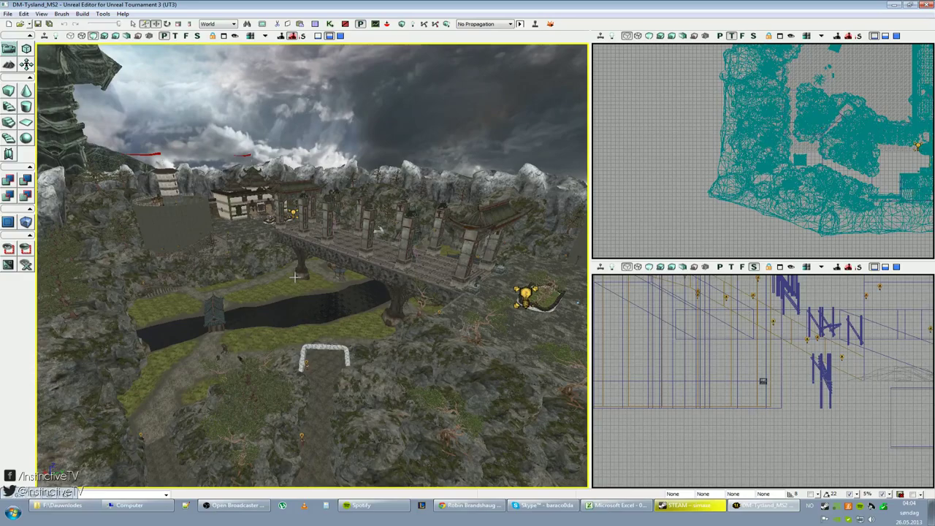
right_drag(294, 277, 236, 279)
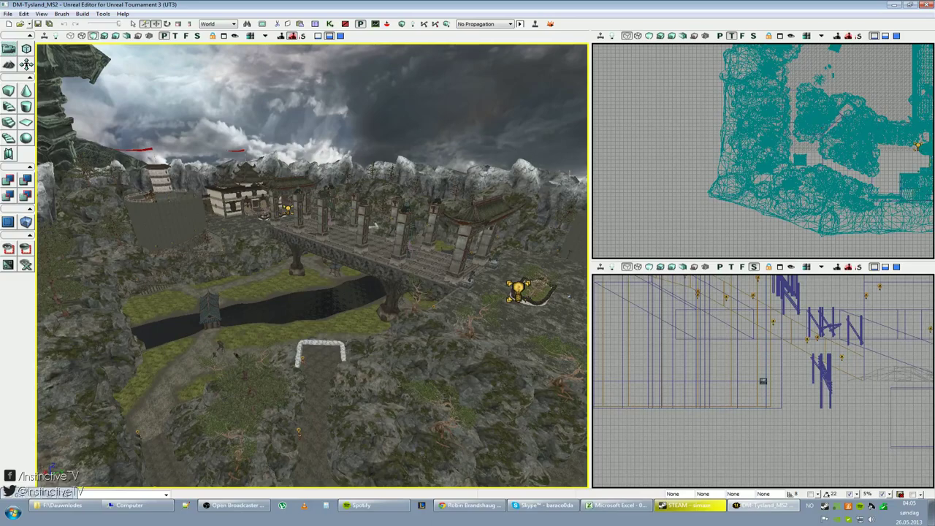
Narrow the perspective viewport to give the top and side viewports more room.
drag(590, 184, 512, 184)
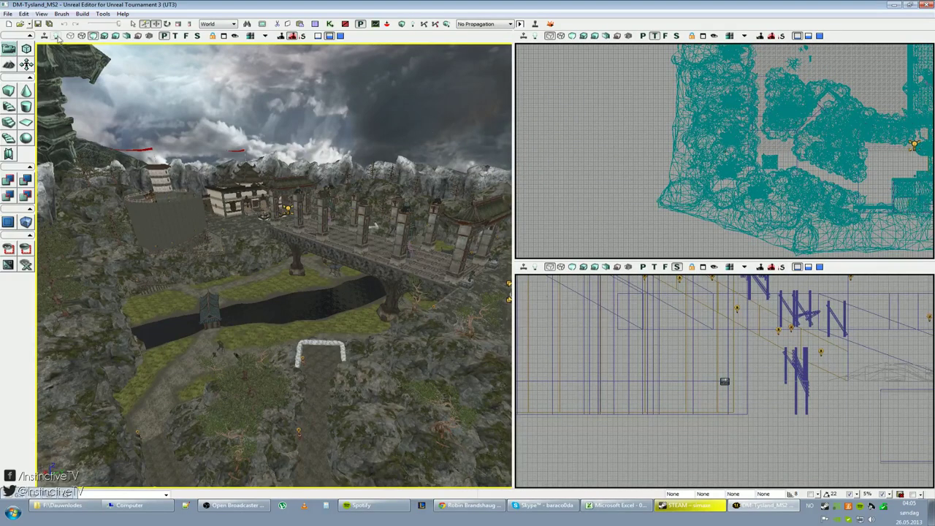
click(41, 14)
click(41, 14)
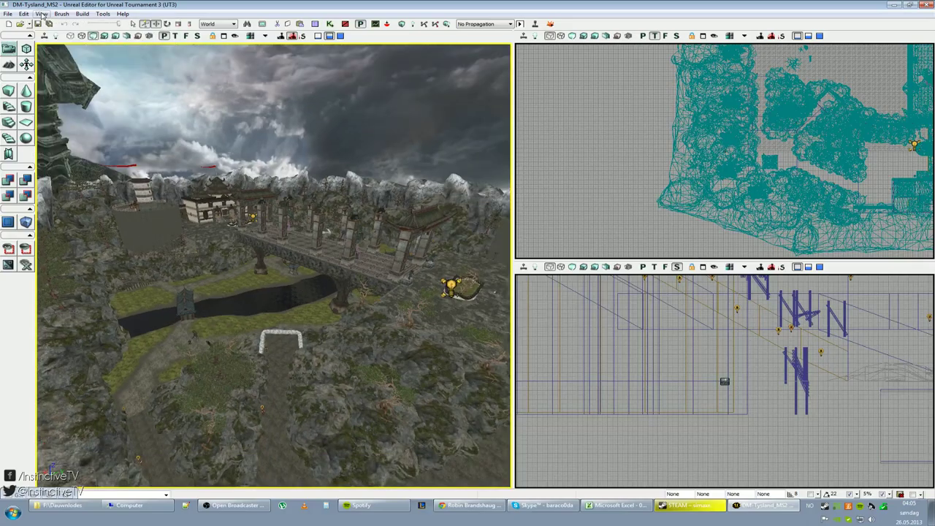
right_drag(144, 78, 227, 132)
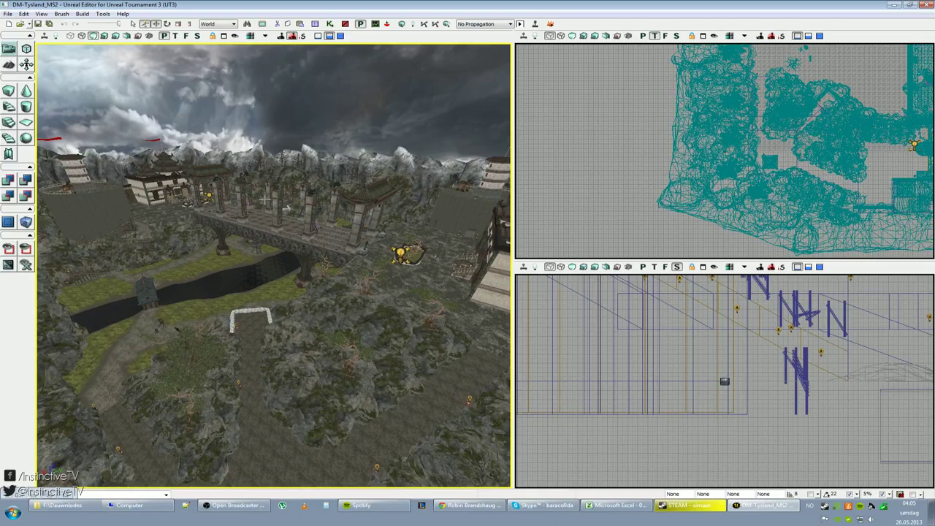
right_drag(229, 210, 337, 211)
drag(256, 187, 262, 205)
Examine the whole level layout in the top viewport, centring on the bridge and the two open areas beside it.
right_drag(635, 150, 469, 190)
scroll(676, 152, down, 4)
right_drag(875, 154, 876, 154)
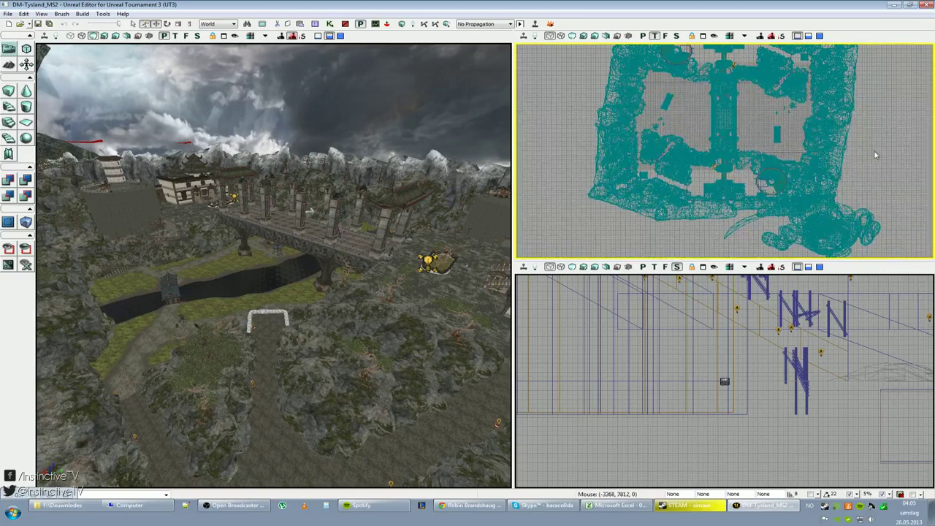
right_drag(755, 126, 710, 172)
scroll(755, 129, down, 2)
right_drag(674, 142, 668, 141)
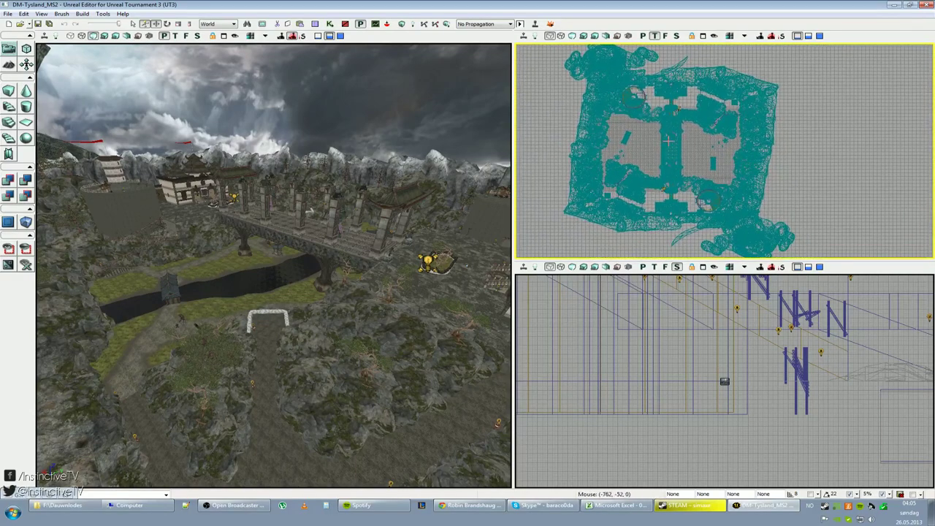
scroll(666, 154, up, 2)
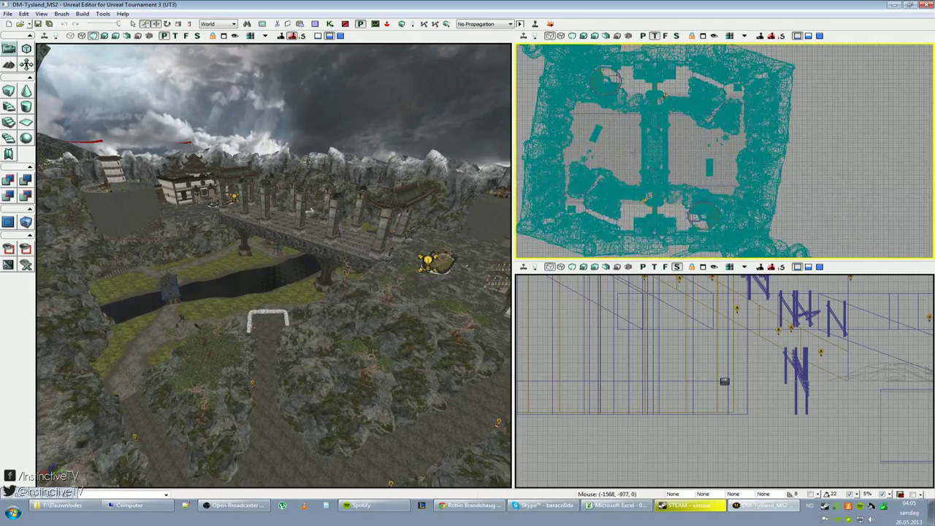
scroll(667, 154, up, 2)
right_drag(628, 152, 685, 156)
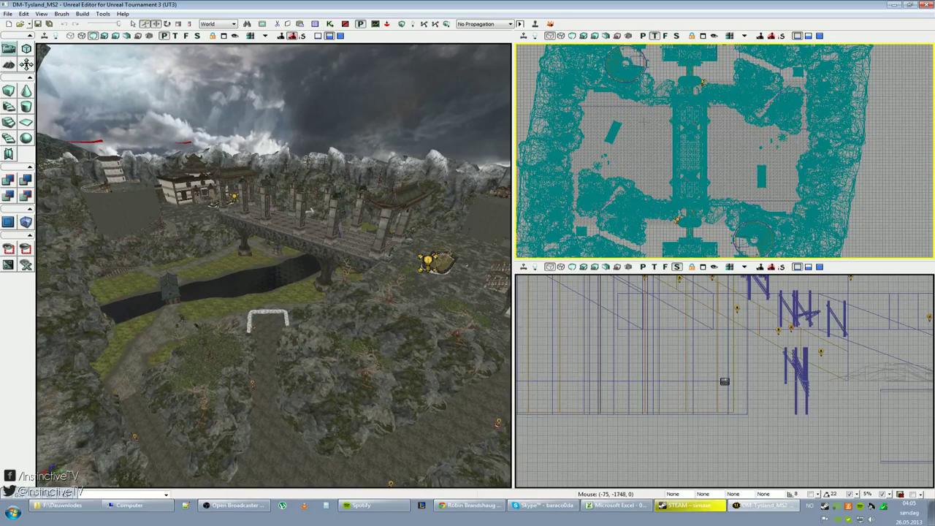
drag(633, 122, 651, 145)
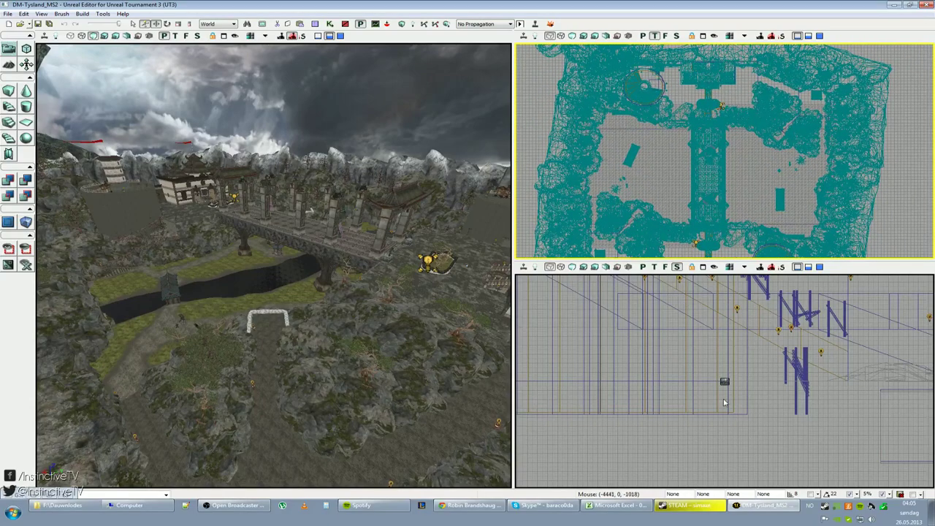
Frame the level in the side viewport and turn on static mesh display there.
scroll(724, 402, down, 5)
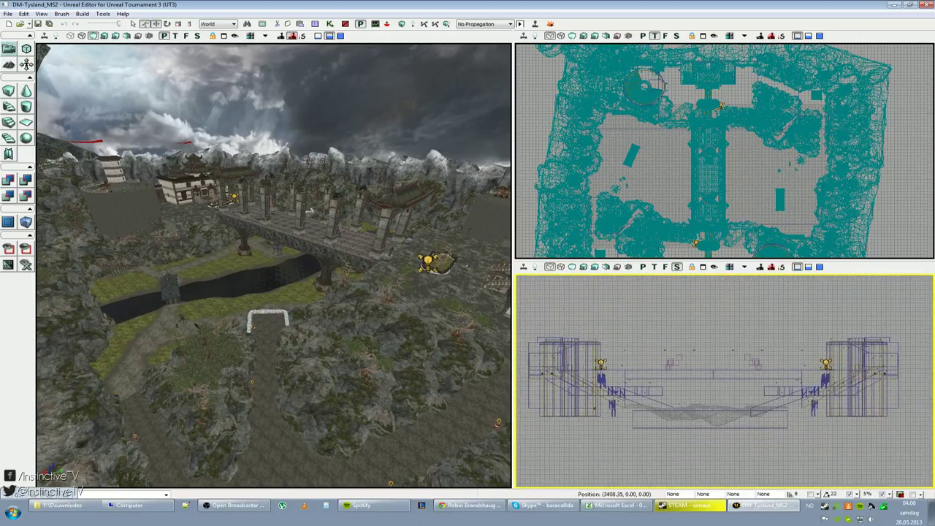
scroll(724, 381, up, 4)
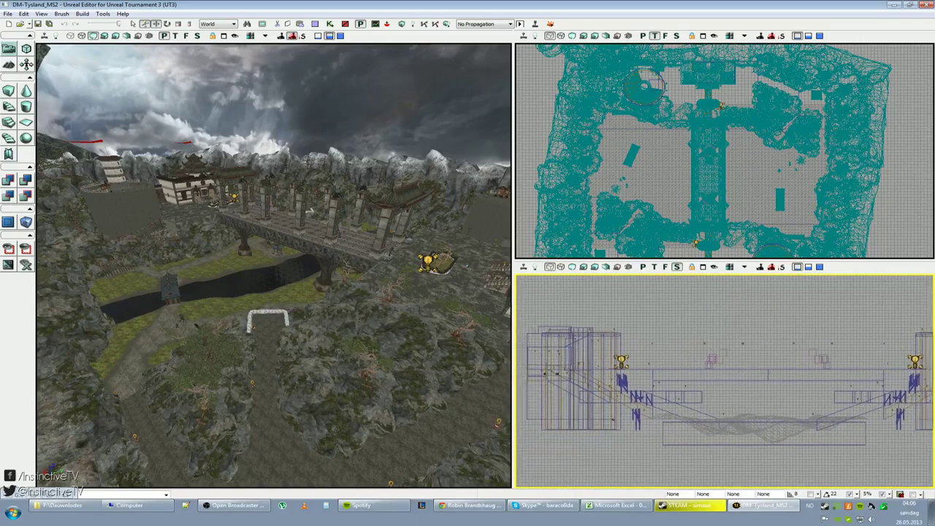
drag(699, 401, 723, 403)
key(w)
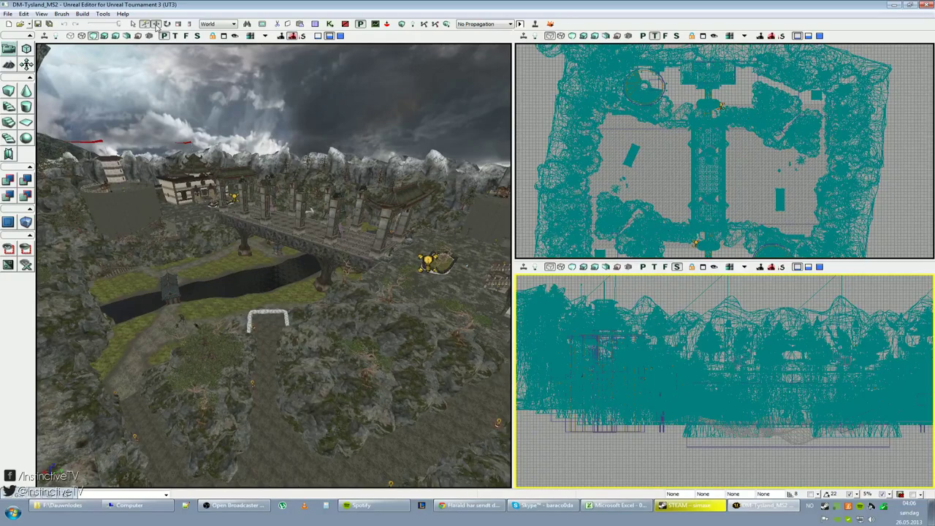
Select a stone pillar on the bridge, try moving it along different axes, and undo the moves.
click(334, 218)
right_drag(334, 219, 298, 256)
drag(255, 291, 234, 286)
drag(280, 259, 264, 242)
key(ctrl+z)
key(ctrl+z)
key(ctrl+z)
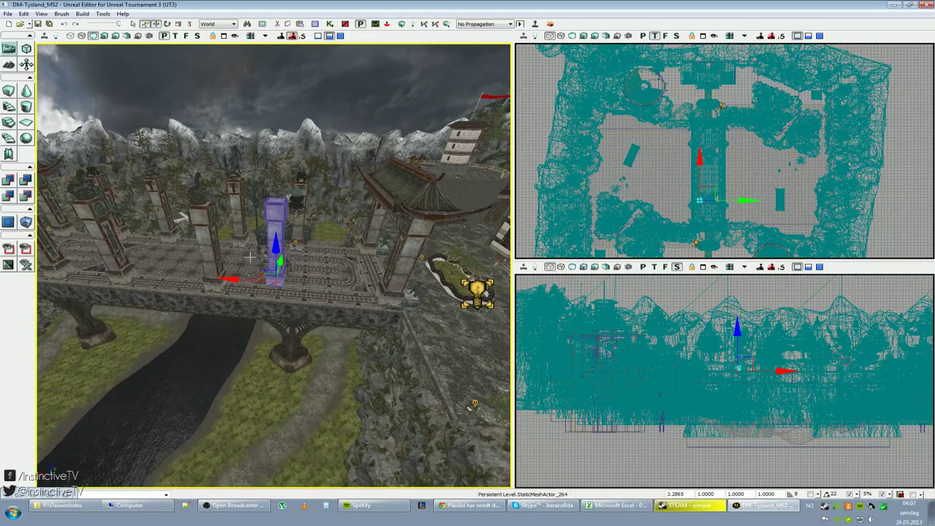
Try rotating the bridge pillar with the rotation widget, and clear the selection.
mouse_move(274, 346)
right_down()
mouse_move(183, 299)
mouse_move(227, 299)
mouse_move(234, 312)
mouse_move(260, 298)
mouse_move(196, 295)
mouse_move(214, 291)
mouse_move(271, 347)
right_up()
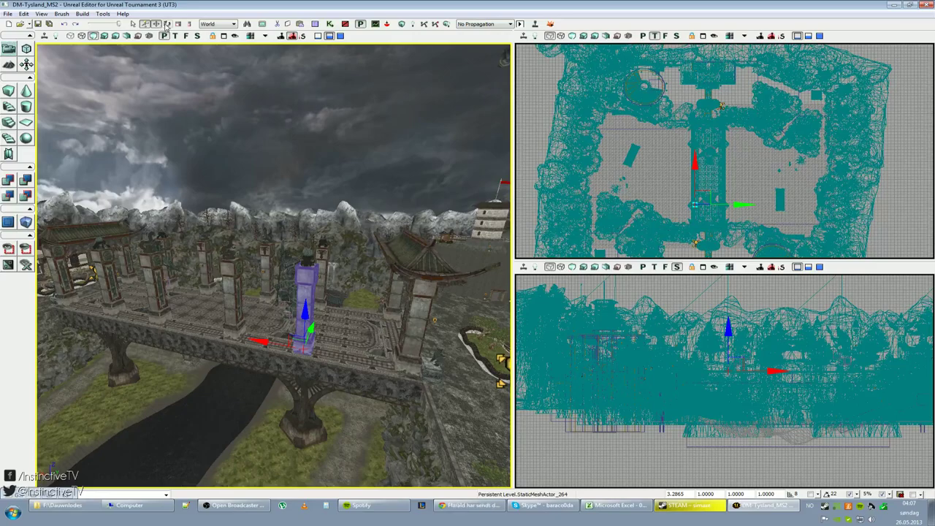
click(167, 24)
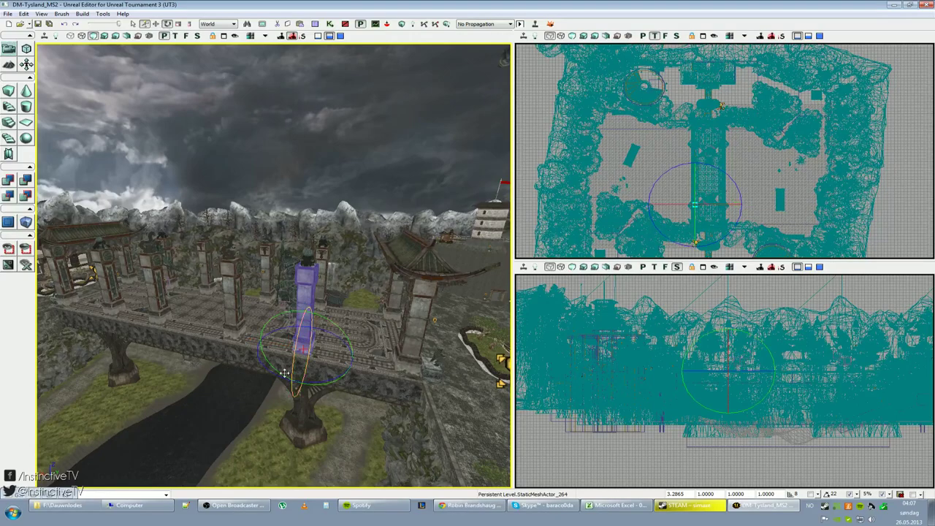
drag(278, 375, 310, 327)
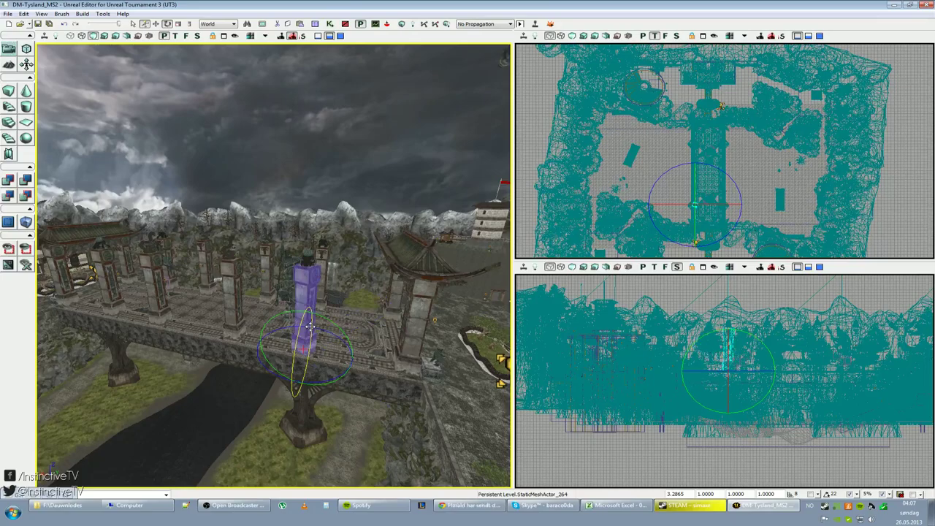
key(Escape)
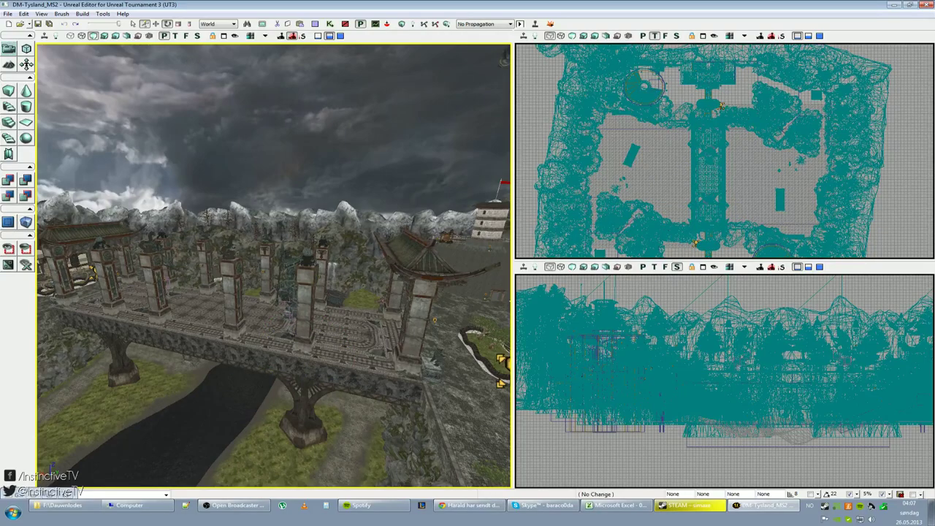
Reselect the bridge pillar, try scaling it uniformly, and undo the scaling.
click(306, 292)
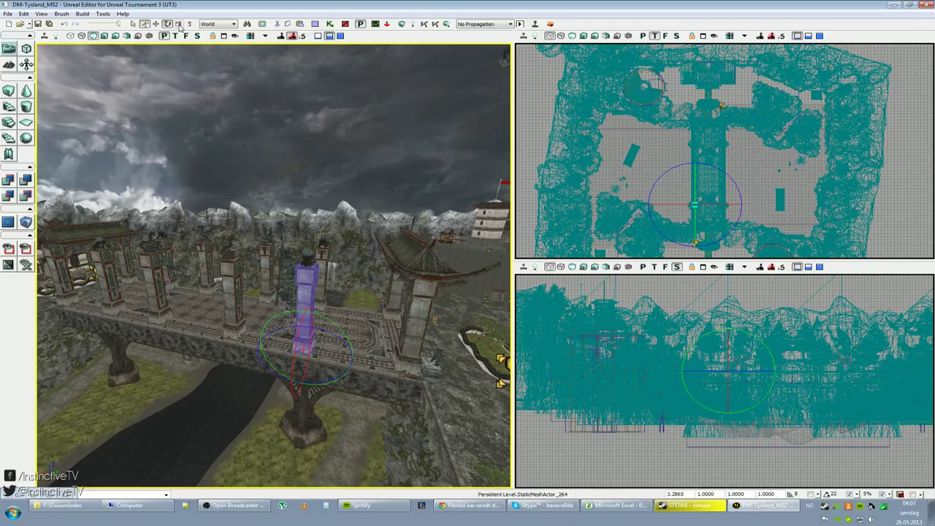
click(179, 25)
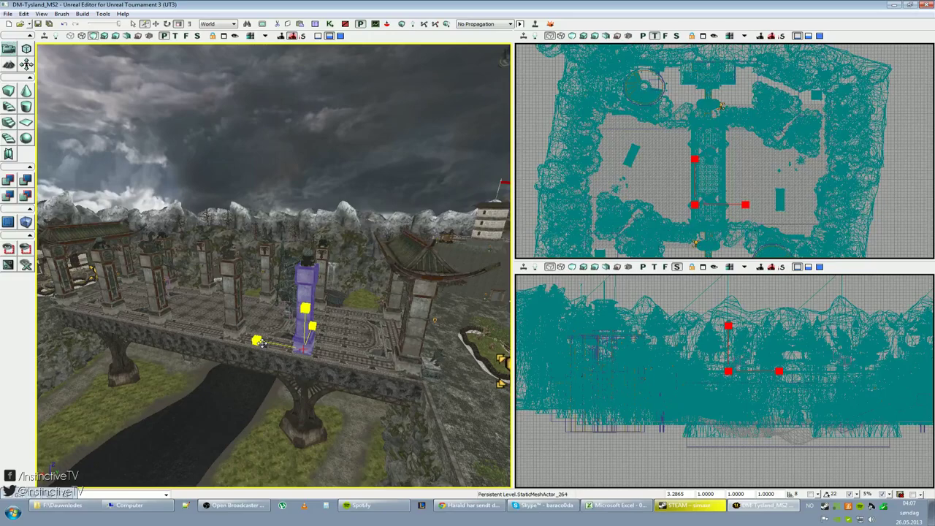
right_drag(263, 343, 241, 372)
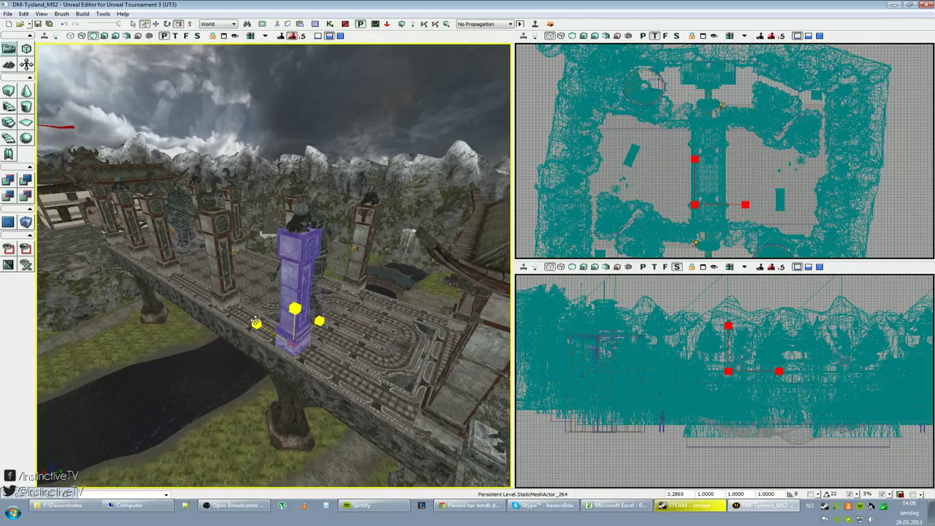
drag(255, 324, 256, 274)
key(ctrl+z)
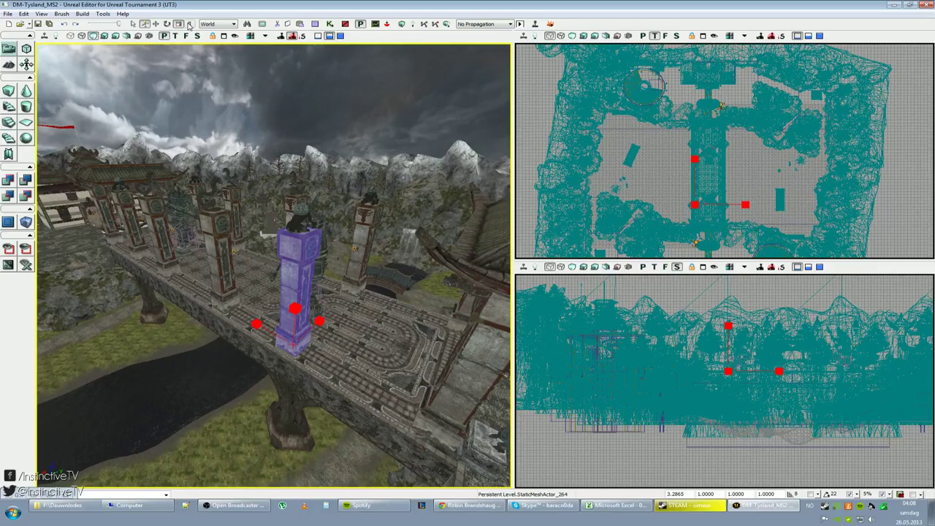
Try non-uniform scaling on the pillar along each of its three axes separately, undoing each stretch.
click(188, 25)
right_drag(203, 258, 278, 260)
drag(212, 211, 189, 254)
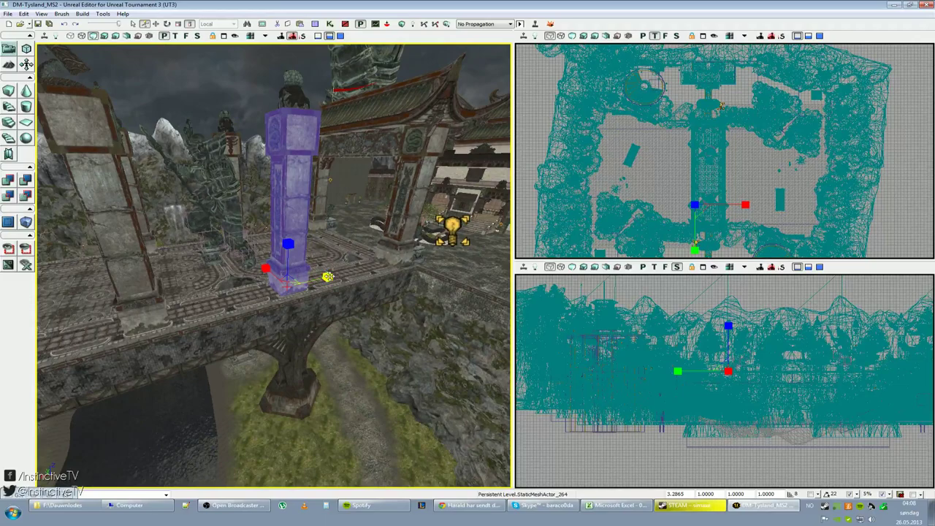
drag(328, 277, 398, 266)
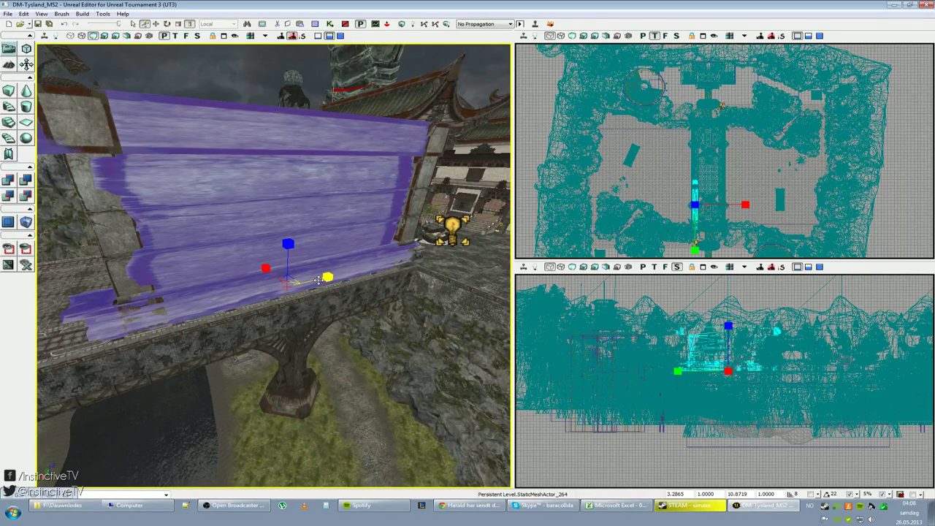
key(ctrl+z)
drag(265, 269, 212, 265)
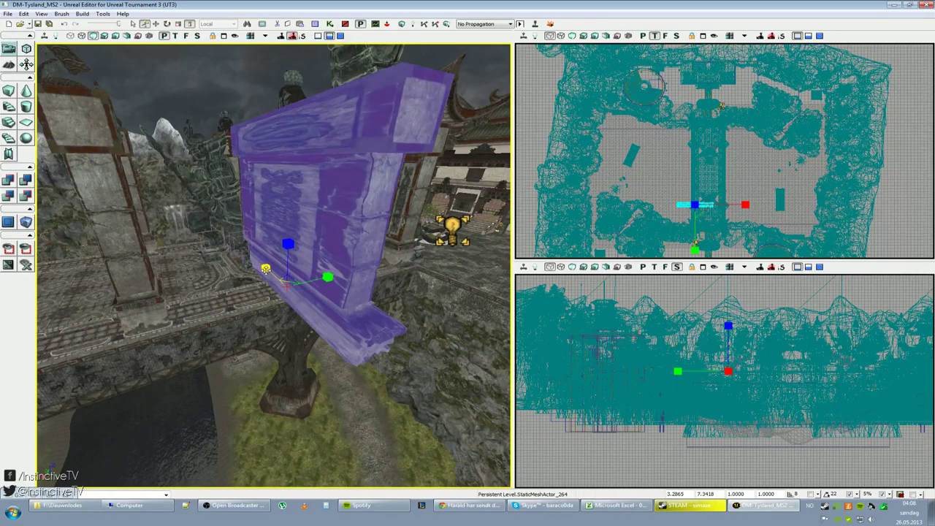
key(ctrl+z)
drag(288, 243, 287, 275)
key(ctrl+z)
right_drag(340, 316, 338, 291)
scroll(338, 313, down, 8)
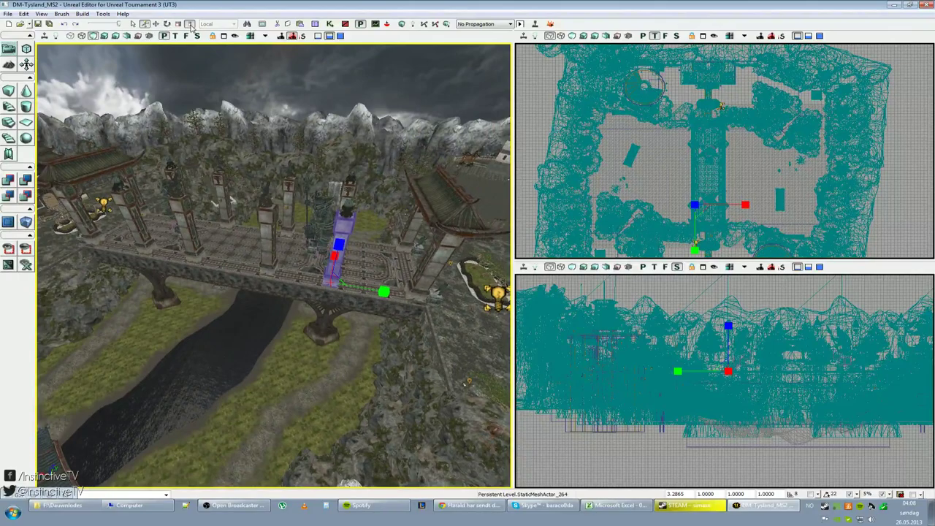
right_drag(238, 175, 409, 224)
scroll(270, 135, up, 8)
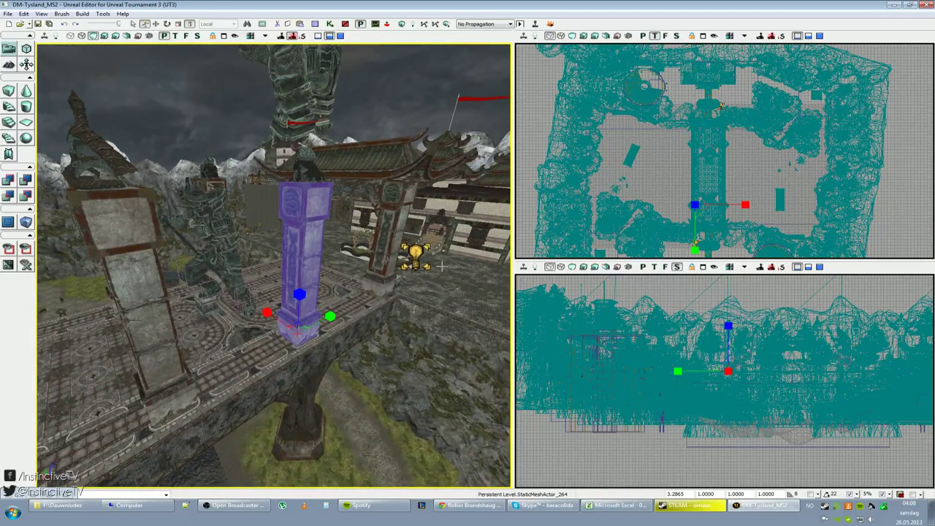
Cycle repeatedly through the move, rotate, scale and non-uniform scale widgets on the pillar, ending on the move widget.
key(space)
key(space)
key(space)
key(space)
key(space)
key(space)
key(space)
key(space)
key(space)
key(space)
key(space)
key(space)
key(space)
key(space)
key(space)
key(space)
key(space)
key(space)
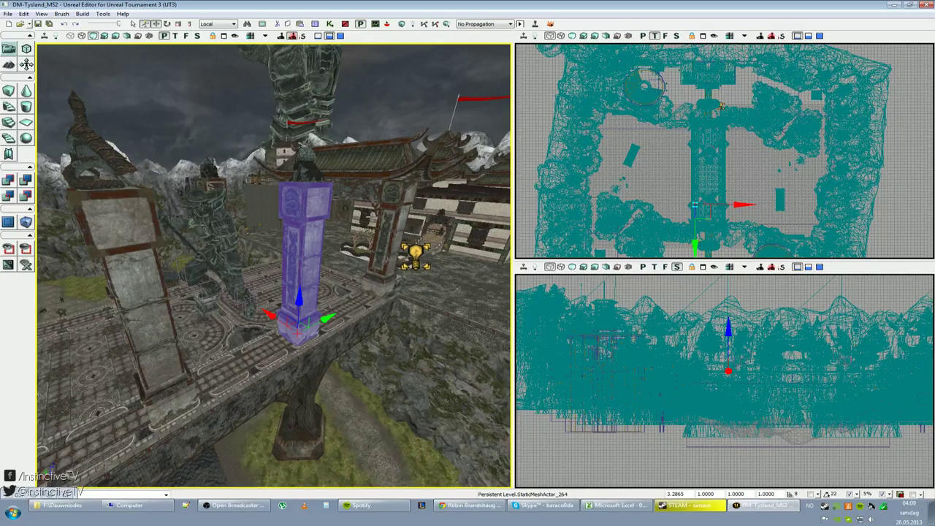
View the selected bridge pillar with its move widget and examine the World and Local coordinate system options.
drag(377, 269, 351, 307)
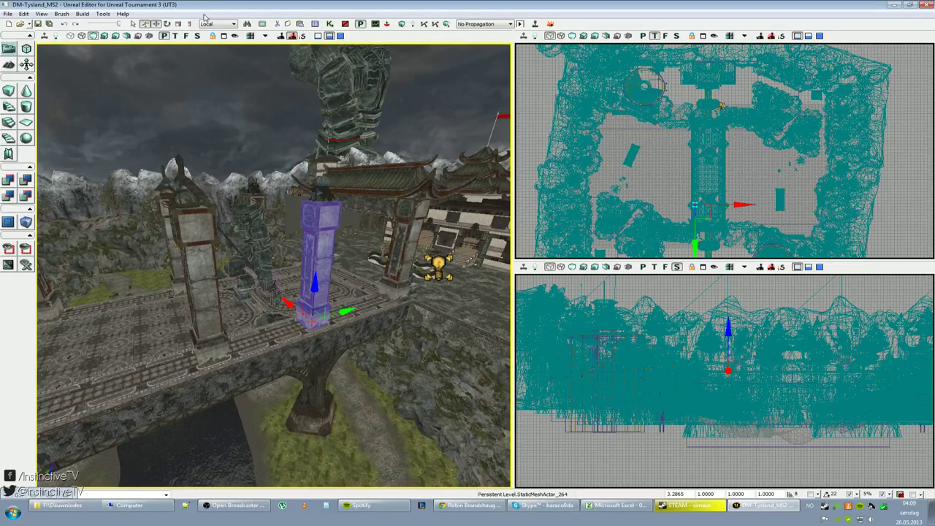
right_drag(270, 178, 212, 172)
drag(249, 124, 270, 181)
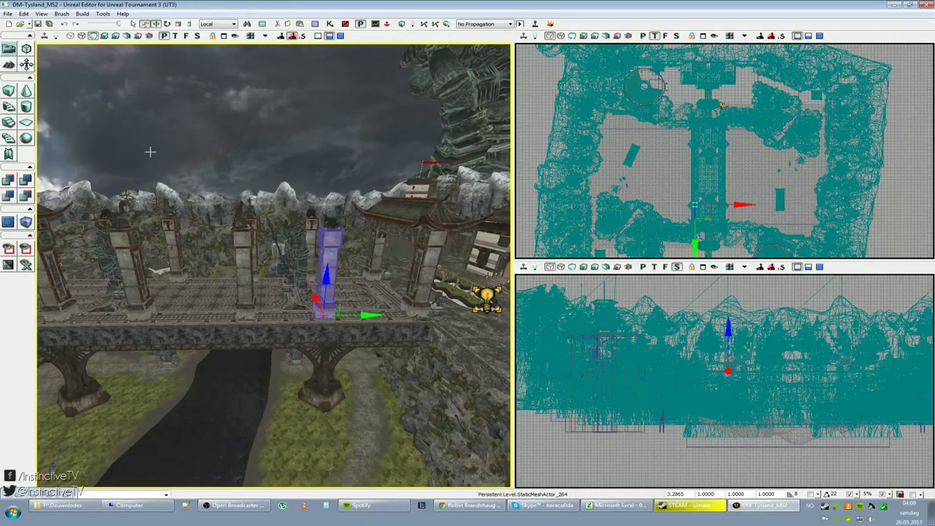
click(219, 23)
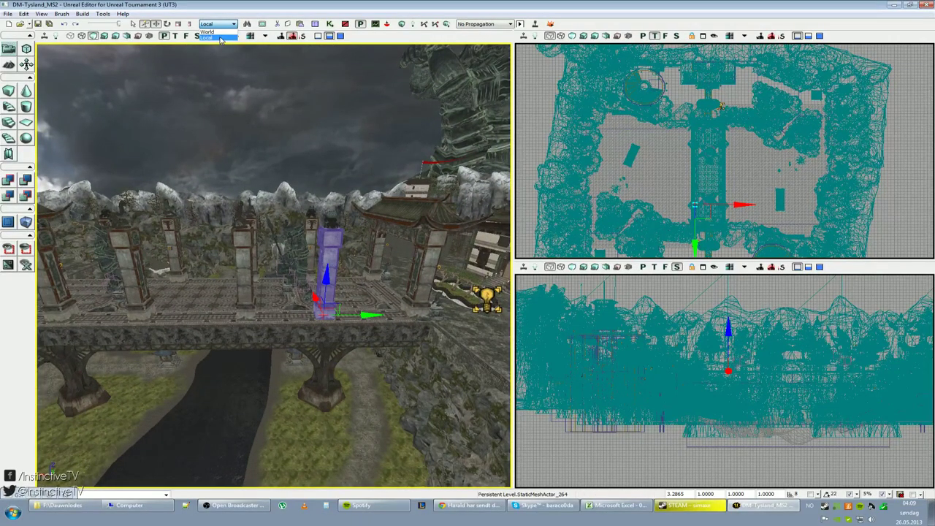
click(220, 24)
right_drag(219, 172, 307, 146)
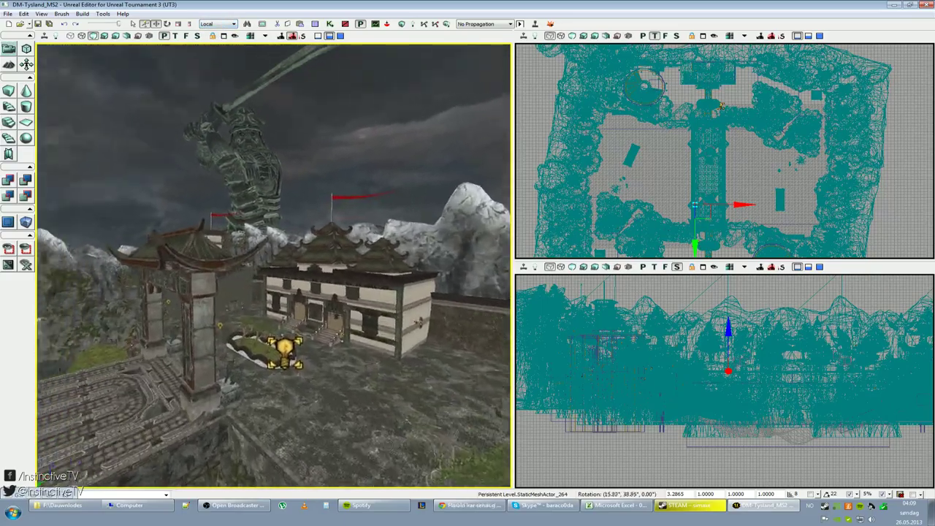
drag(306, 146, 228, 182)
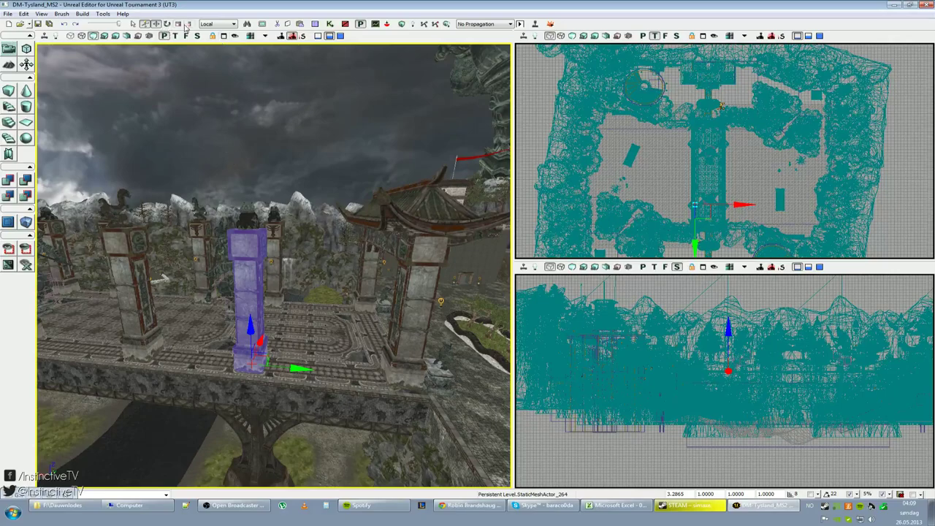
click(213, 24)
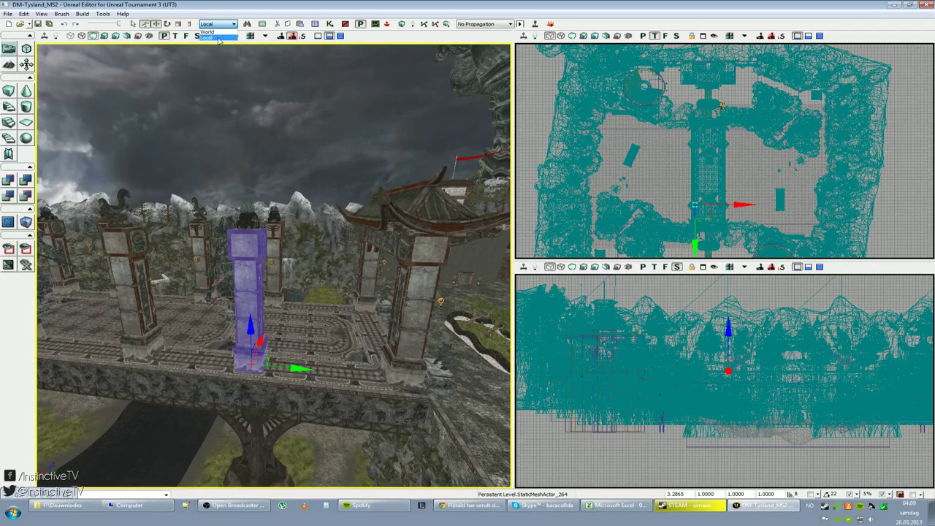
click(291, 298)
Select a blue wireframe brush in the side view and try moving it along its horizontal axis.
right_drag(301, 285, 347, 271)
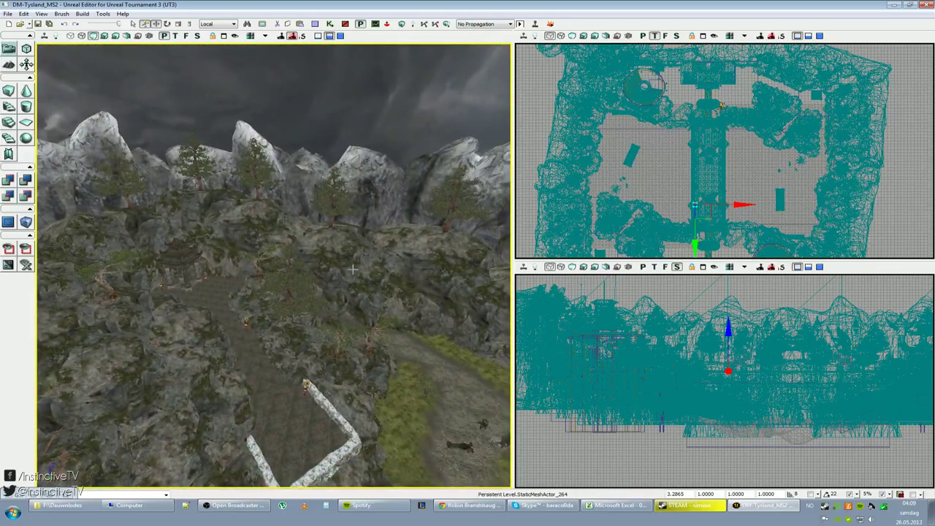
key(w)
mouse_move(694, 412)
right_down()
mouse_move(771, 407)
mouse_move(753, 363)
mouse_move(734, 395)
right_up()
click(754, 364)
drag(730, 370, 698, 343)
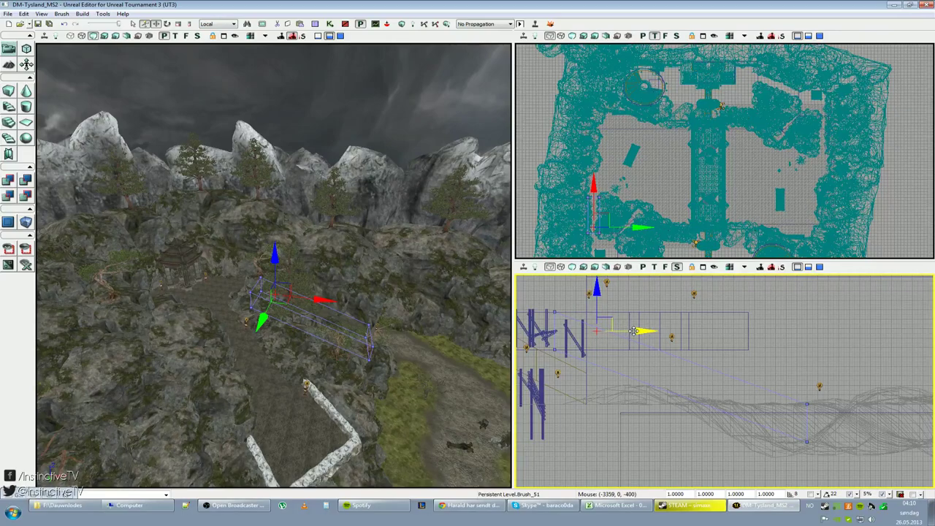
mouse_move(637, 331)
mouse_down()
mouse_move(771, 331)
mouse_move(606, 331)
mouse_up()
Switch the coordinate system between World and Local to compare the brush's widget orientation, ending on Local.
click(217, 23)
click(221, 35)
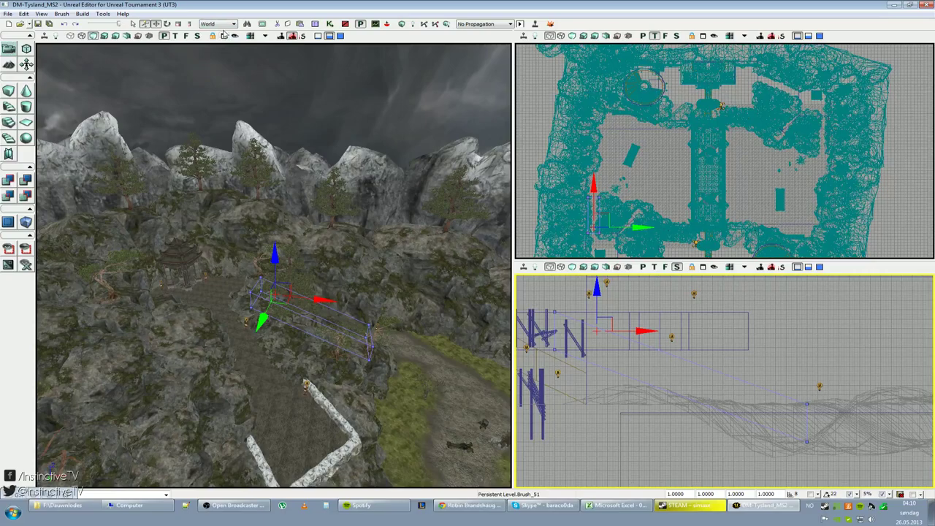
click(225, 24)
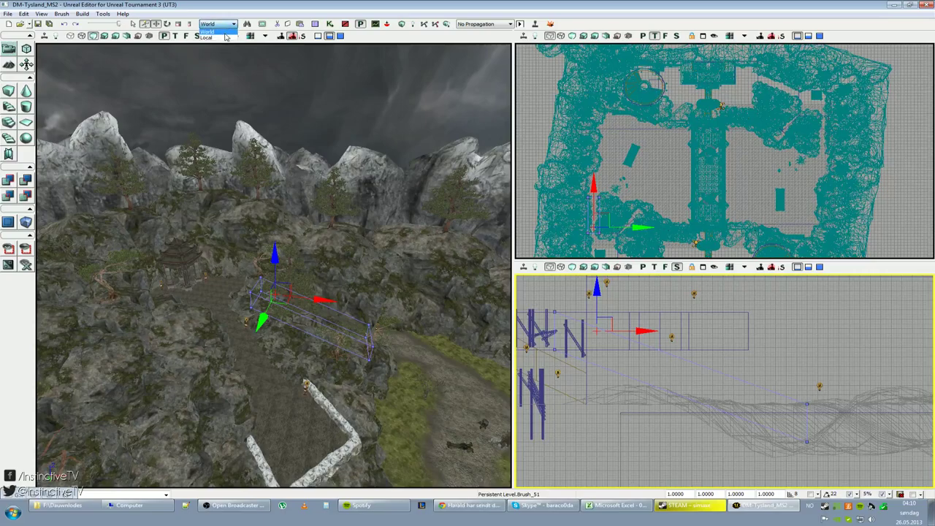
click(219, 30)
drag(318, 136, 241, 95)
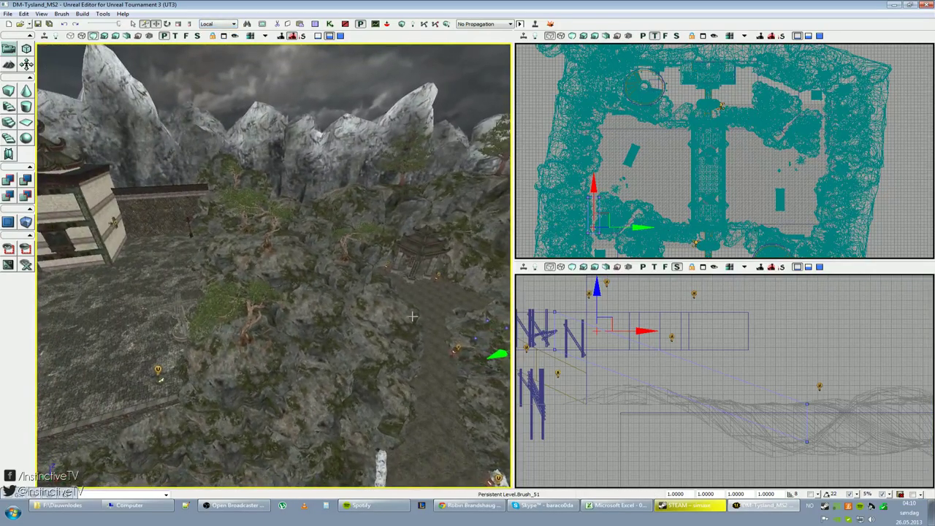
click(415, 325)
click(225, 25)
click(231, 28)
click(225, 24)
click(219, 30)
Select the neighbouring bridge pillar and tilt it sideways along the bridge with the rotation widget.
mouse_move(380, 140)
mouse_down()
mouse_move(439, 146)
mouse_move(365, 153)
mouse_move(431, 131)
mouse_move(379, 140)
mouse_up()
click(242, 260)
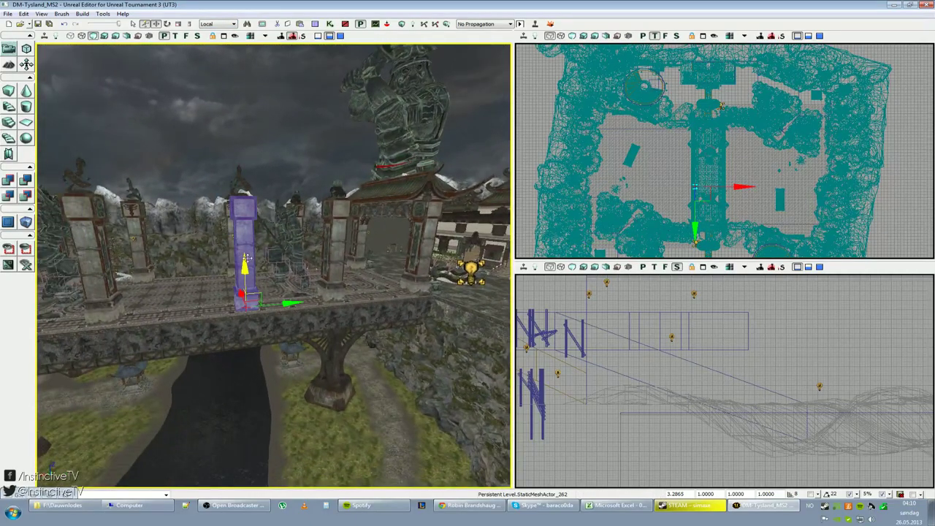
key(space)
drag(265, 270, 340, 264)
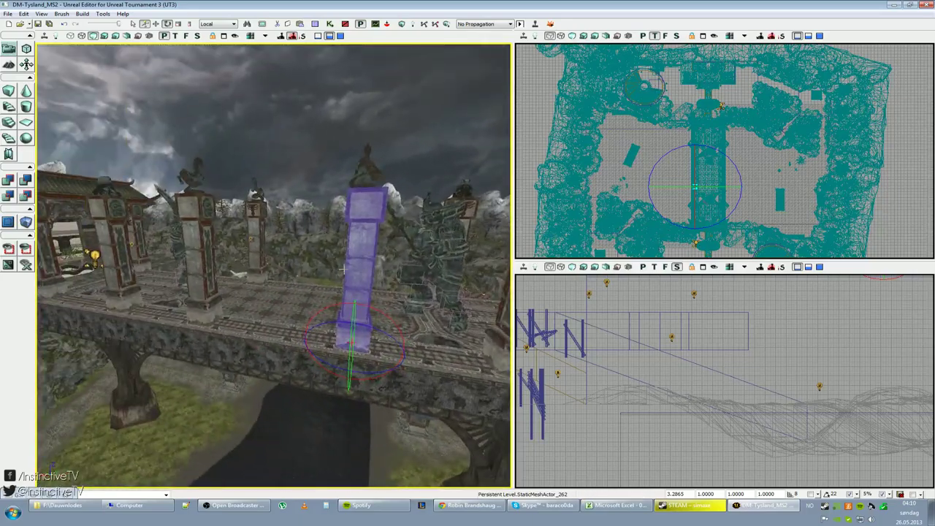
drag(391, 316, 415, 345)
right_drag(351, 329, 379, 321)
Set the coordinate system to World and switch the tilted pillar to the move widget.
click(231, 24)
click(218, 31)
right_drag(241, 146, 245, 234)
right_drag(321, 211, 313, 183)
key(w)
key(w)
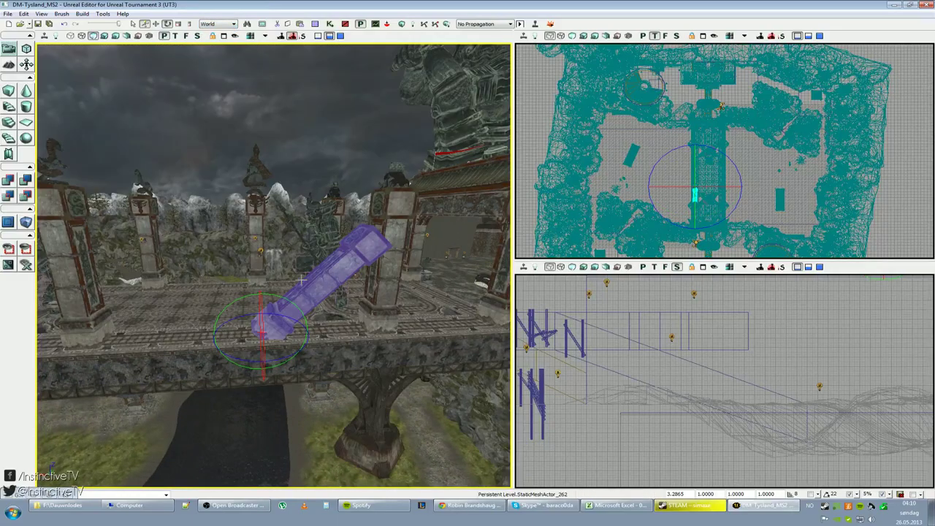
right_drag(359, 297, 348, 302)
key(space)
key(space)
mouse_move(271, 291)
mouse_down()
mouse_move(272, 267)
mouse_move(271, 290)
mouse_up()
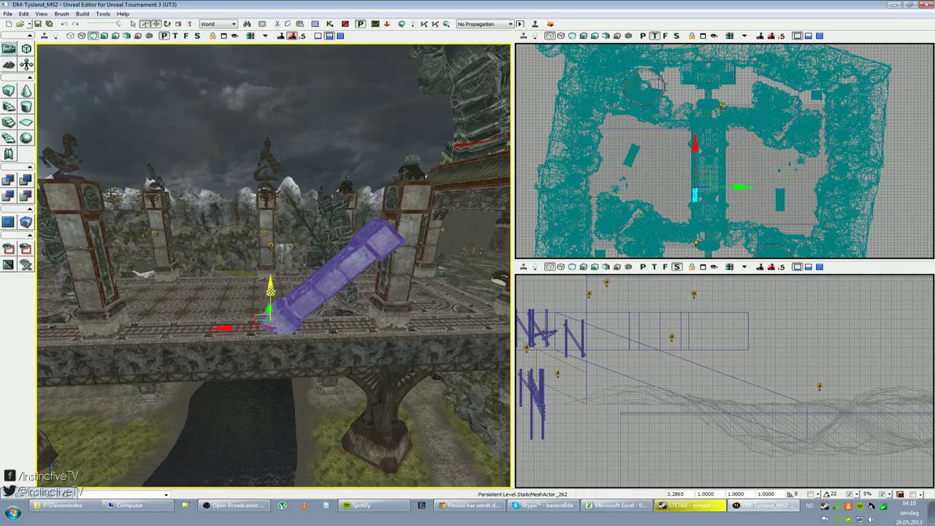
mouse_move(301, 370)
right_down()
mouse_move(302, 314)
mouse_move(296, 353)
right_up()
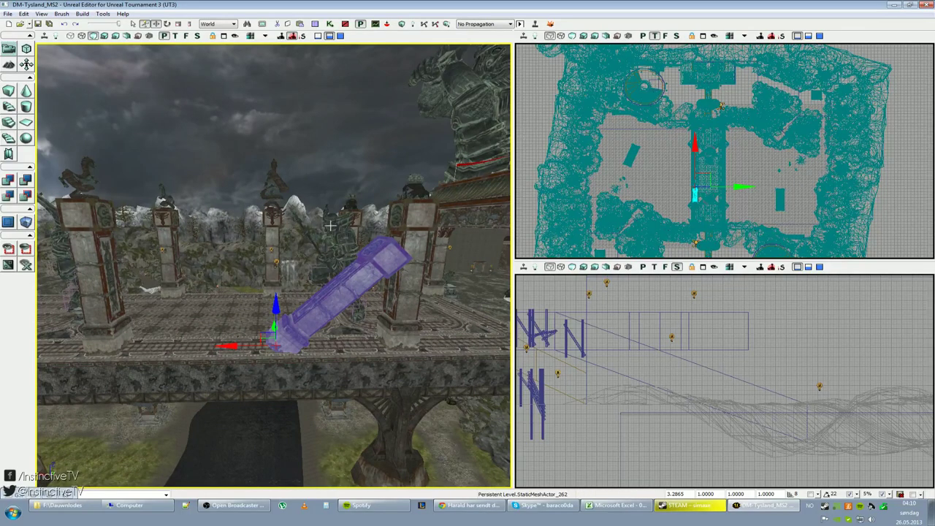
Set the coordinate system to Local and view the move widget on the tilted pillar.
click(220, 25)
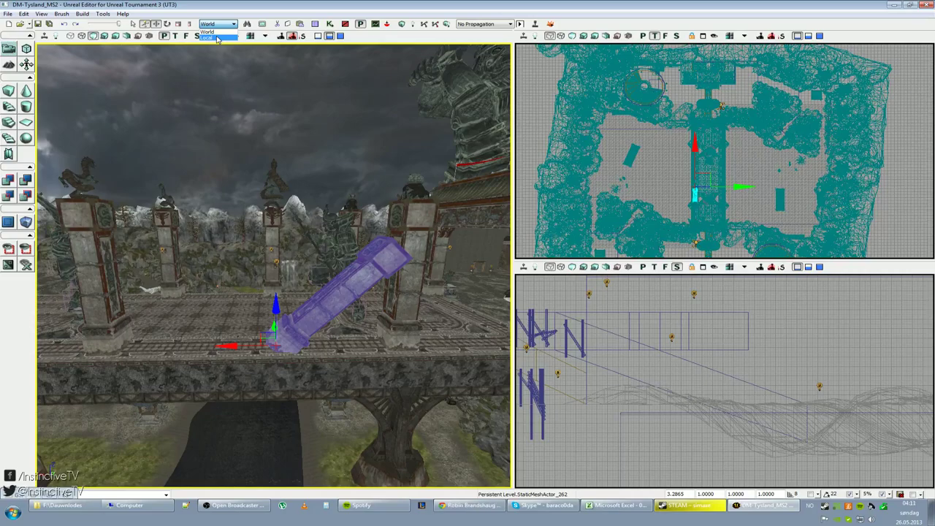
click(218, 38)
drag(233, 56, 275, 45)
right_drag(274, 56, 275, 45)
right_drag(384, 220, 384, 248)
drag(384, 248, 383, 274)
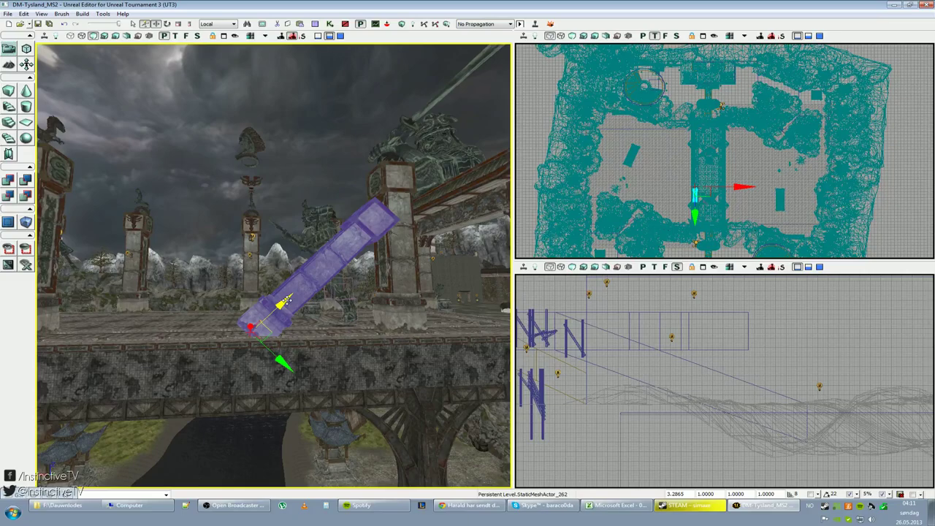
Try moving the tilted pillar along its own lengthwise axis and undo the move.
drag(286, 301, 306, 285)
right_drag(292, 299, 315, 267)
drag(314, 266, 394, 249)
drag(349, 301, 314, 365)
right_drag(314, 365, 307, 347)
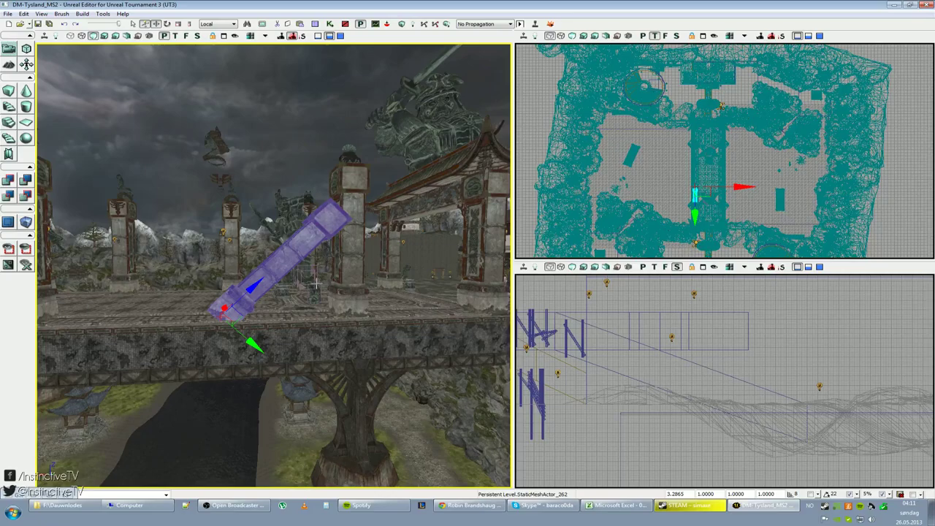
drag(317, 283, 338, 294)
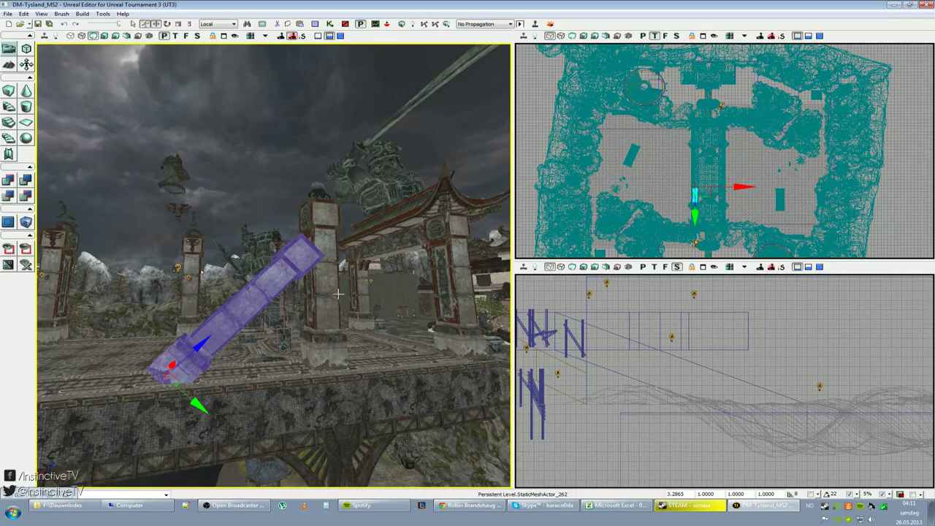
drag(203, 340, 330, 225)
key(ctrl+z)
Try duplicating the tilted pillar and aligning the copy along the World axes, and undo the attempt.
click(232, 23)
click(219, 34)
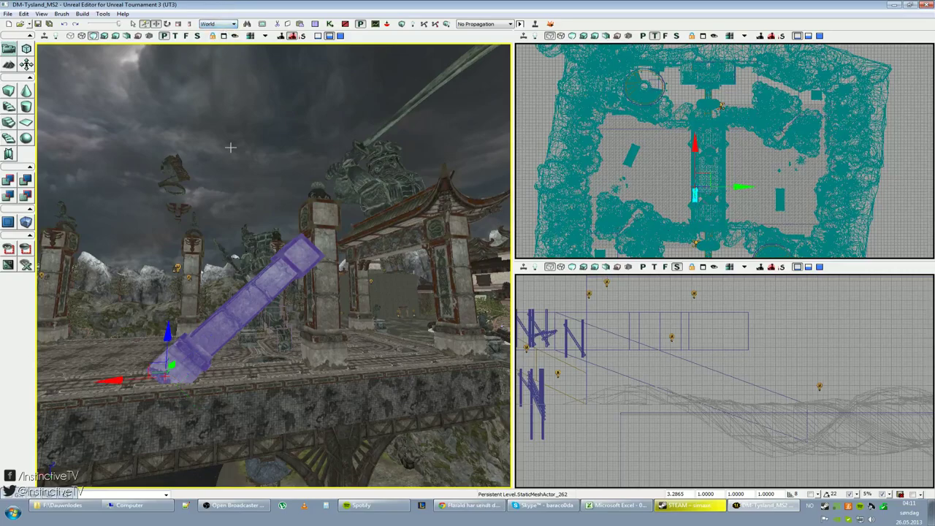
alt+drag(158, 332, 165, 247)
drag(121, 287, 253, 287)
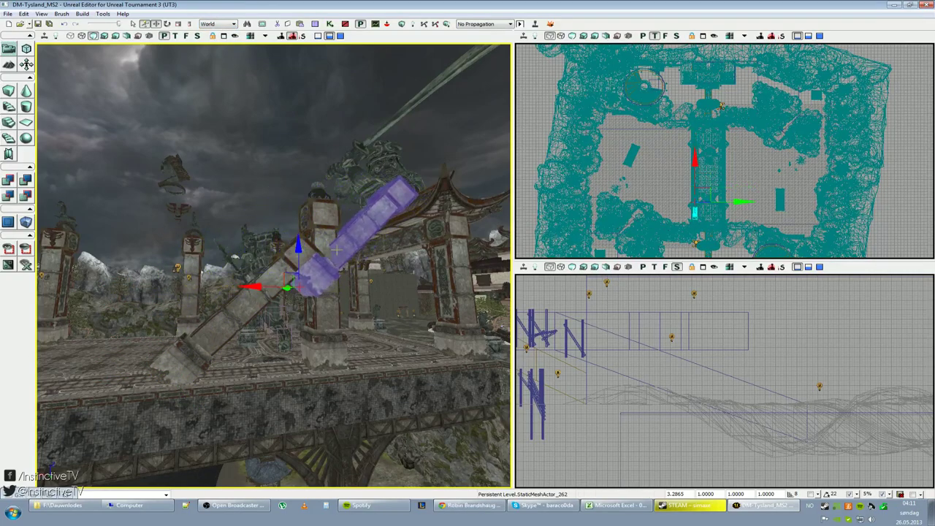
drag(297, 254, 298, 208)
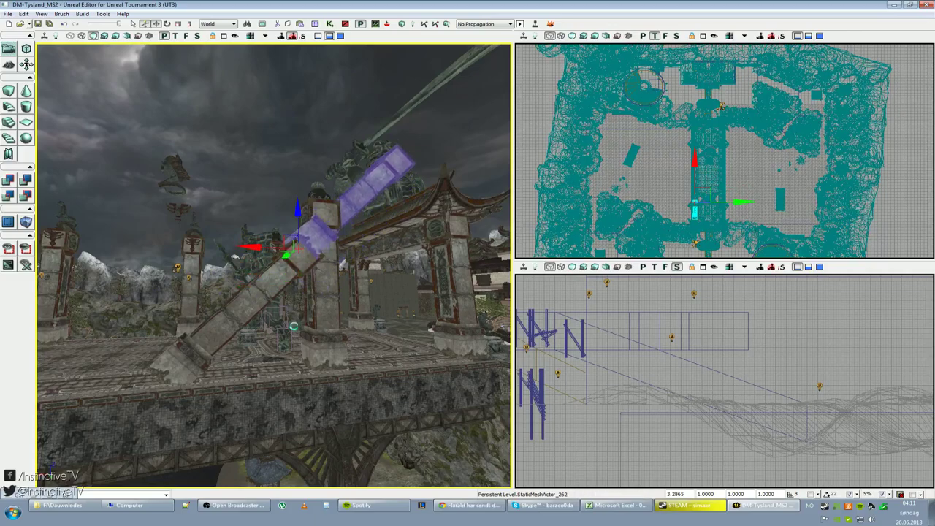
key(ctrl+z)
key(ctrl+z)
key(ctrl+z)
Set the coordinate system to Local and duplicate the tilted pillar along its lengthwise axis.
click(218, 24)
click(213, 40)
drag(195, 344, 450, 167)
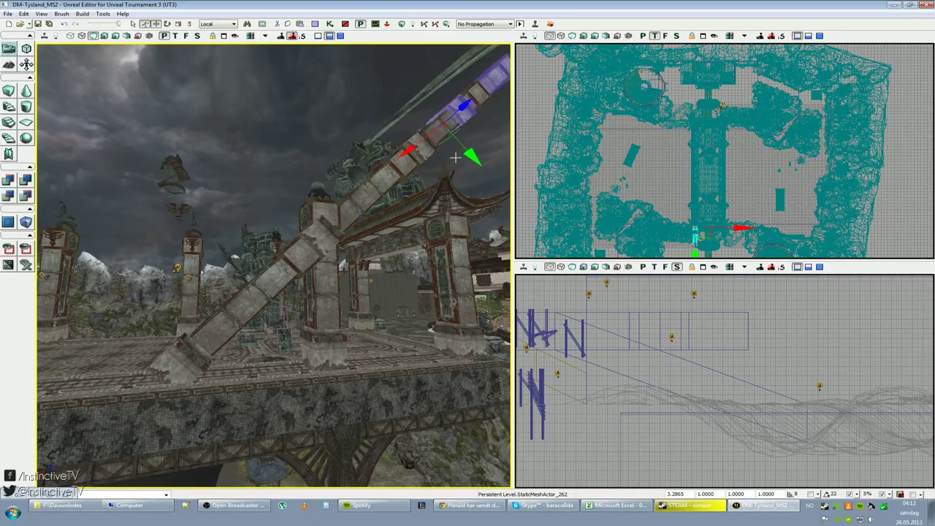
Delete the two farthest pillar copies and select the one remaining copy.
key(Delete)
click(465, 111)
key(Delete)
click(393, 156)
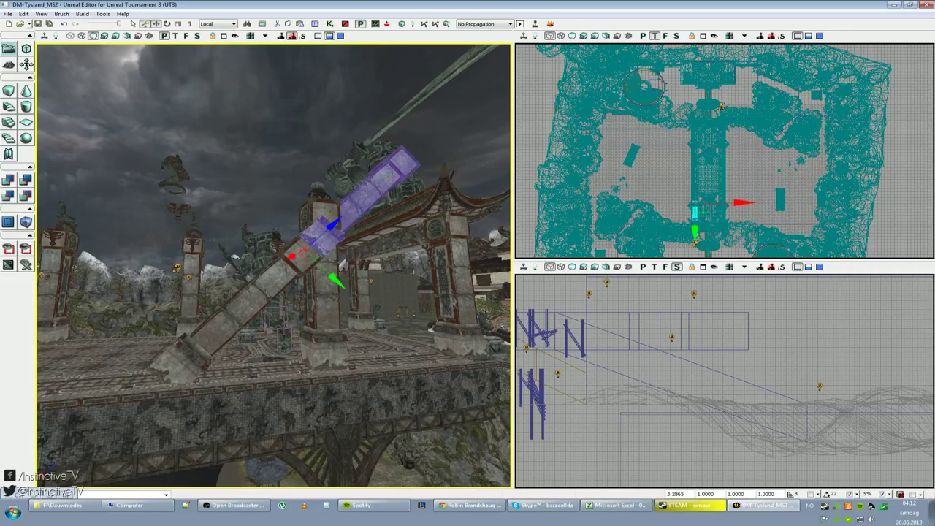
key(ctrl+z)
key(ctrl+y)
Look around the bridge, courtyard and temple building in the perspective viewport.
right_drag(310, 306, 249, 296)
drag(255, 354, 322, 306)
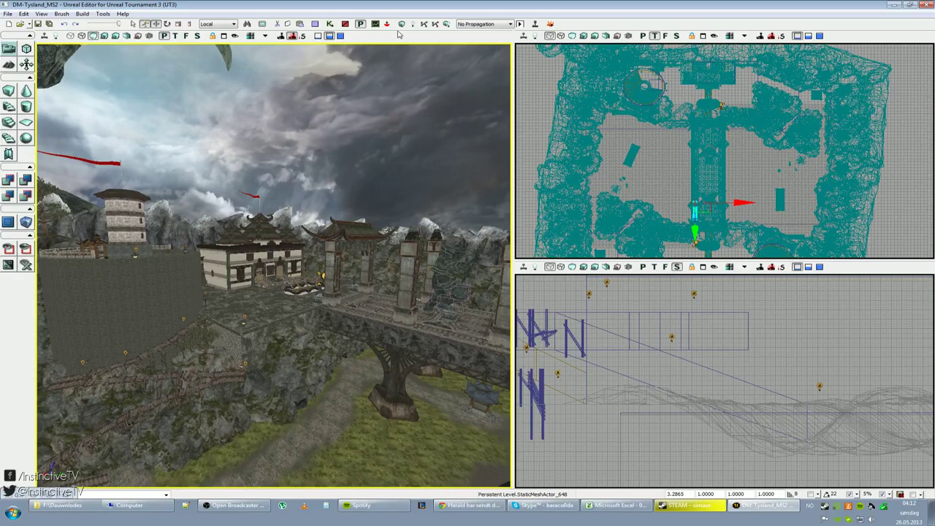
right_drag(387, 46, 380, 74)
scroll(387, 47, up, 6)
scroll(409, 73, down, 8)
drag(380, 73, 380, 59)
right_drag(379, 59, 336, 57)
right_drag(281, 170, 314, 170)
drag(318, 188, 332, 188)
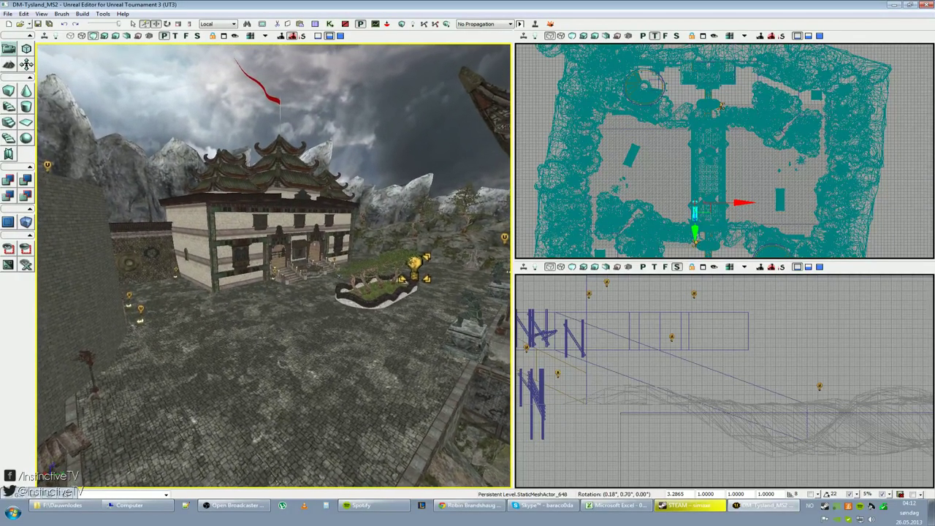
right_drag(333, 189, 311, 187)
drag(332, 189, 340, 188)
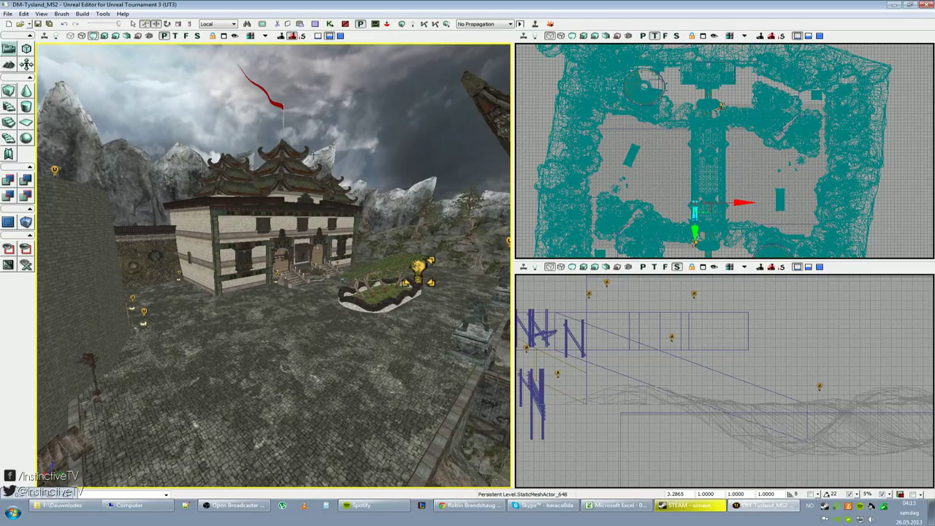
Select the red builder brush in the top view and move it sideways, away from the central area.
mouse_move(585, 191)
mouse_down()
mouse_move(521, 163)
mouse_move(562, 177)
mouse_move(520, 181)
mouse_move(529, 173)
mouse_up()
key(w)
scroll(611, 166, up, 5)
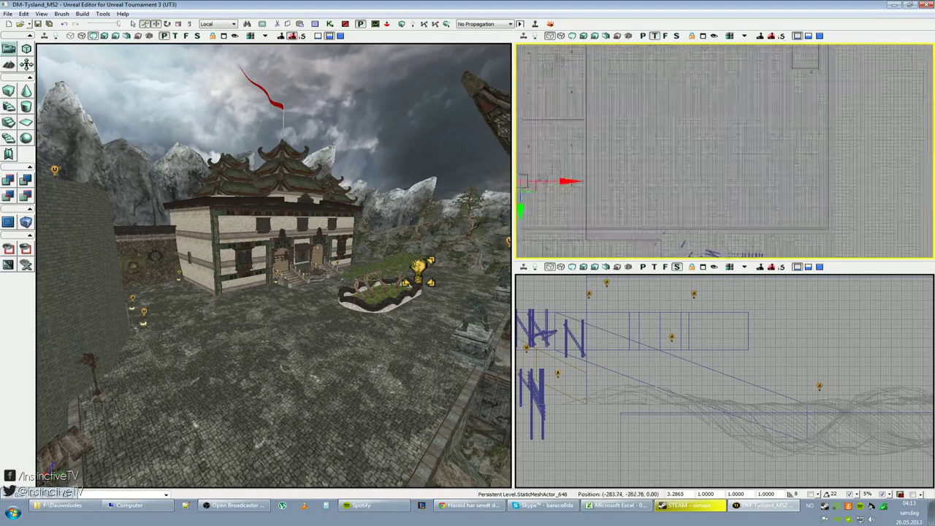
drag(610, 167, 708, 150)
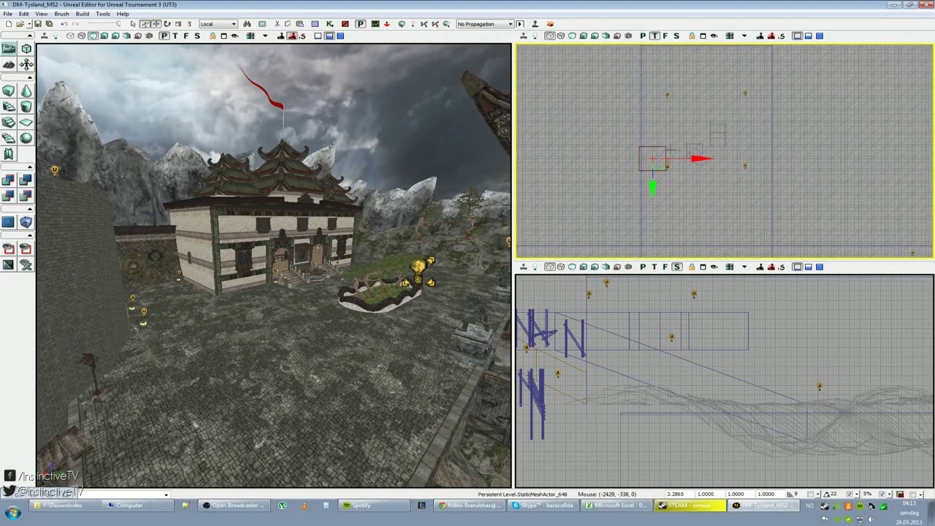
click(664, 147)
click(662, 148)
drag(701, 158, 595, 159)
scroll(596, 158, down, 3)
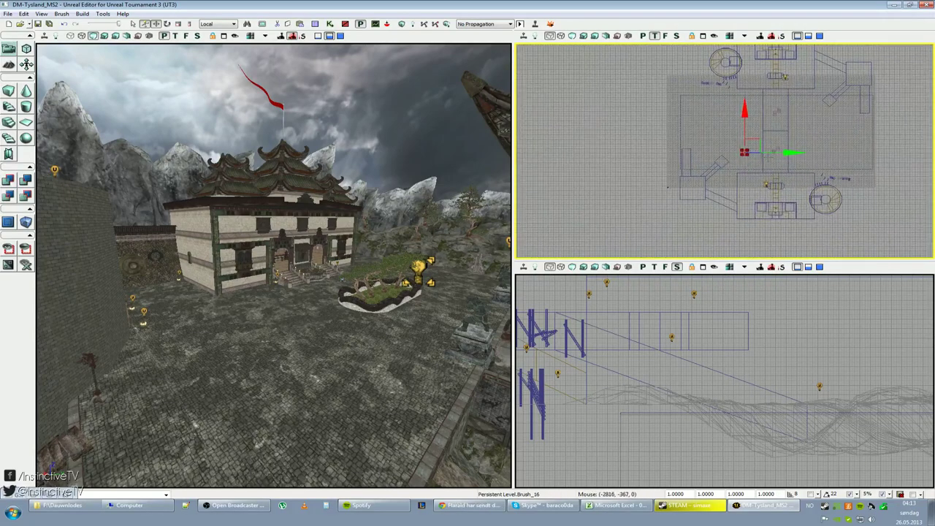
scroll(789, 152, up, 2)
scroll(811, 157, up, 2)
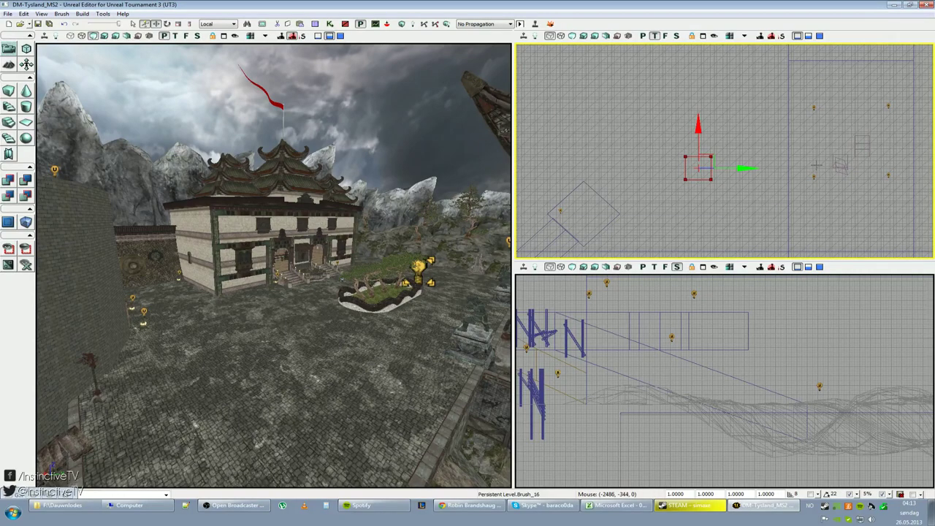
Scale the red builder brush up uniformly to several times its size and find it in the perspective viewport.
key(space)
key(space)
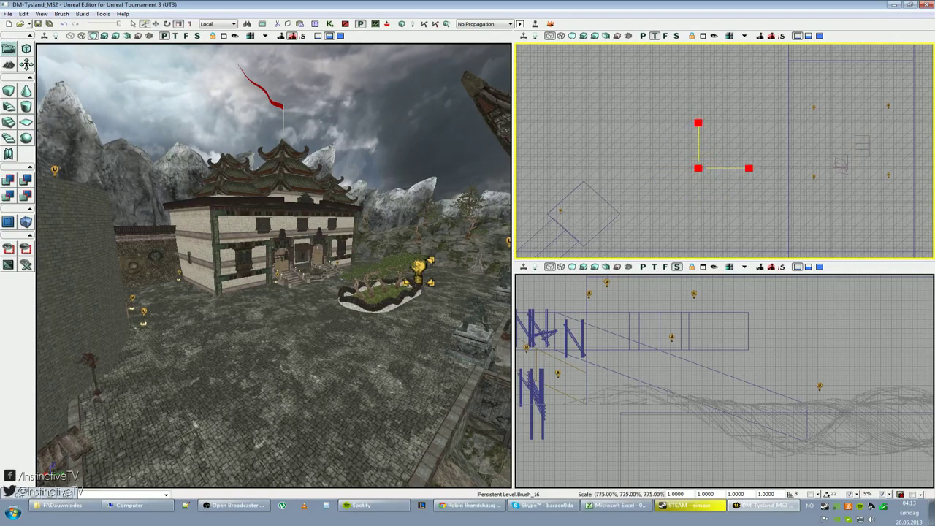
right_drag(796, 171, 777, 196)
key(w)
key(w)
right_drag(333, 299, 394, 256)
right_drag(263, 219, 108, 251)
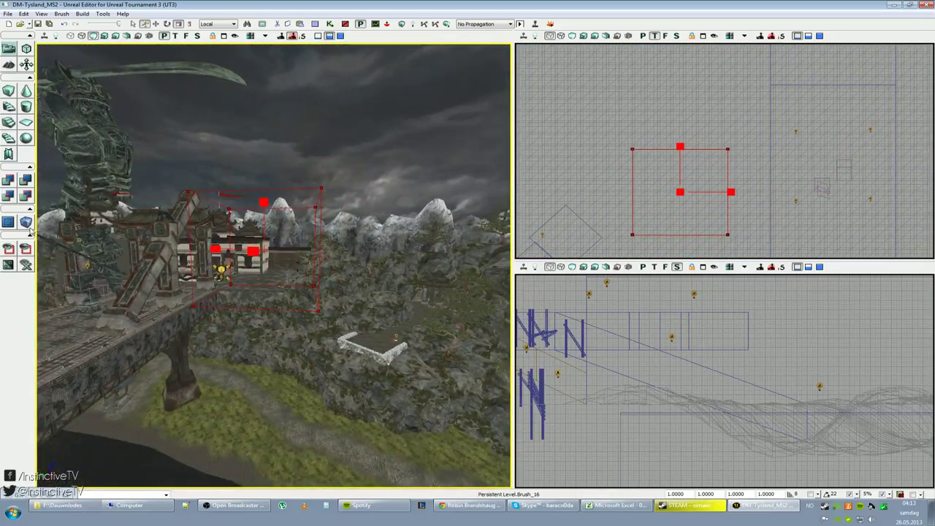
Add a solid cube to the level from the scaled red builder brush and view it from farther away.
click(9, 181)
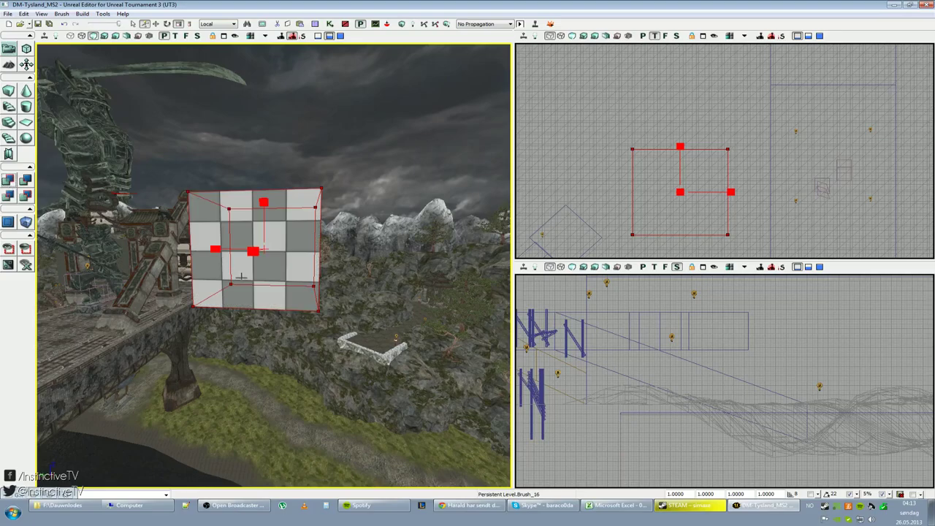
right_drag(324, 296, 336, 278)
drag(323, 297, 324, 328)
key(w)
key(w)
key(w)
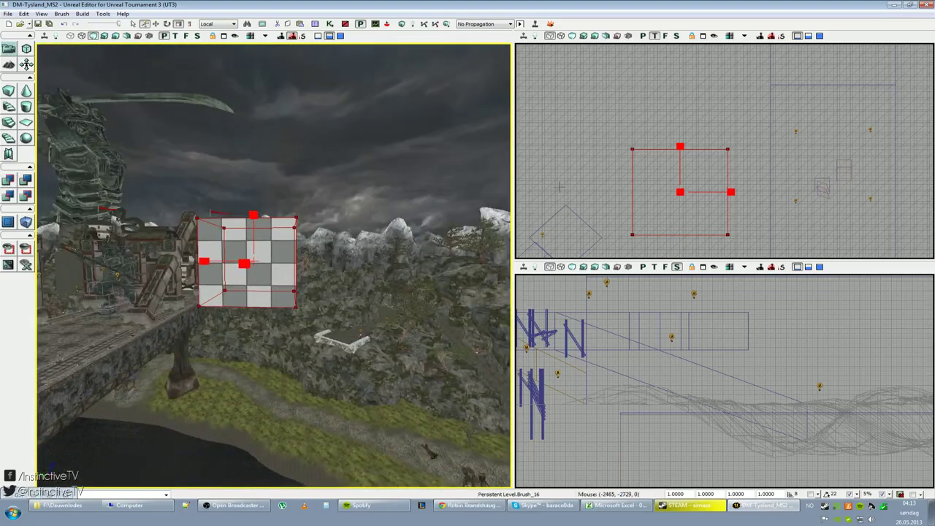
Switch to the translation widget and move the red builder brush sideways in the top view, clear of the added cube.
right_drag(704, 197, 687, 179)
scroll(687, 179, down, 4)
right_drag(776, 195, 794, 198)
scroll(794, 198, up, 2)
key(space)
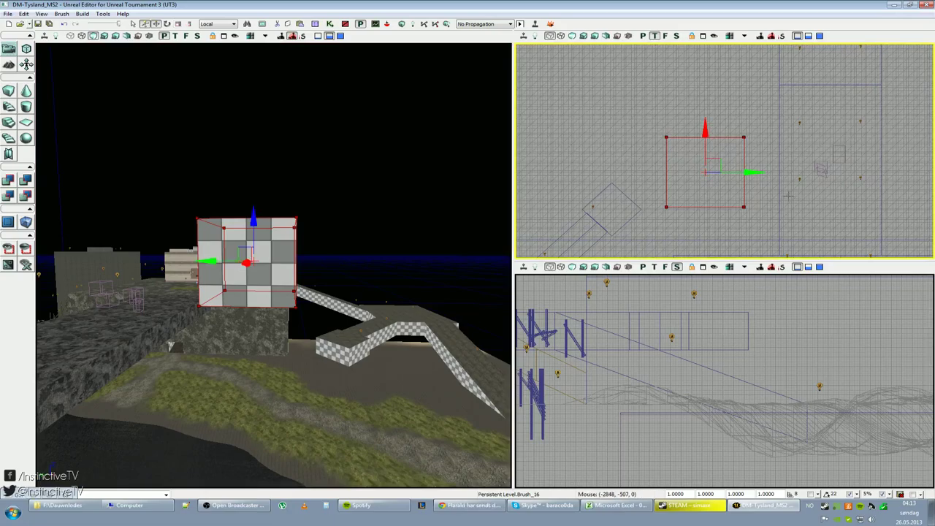
mouse_move(760, 176)
right_down()
mouse_move(816, 176)
mouse_move(800, 176)
right_up()
drag(792, 173, 666, 173)
scroll(781, 171, up, 4)
mouse_move(781, 171)
right_down()
mouse_move(727, 137)
mouse_move(700, 103)
right_up()
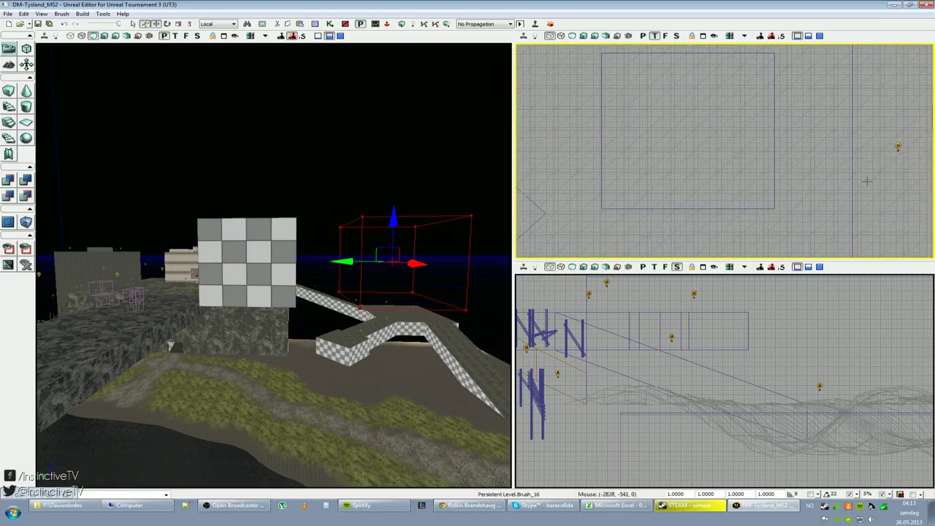
Select the added cube's brush in the top view and move it sideways, away from the builder brush.
click(775, 161)
scroll(817, 168, down, 2)
drag(728, 171, 830, 171)
mouse_move(343, 201)
right_down()
mouse_move(231, 200)
mouse_move(338, 229)
mouse_move(304, 215)
mouse_move(339, 218)
right_up()
click(353, 262)
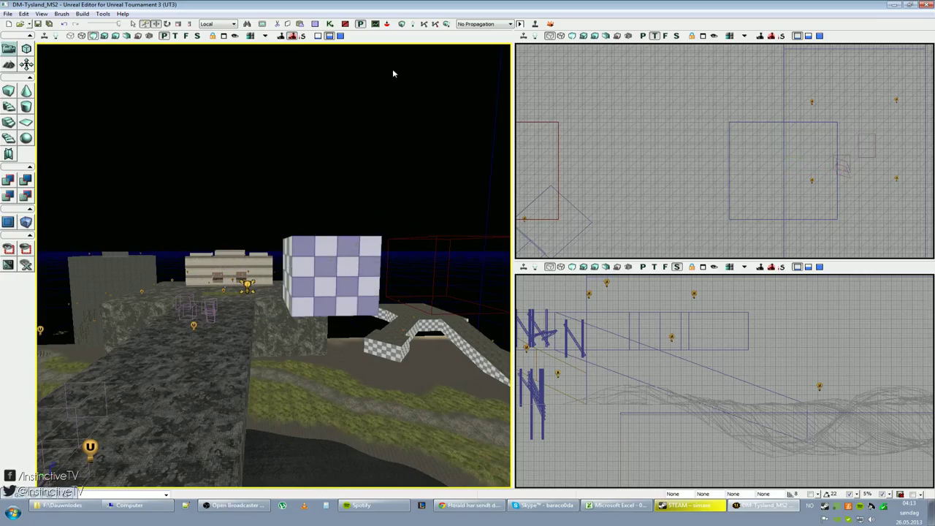
Rebuild the level geometry for the moved cube and view the cube beside the bridge.
click(401, 24)
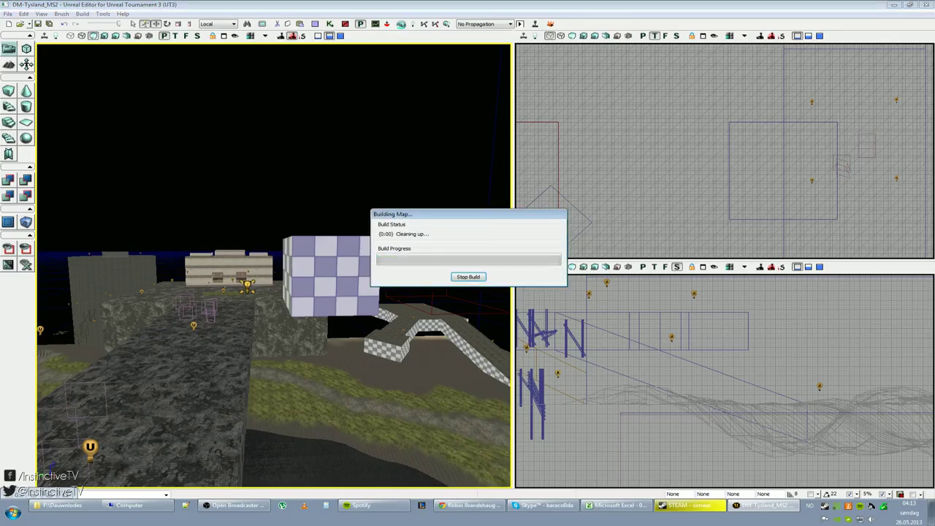
click(521, 240)
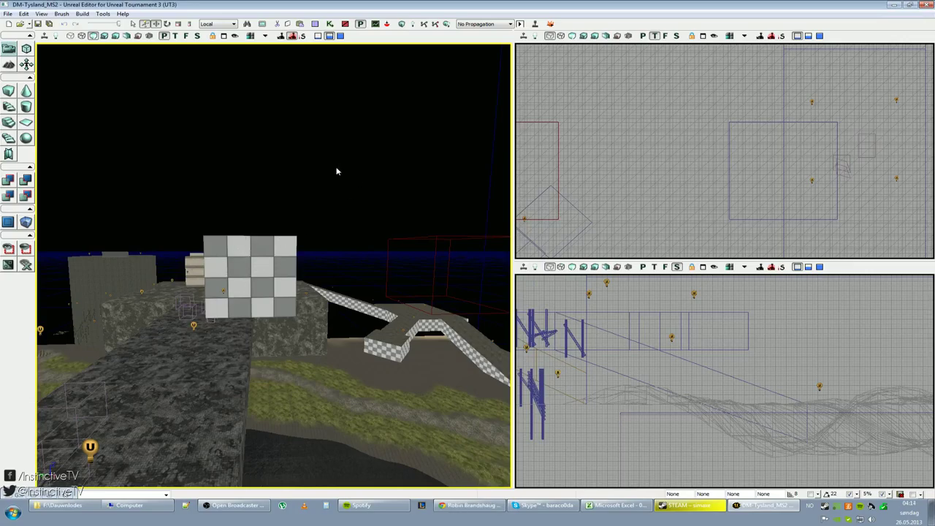
right_drag(416, 92, 435, 72)
key(w)
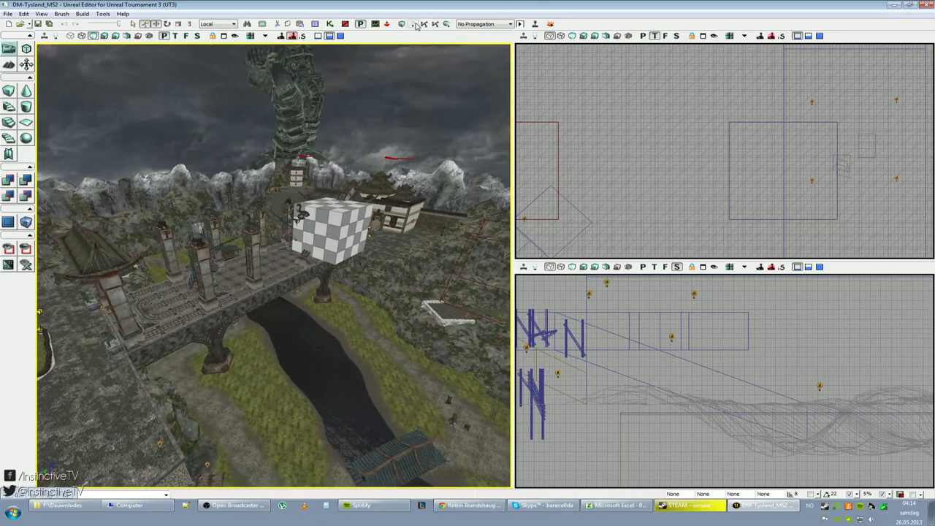
Place a point light on the stone courtyard floor in front of the temple building.
right_drag(406, 76, 357, 160)
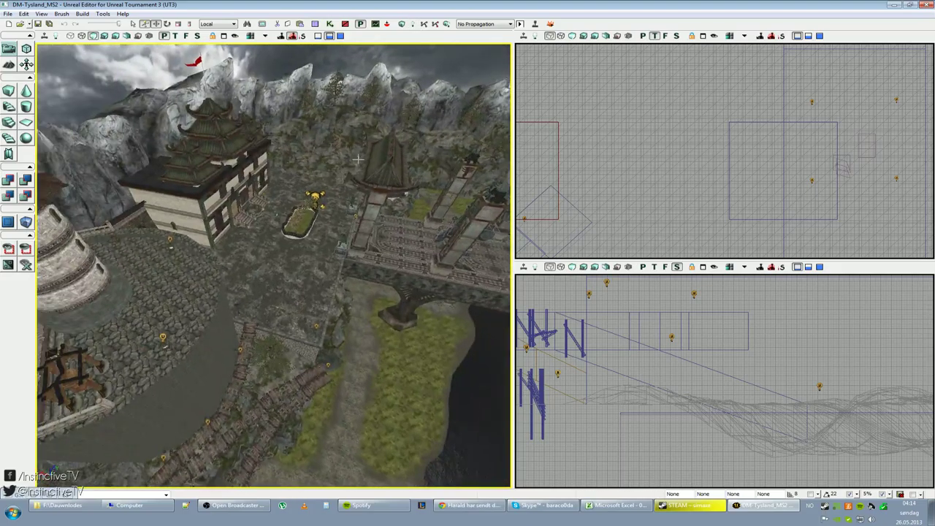
key(l)
click(283, 269)
right_drag(325, 285, 295, 249)
drag(295, 250, 304, 183)
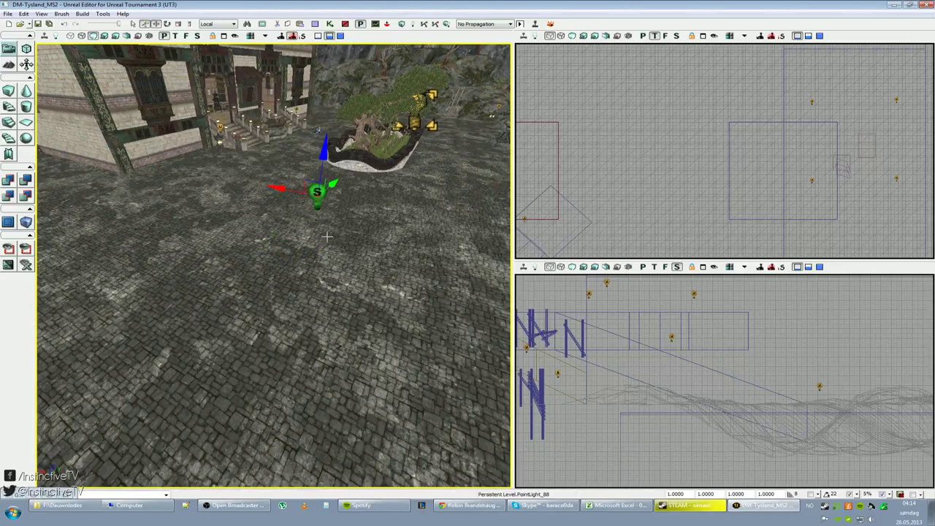
Switch the perspective viewport to Lit mode and adjust the new point light's height above the courtyard floor.
click(104, 35)
right_drag(314, 123, 288, 146)
drag(285, 209, 285, 232)
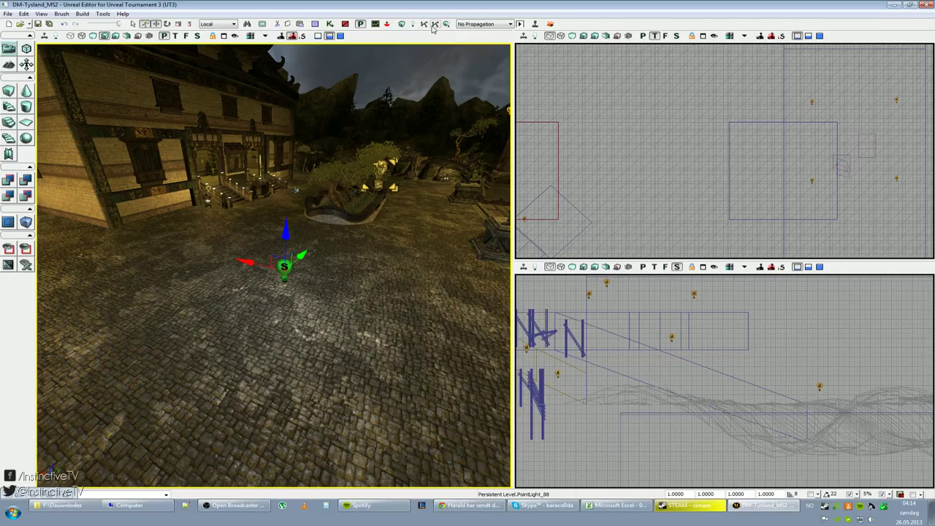
Delete the point light from the courtyard and return the perspective viewport to Unlit mode.
right_drag(412, 170, 395, 206)
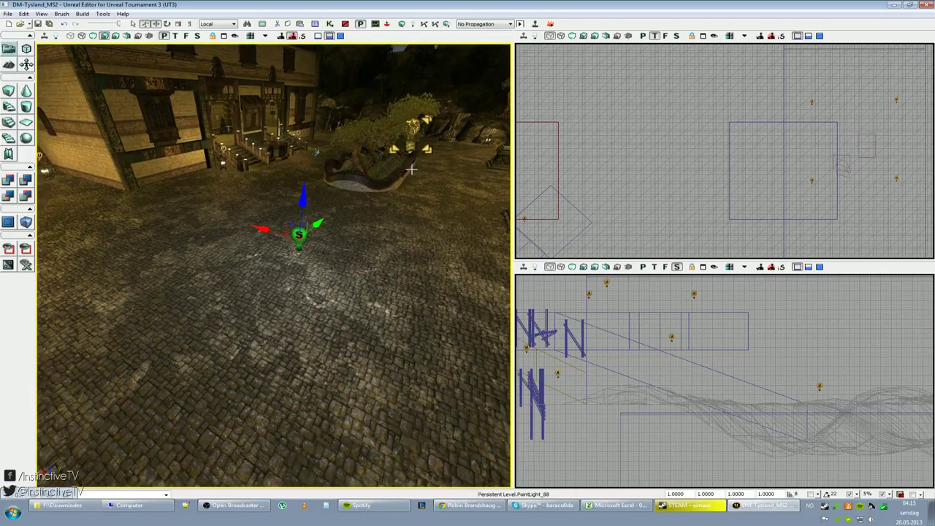
key(Delete)
right_drag(417, 161, 439, 160)
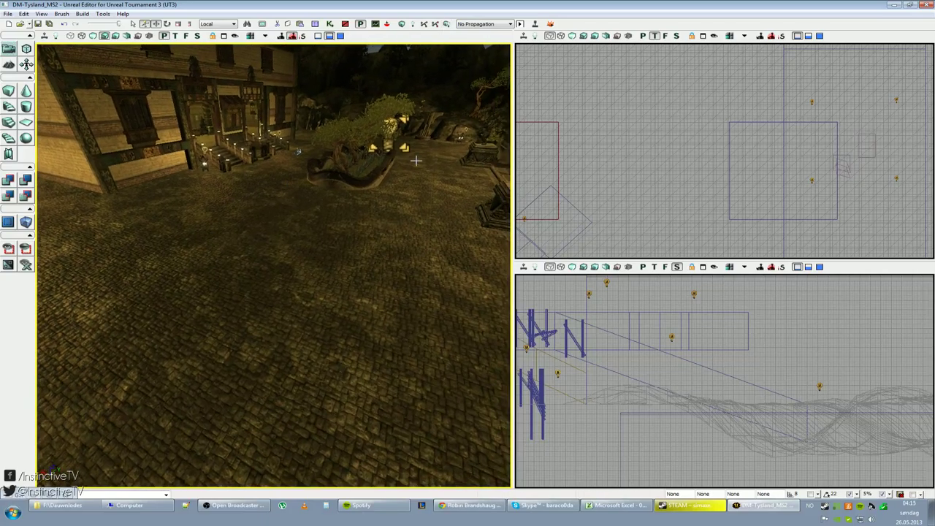
click(93, 35)
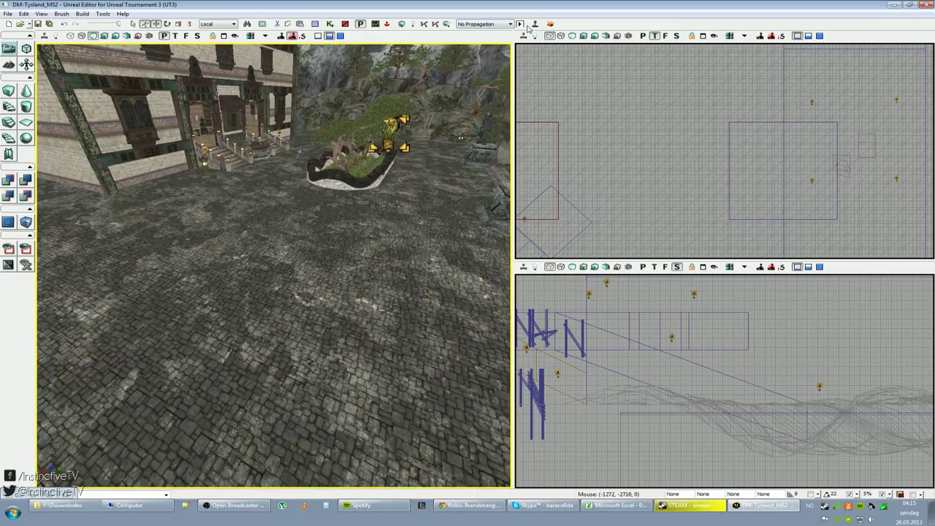
Start an in-editor play session of the map and bring its game window to the front.
right_drag(438, 146, 438, 124)
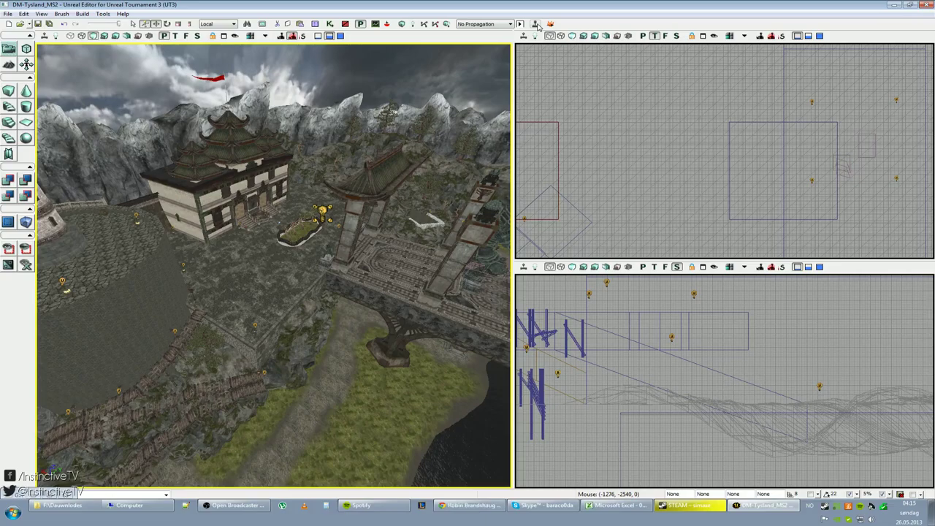
click(536, 24)
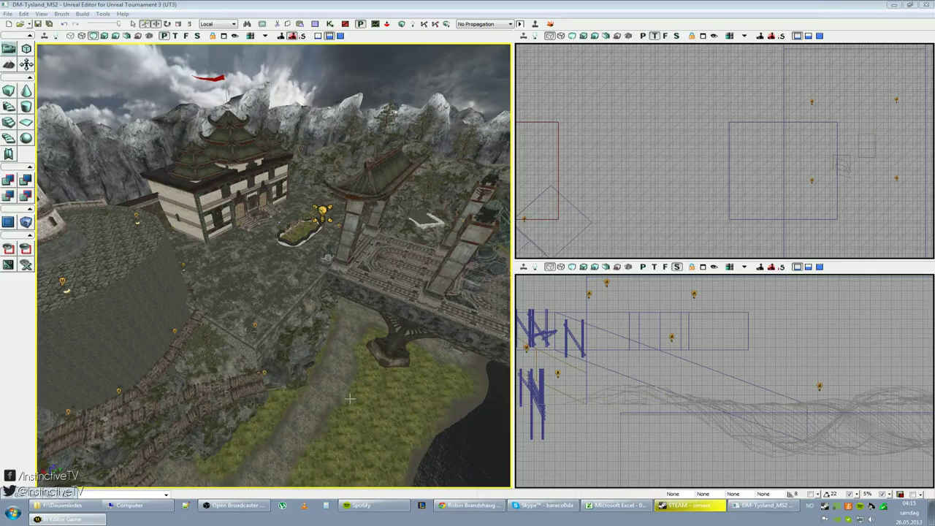
key(alt+Tab)
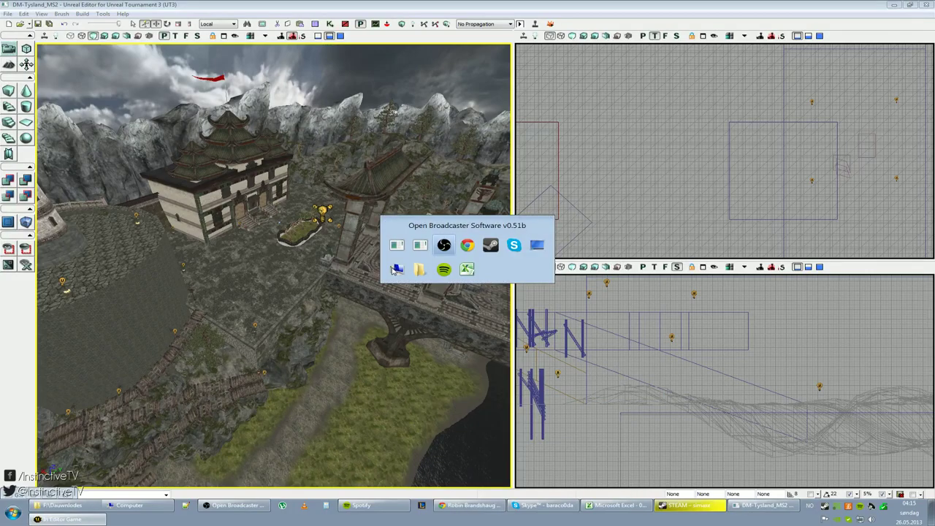
key(alt+Tab)
key(alt+Tab)
key(alt+Tab)
key(alt+Tab)
key(alt+Tab)
key(alt+Tab)
key(alt+Tab)
key(alt+Tab)
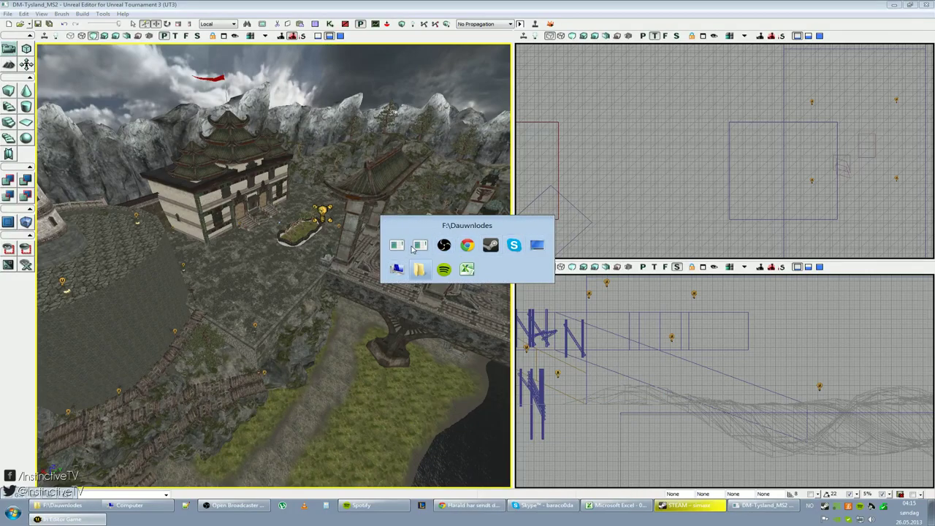
key(alt+Tab)
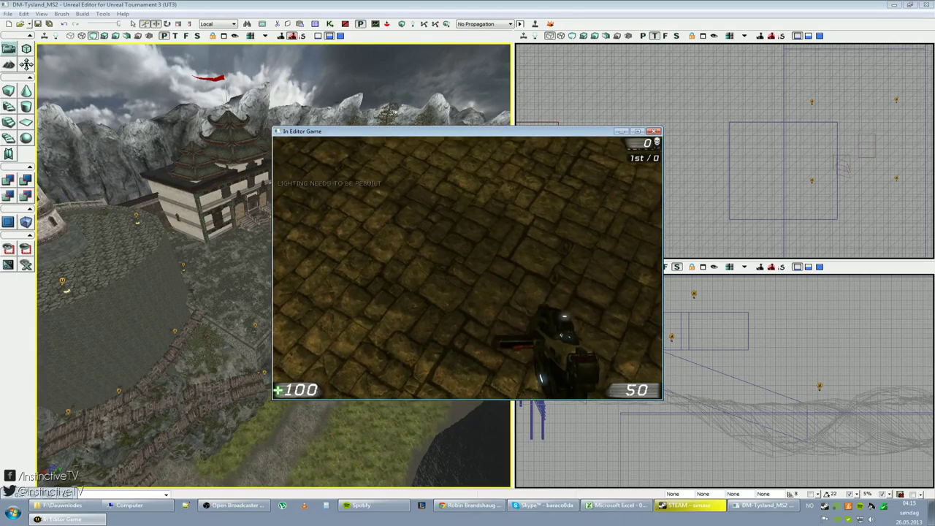
Walk through the courtyard and rocks in the game window, fire the weapon once, and end the play session.
key(w)
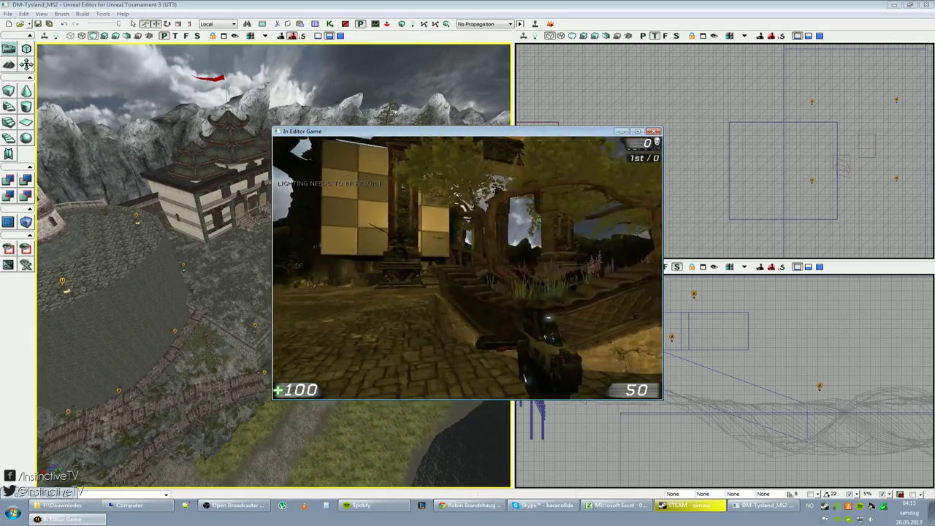
key(w)
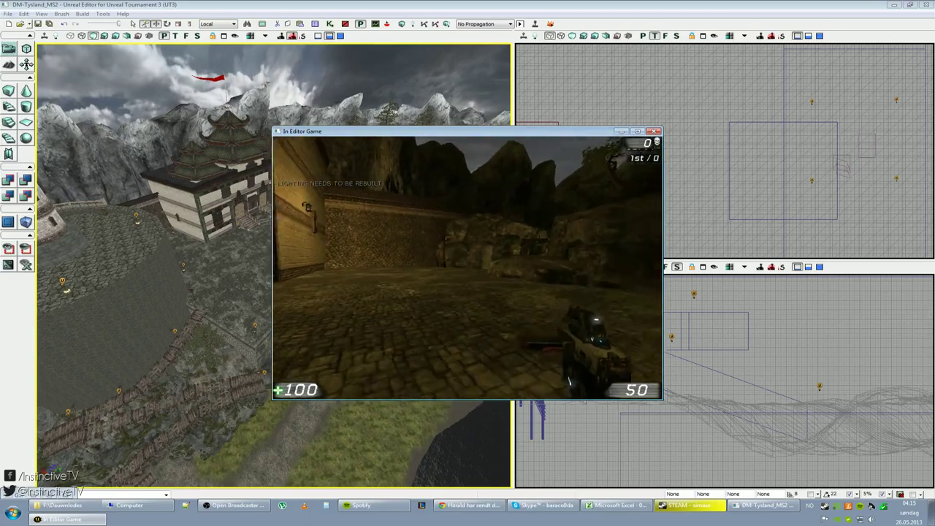
key(w)
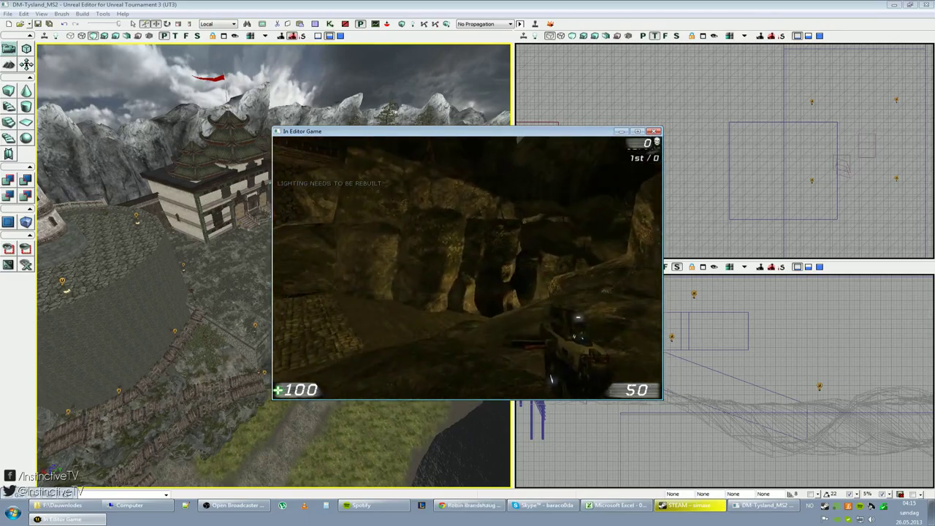
click(468, 268)
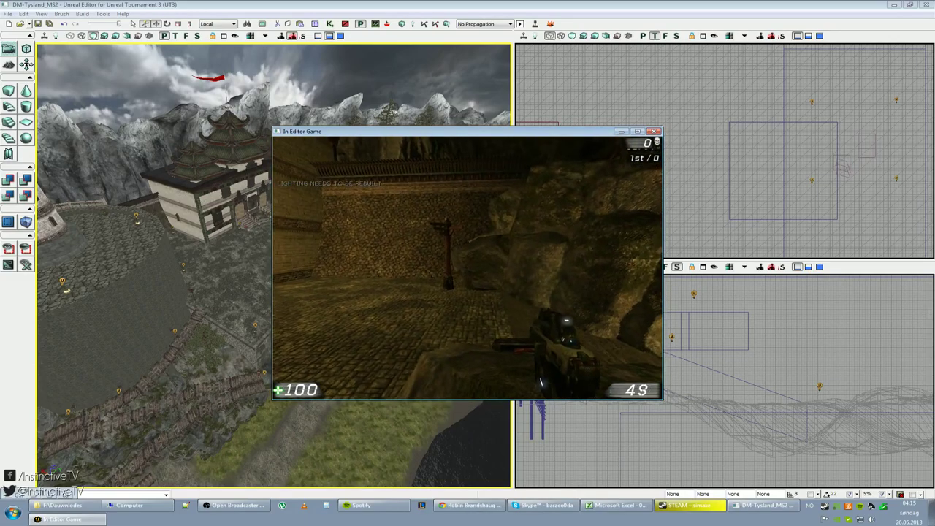
key(Escape)
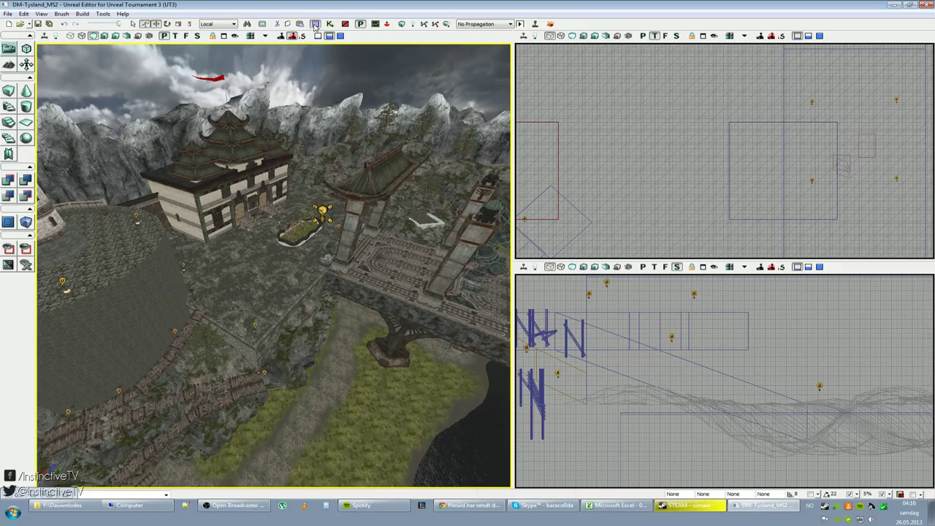
Open the Generic browser and show its window maximized.
click(48, 494)
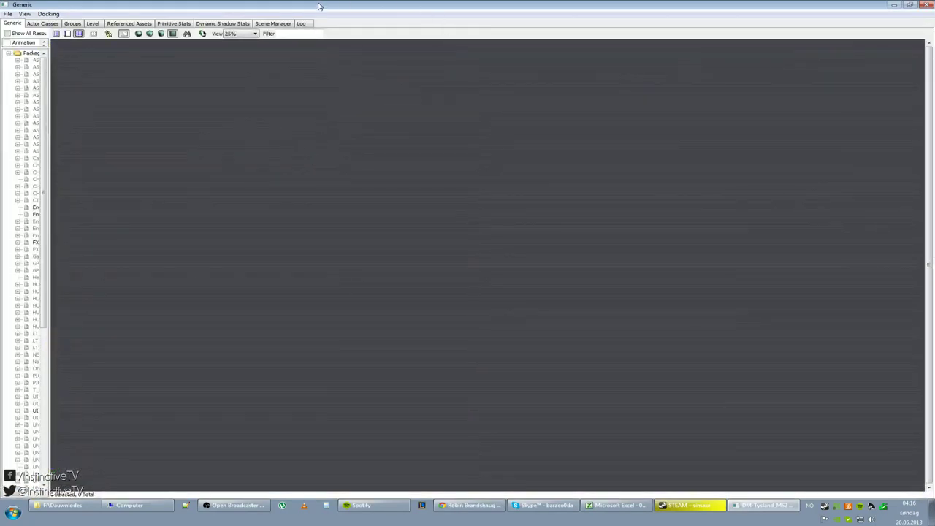
double_click(319, 7)
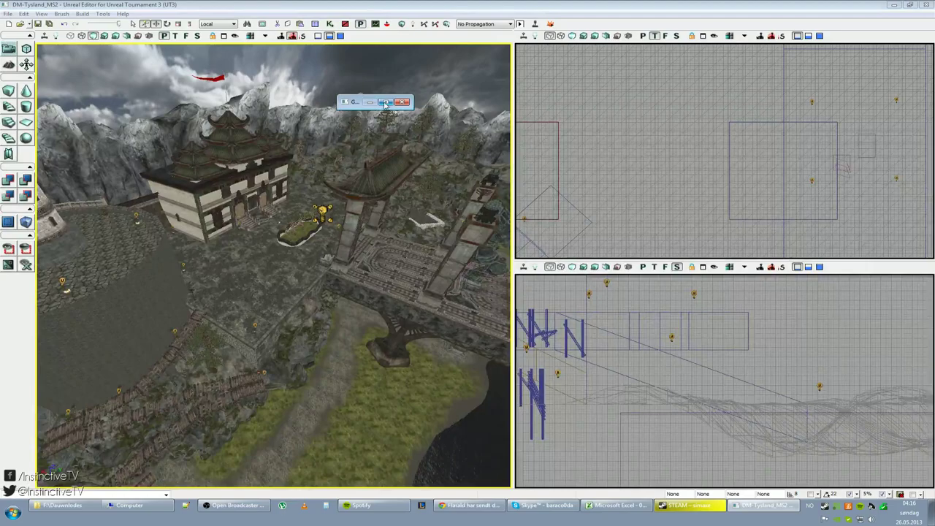
click(387, 101)
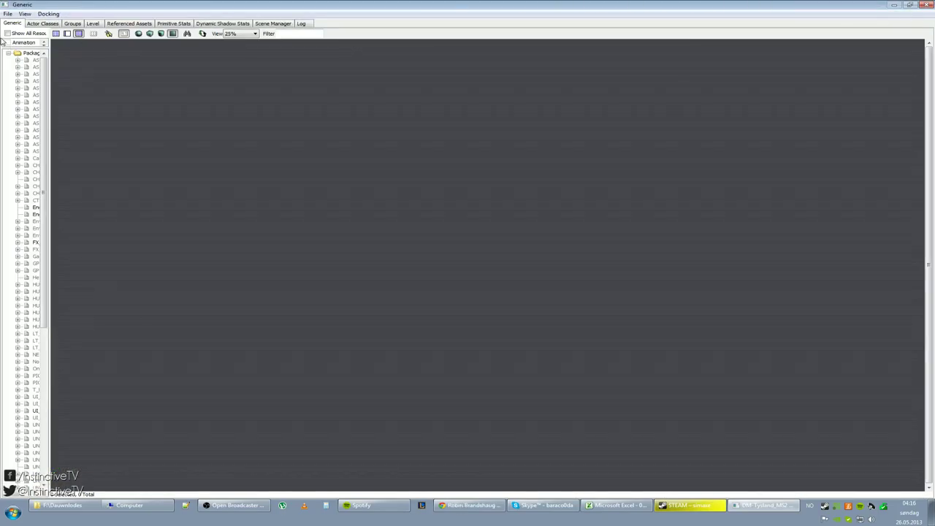
Examine the materials contained in several different packages in the Generic browser.
click(27, 66)
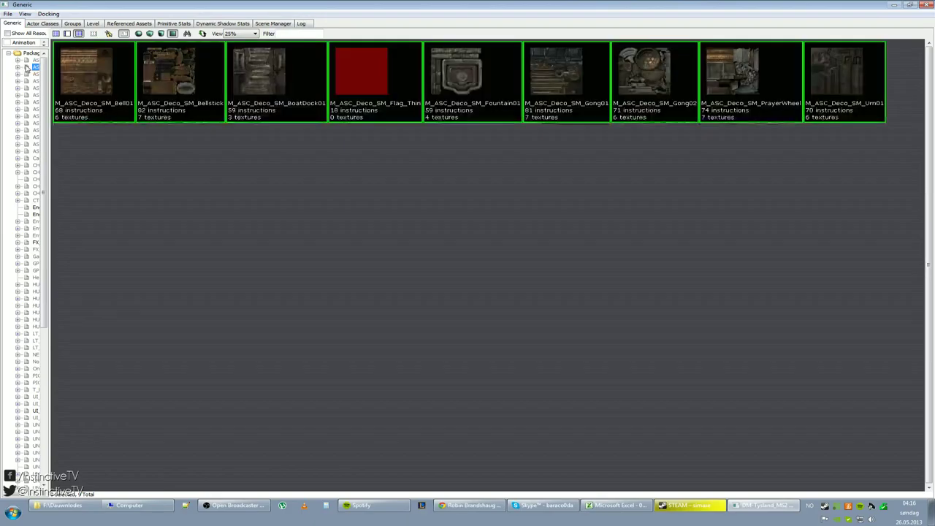
click(28, 123)
click(33, 179)
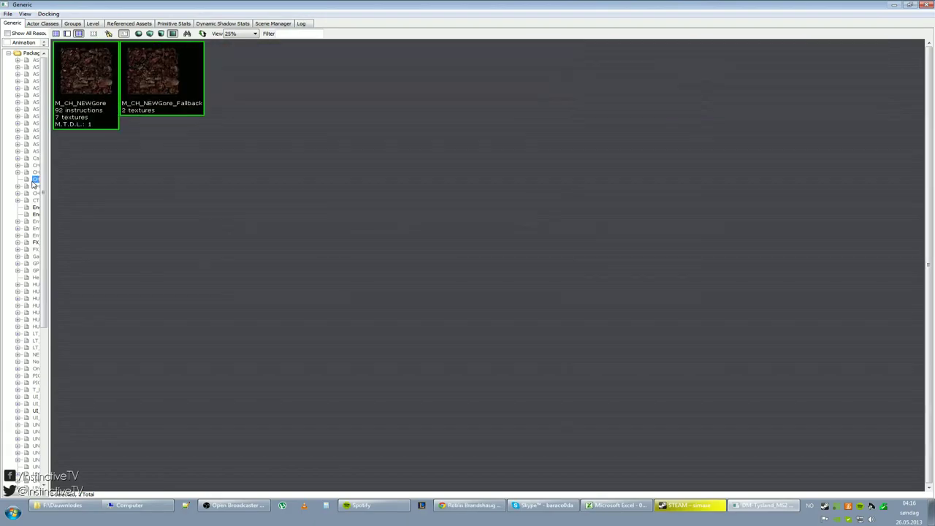
scroll(33, 183, down, 4)
click(34, 207)
scroll(35, 211, down, 5)
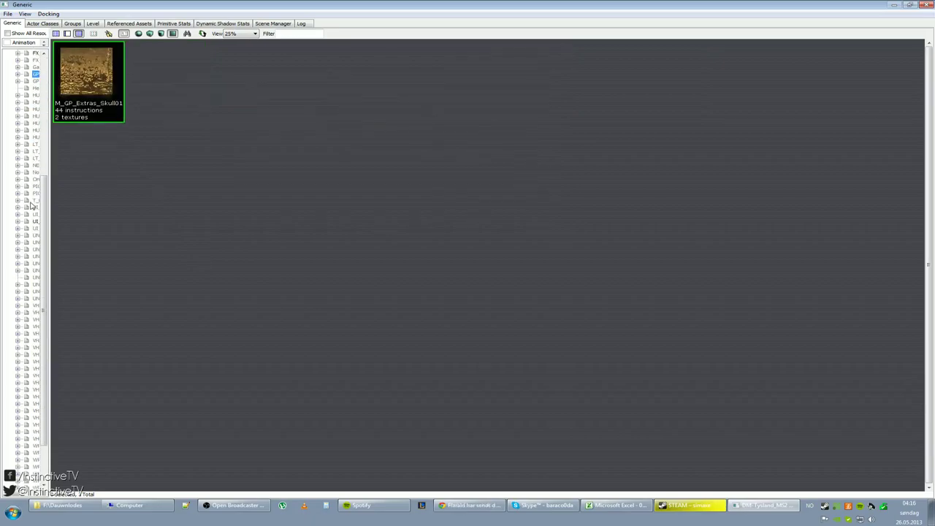
click(34, 202)
scroll(30, 146, up, 9)
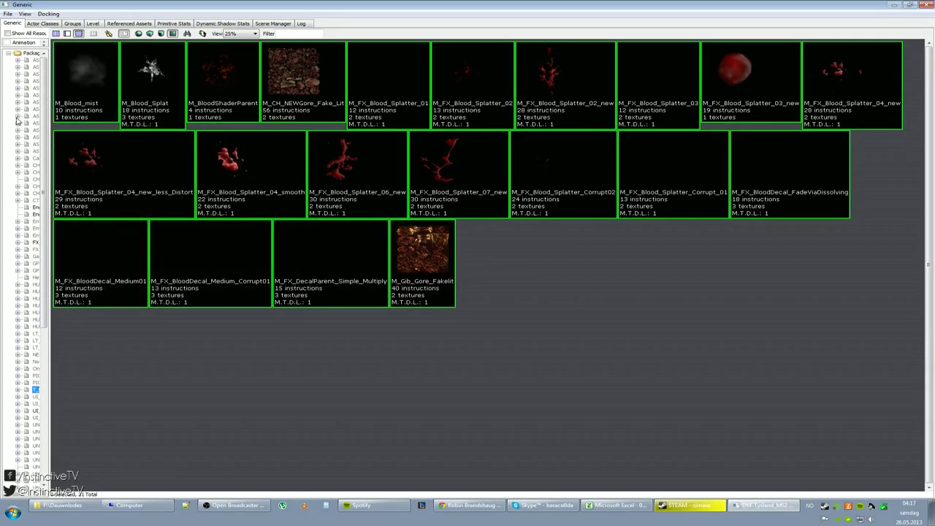
Filter the Generic browser by Static Mesh instead of Material and show the package with the ASC floor meshes.
click(43, 45)
click(44, 46)
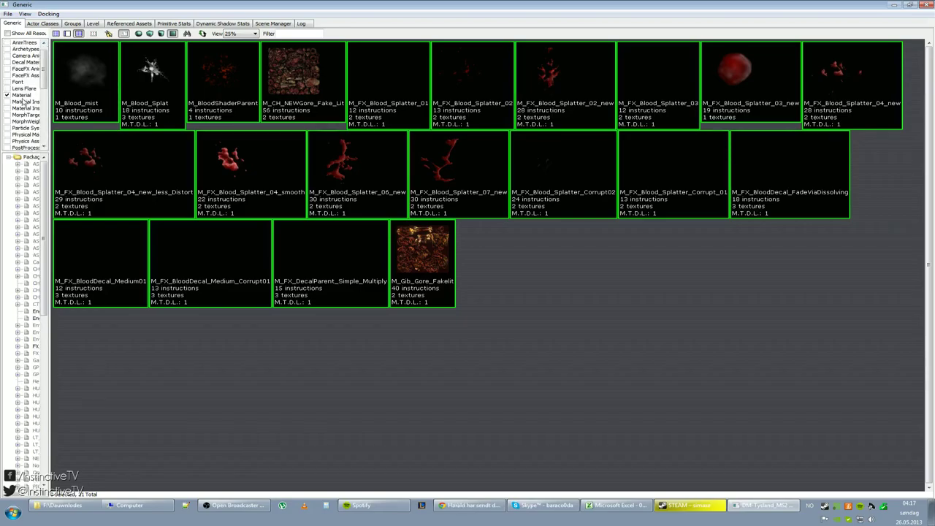
click(7, 95)
scroll(44, 108, down, 4)
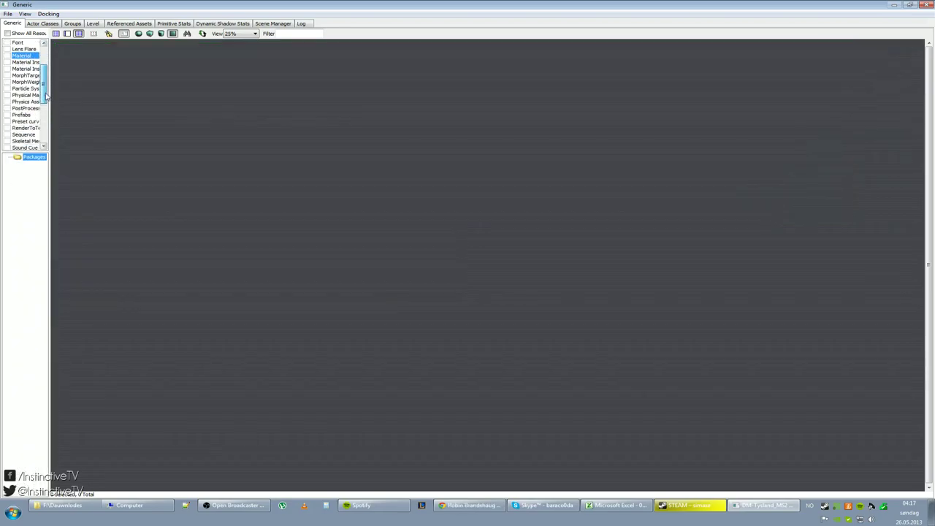
drag(44, 108, 44, 122)
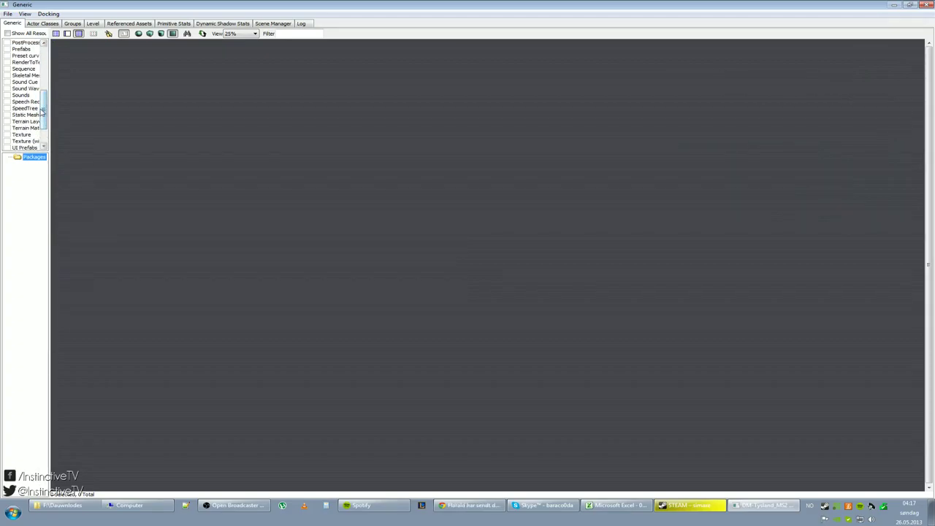
click(23, 114)
click(33, 199)
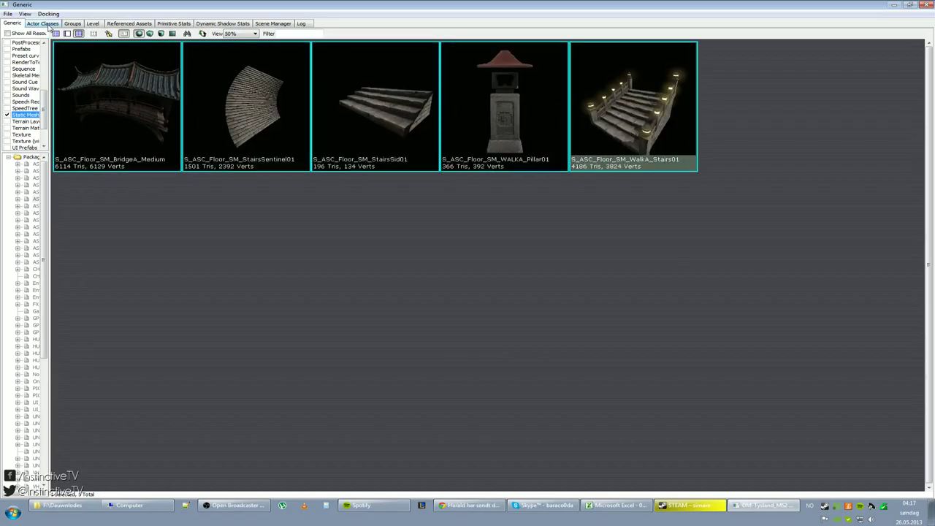
Show the Actor Classes browser, expand NavigationPoint and PlayerStart, and select the PlayerStart class followed by UTJumpPad.
click(44, 23)
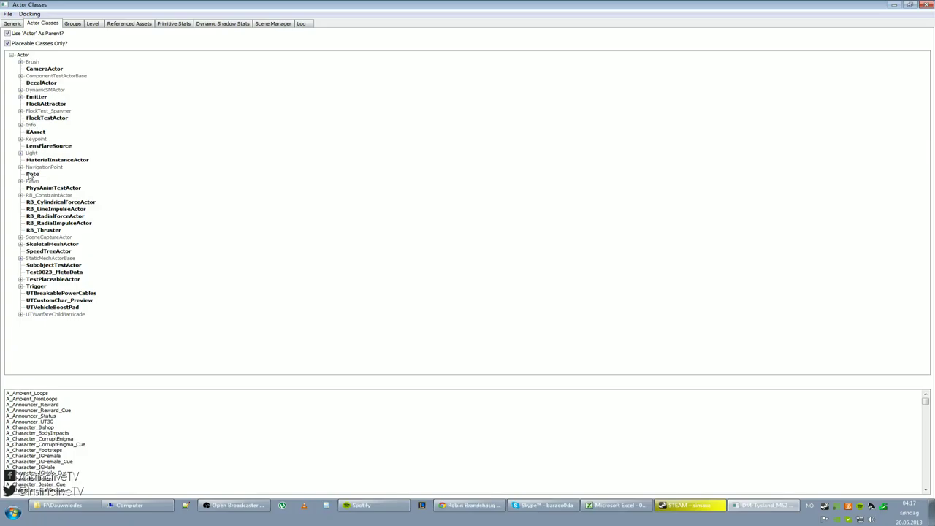
click(20, 168)
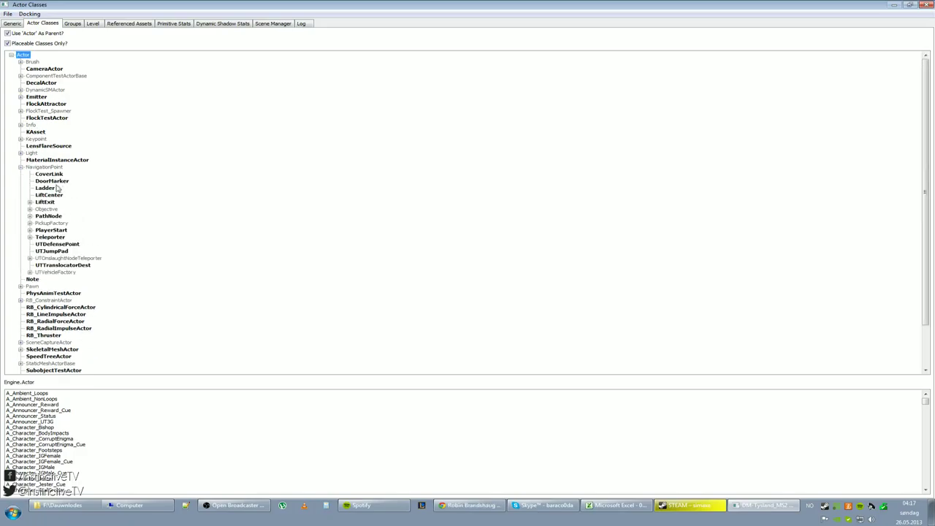
click(56, 231)
click(30, 230)
click(54, 238)
click(49, 231)
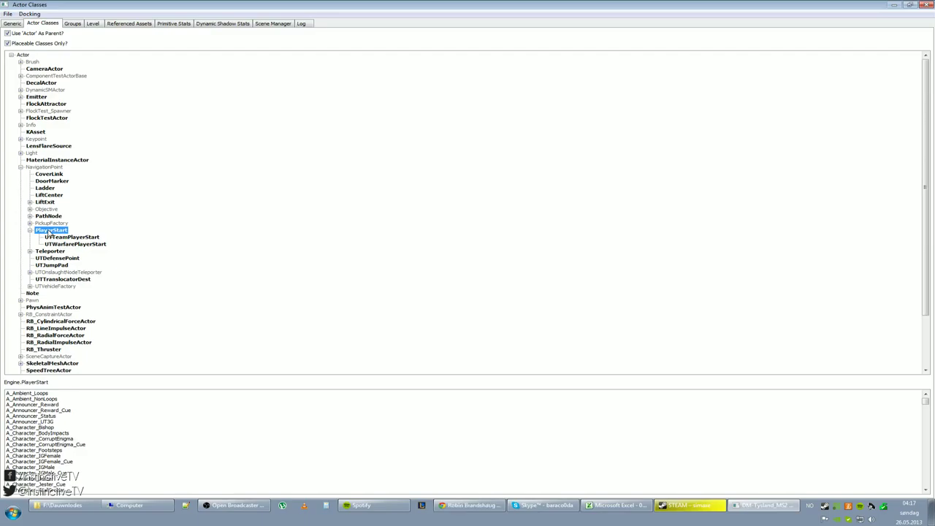
click(44, 268)
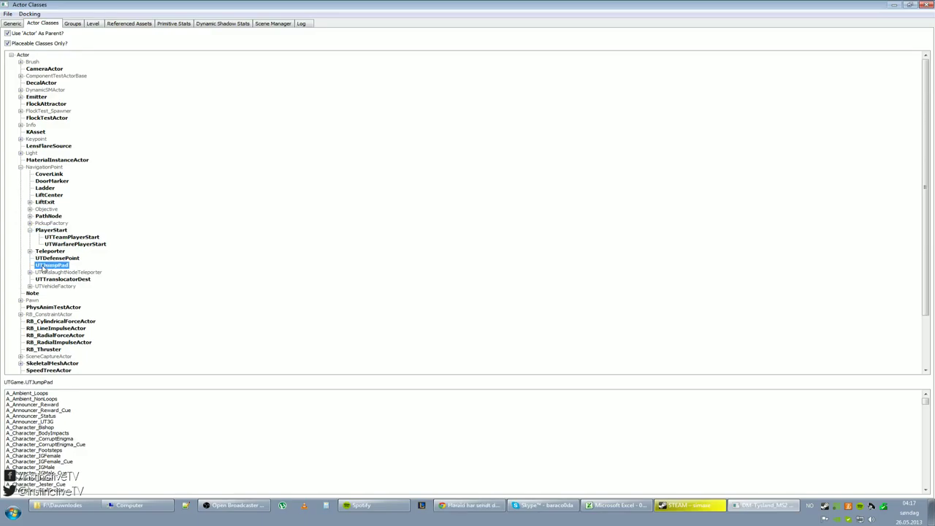
Expand UTVehicleFactory in the actor class tree and select UTVehicleFactory_Leviathan.
click(30, 286)
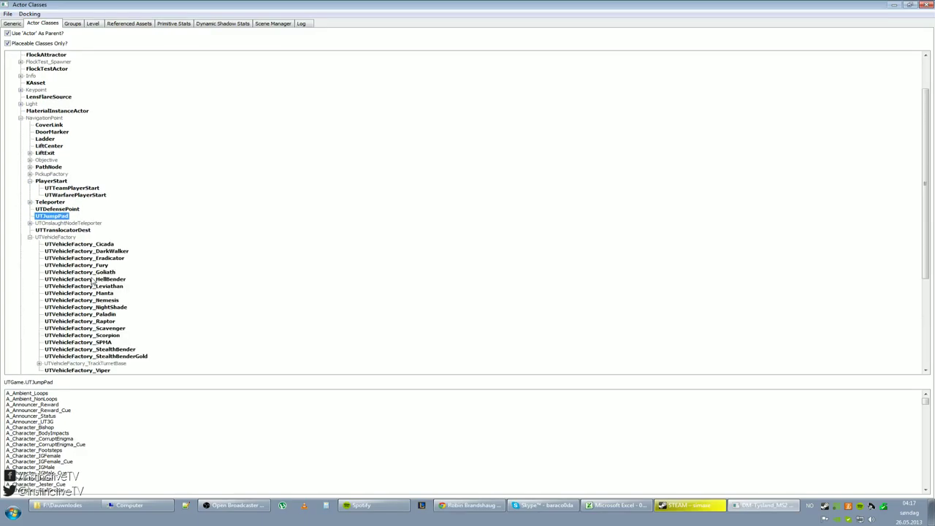
click(77, 287)
scroll(76, 252, up, 1)
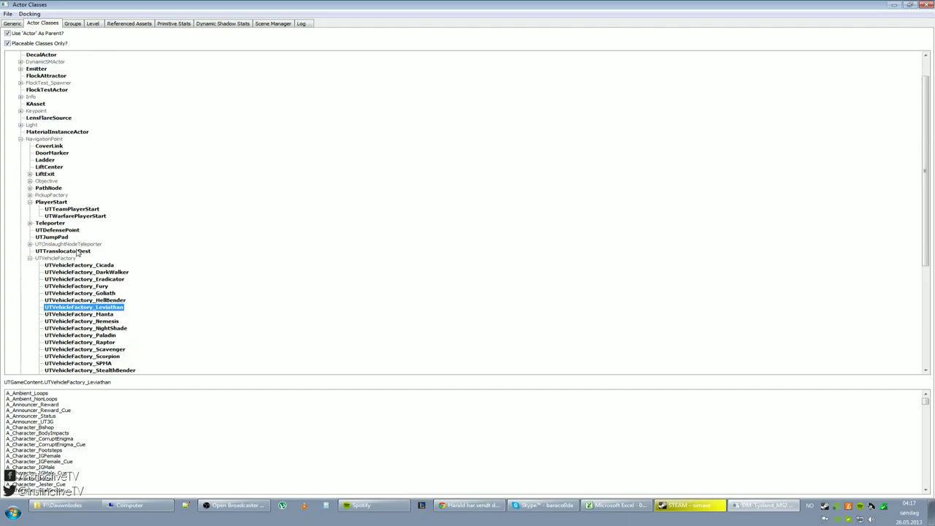
Expand PickupFactory down to UTWeaponLocker, select UTWeaponLocker_Content, and close the browser window.
click(30, 195)
click(41, 202)
click(73, 230)
click(49, 231)
click(99, 236)
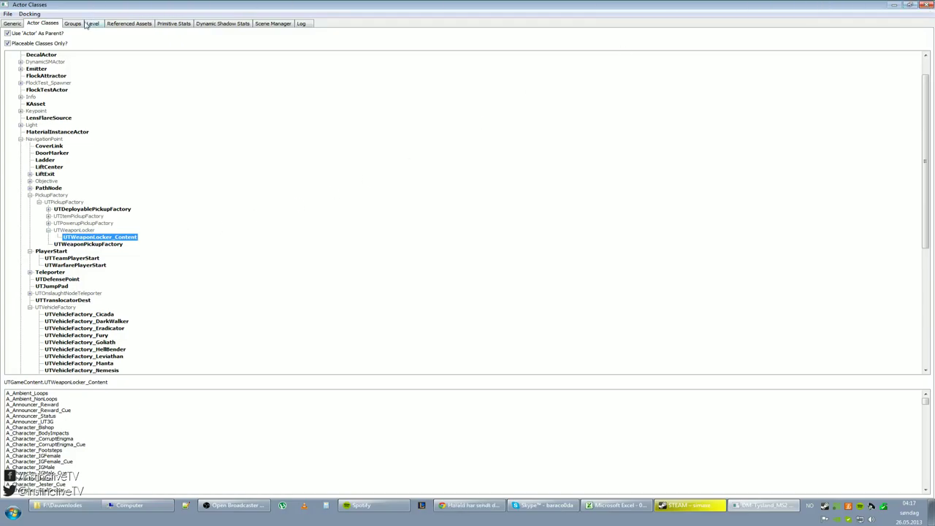
click(928, 6)
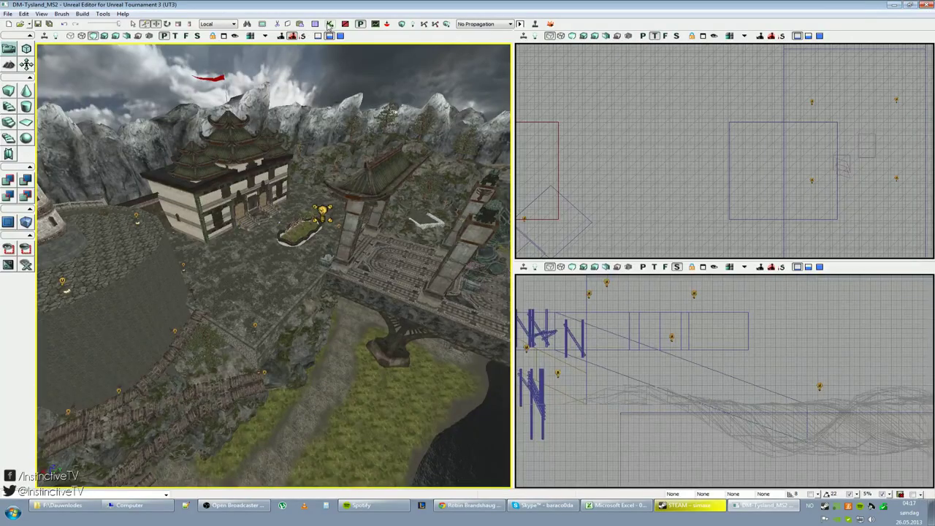
Open UnrealKismet, examine the Matinee node with its two touch triggers in the main sequence, and close the window.
click(330, 24)
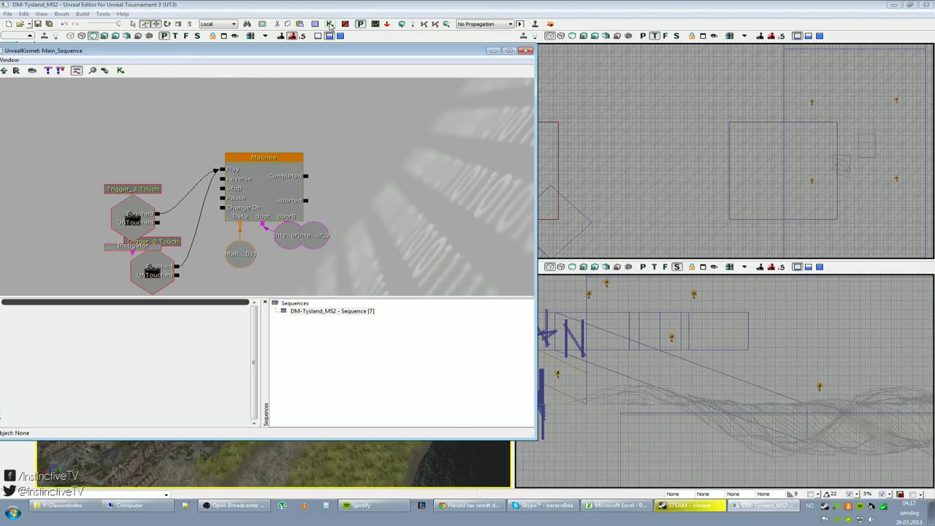
drag(305, 47, 485, 57)
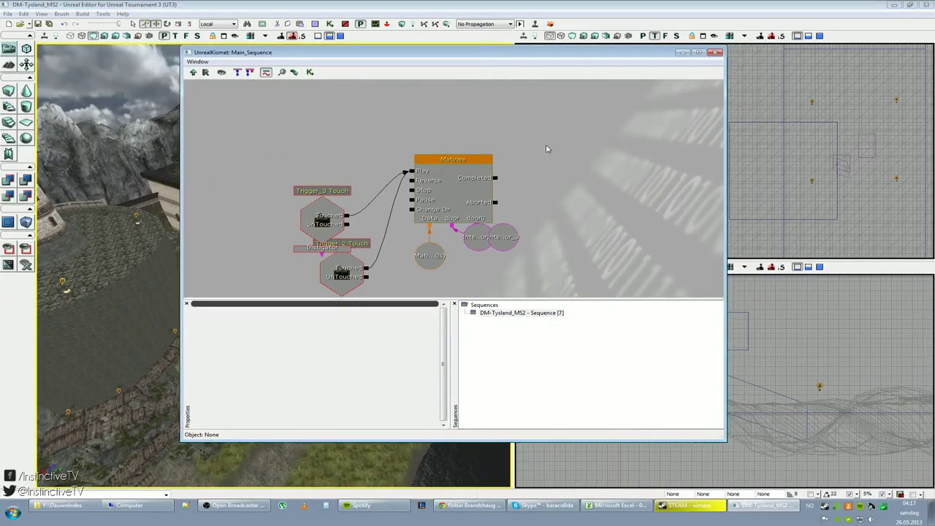
scroll(545, 144, down, 5)
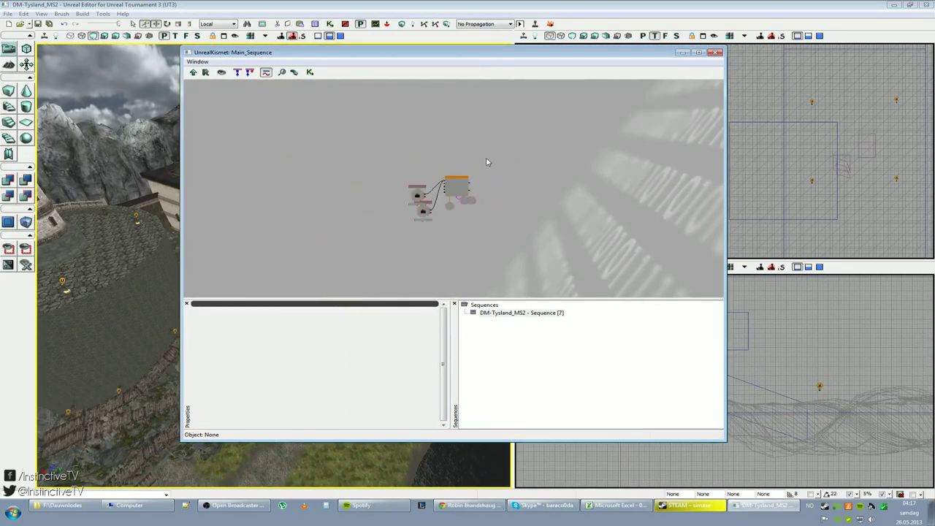
scroll(490, 163, up, 5)
drag(380, 146, 402, 122)
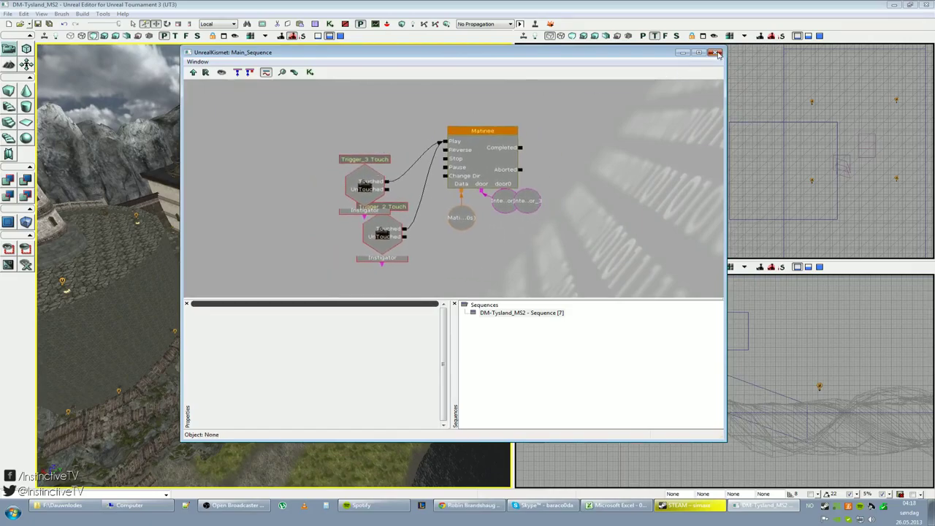
click(716, 53)
Show the valley and bridge in the perspective viewport in Brush Wireframe and Wireframe modes, and return it to Lit.
right_drag(363, 142, 468, 109)
right_drag(273, 265, 146, 272)
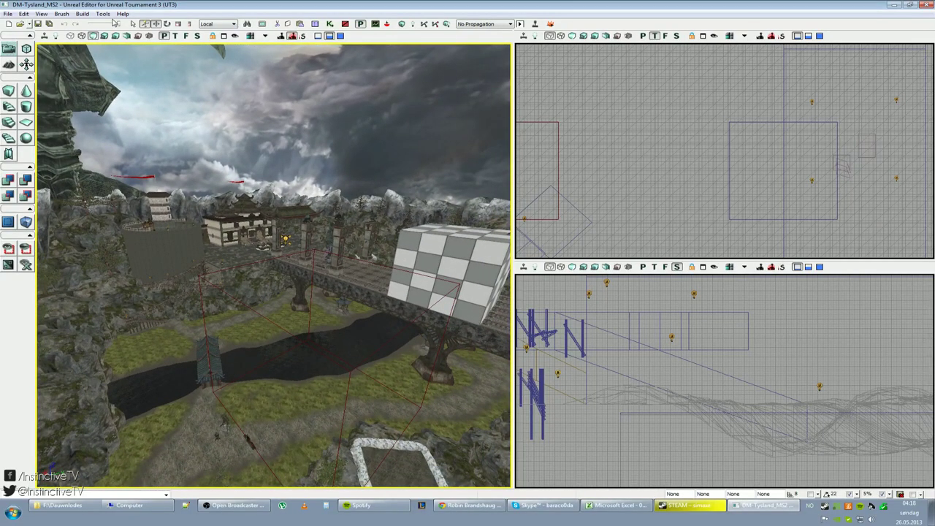
right_drag(125, 79, 108, 71)
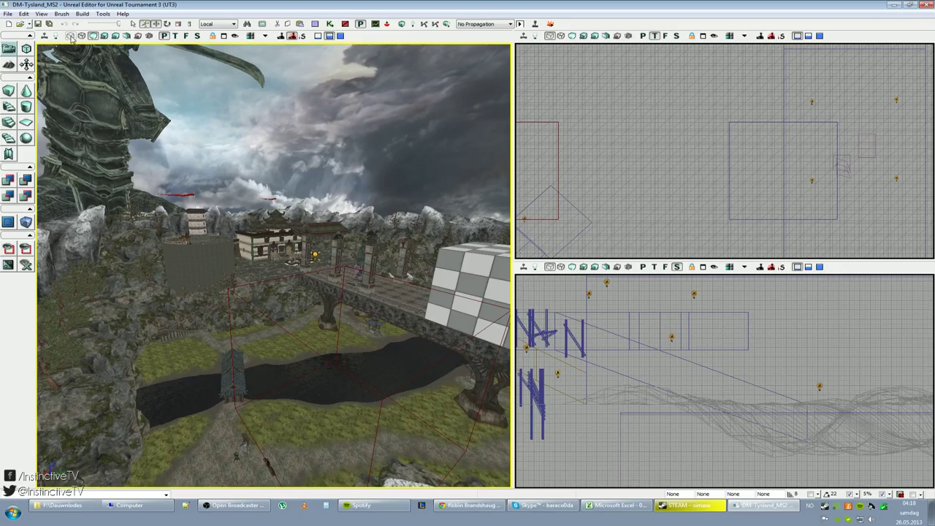
click(82, 35)
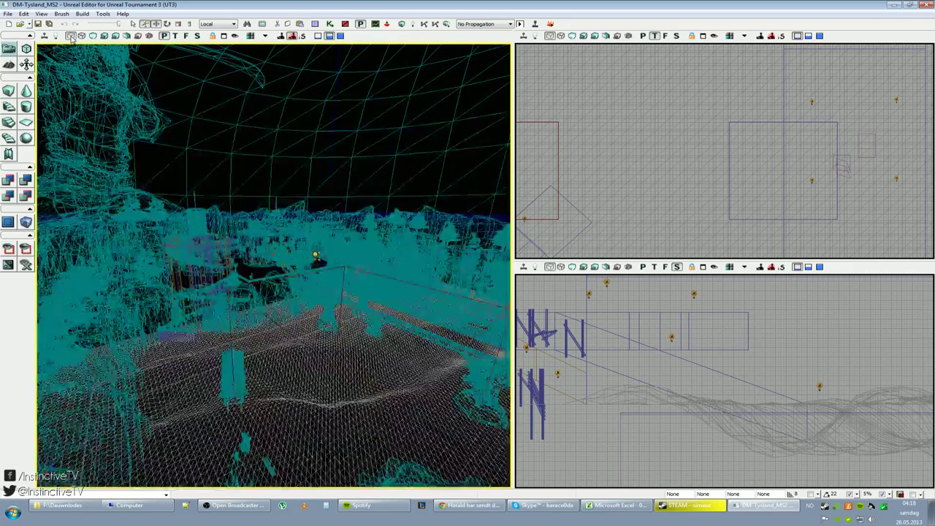
click(94, 36)
click(82, 35)
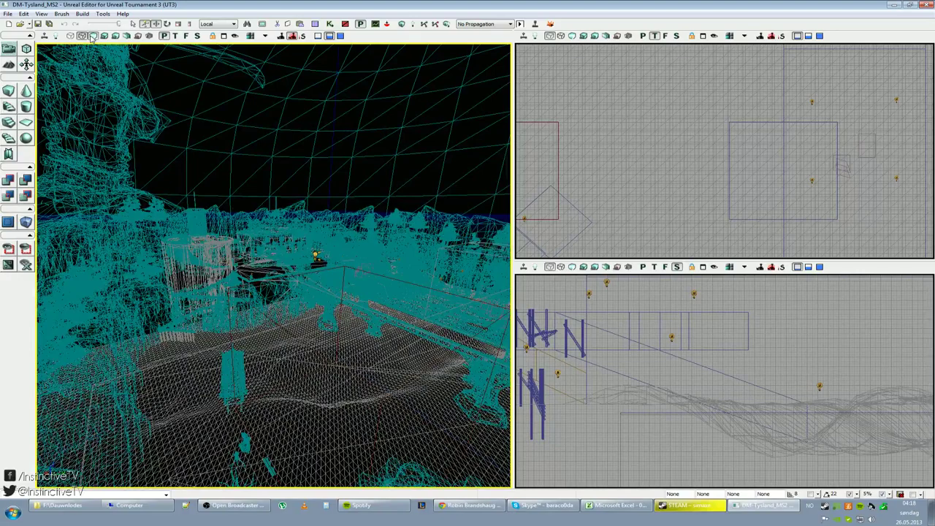
click(93, 36)
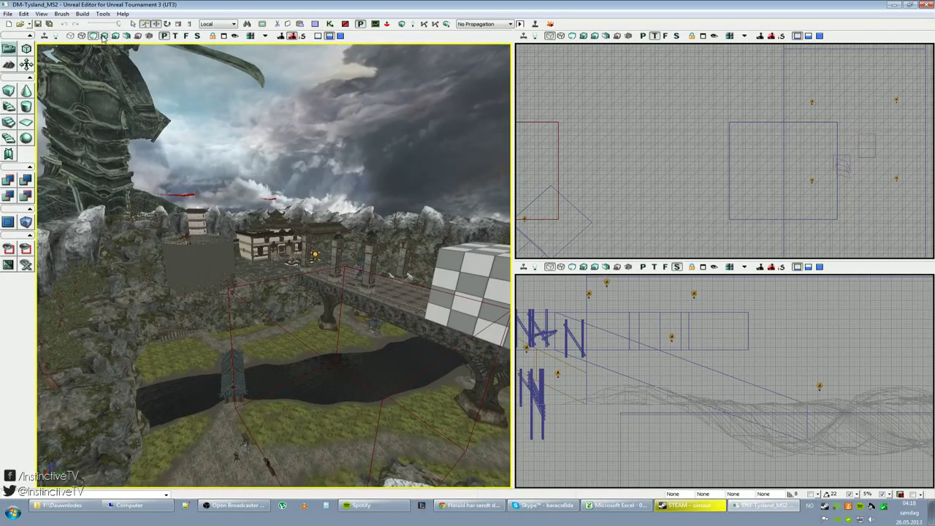
Compare the Unlit and Lighting Only modes in the perspective viewport and return it to Lit.
click(104, 35)
click(93, 36)
click(115, 36)
click(114, 36)
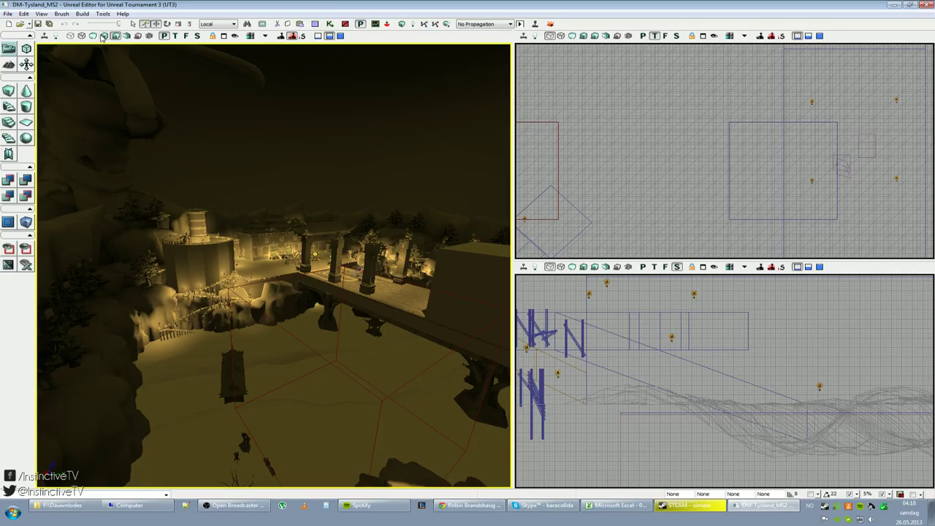
click(93, 36)
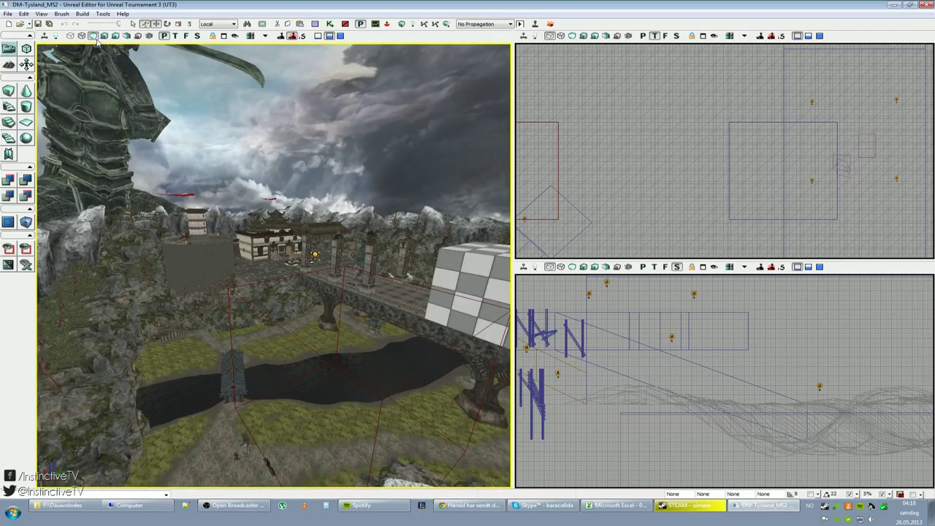
Show the map layout from above in the Top viewport and switch that viewport to Lit mode.
click(676, 144)
scroll(676, 143, down, 8)
scroll(725, 151, down, 7)
right_drag(725, 151, 687, 182)
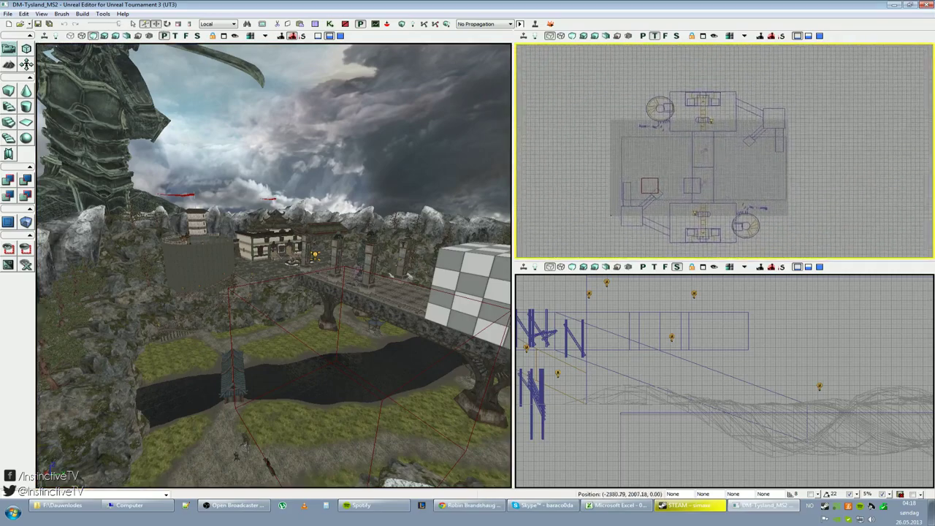
scroll(687, 182, up, 4)
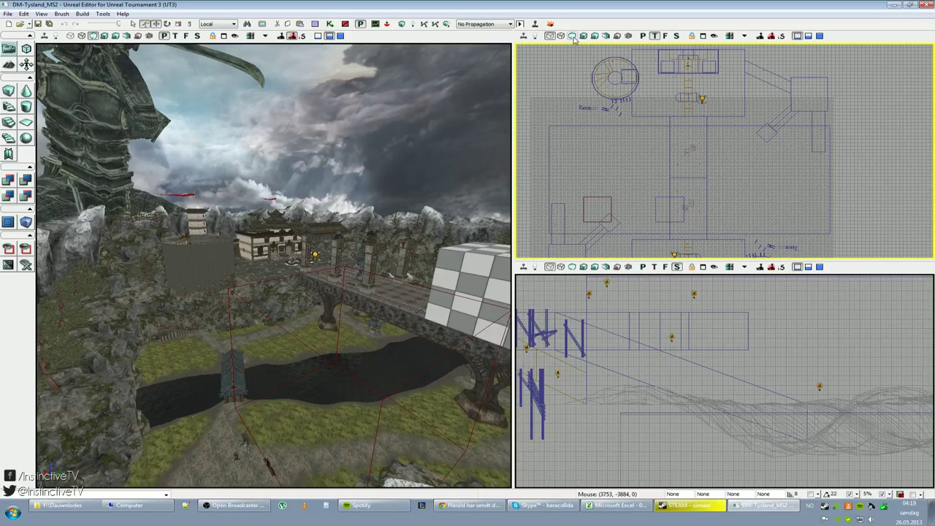
click(573, 36)
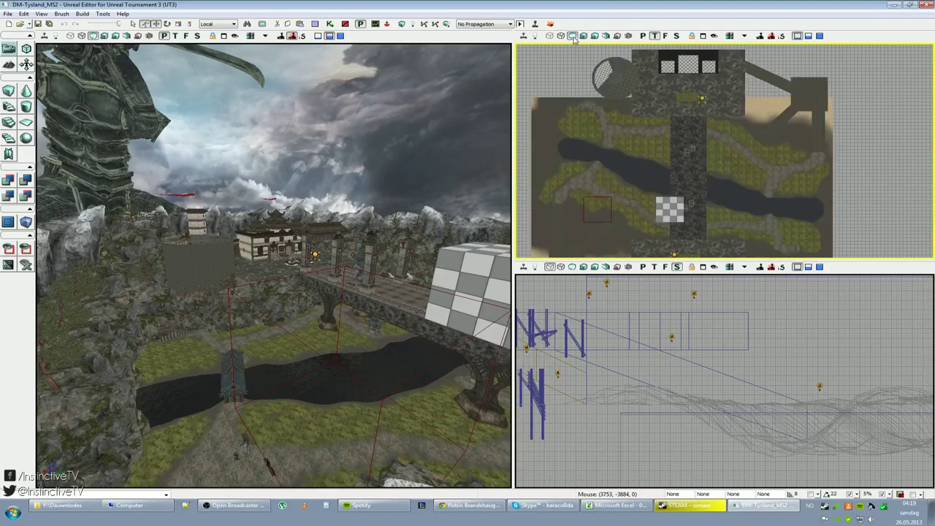
right_drag(645, 104, 605, 178)
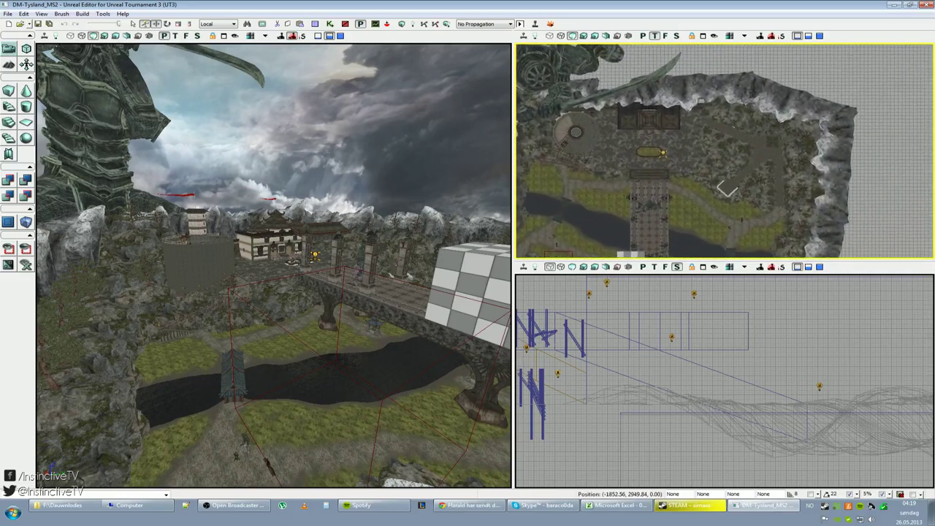
Select a small tree among the rocks in the lit Top viewport.
scroll(725, 151, up, 5)
scroll(725, 151, down, 3)
scroll(724, 151, up, 5)
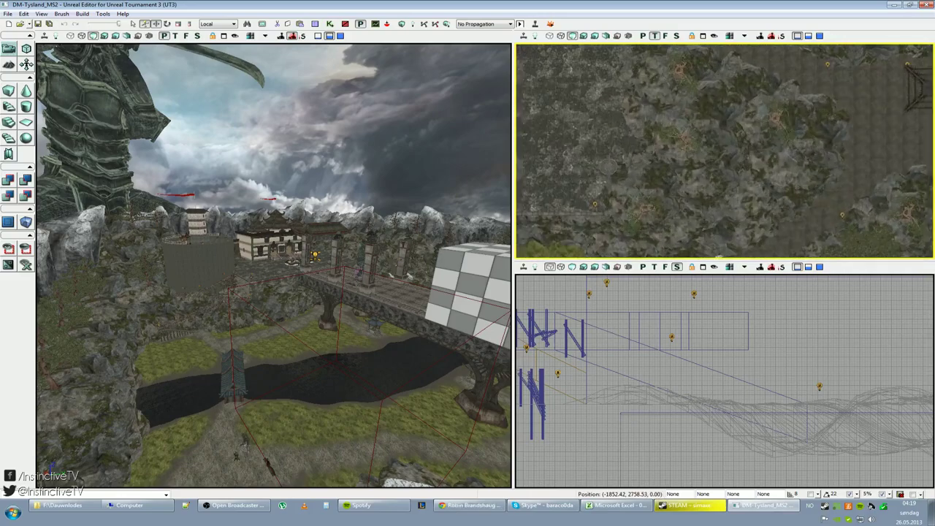
click(676, 137)
scroll(669, 126, up, 3)
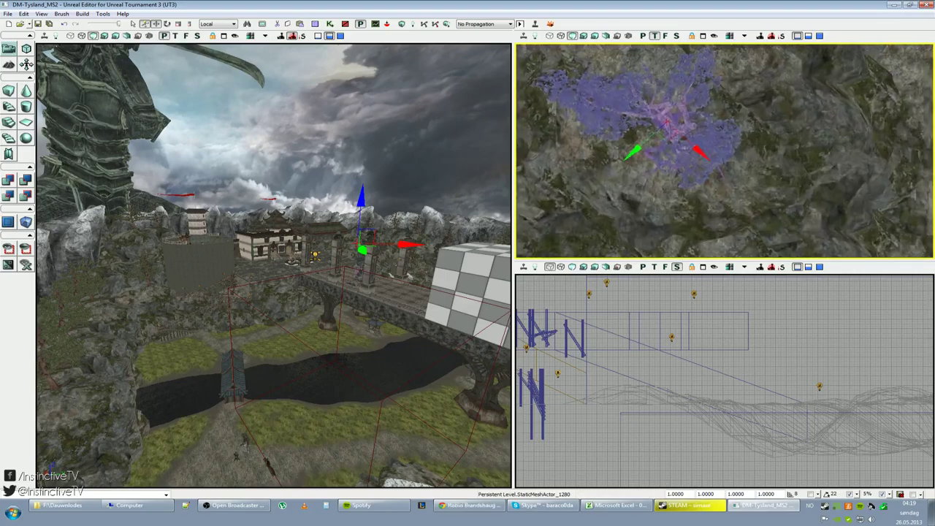
scroll(754, 137, down, 3)
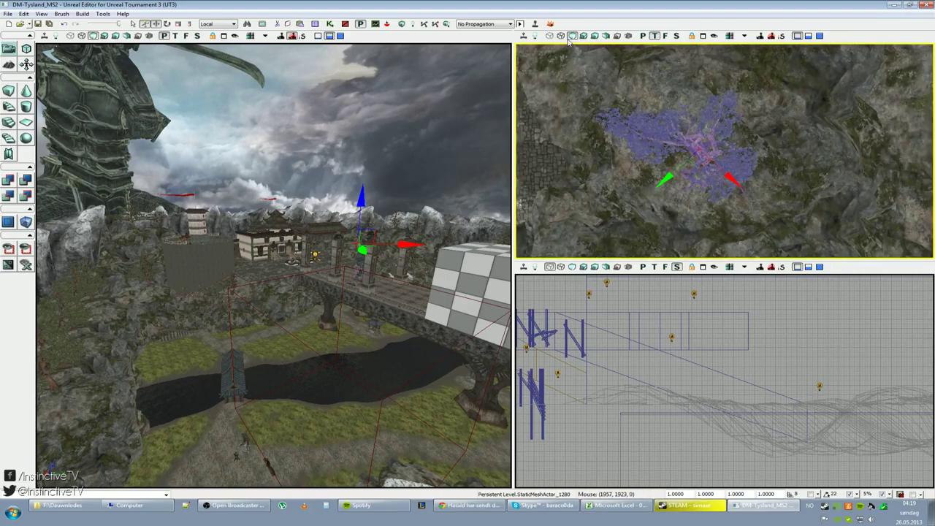
Switch the Top viewport back to Brush Wireframe and show the selected tree together with the surrounding rocks and bridge.
click(549, 35)
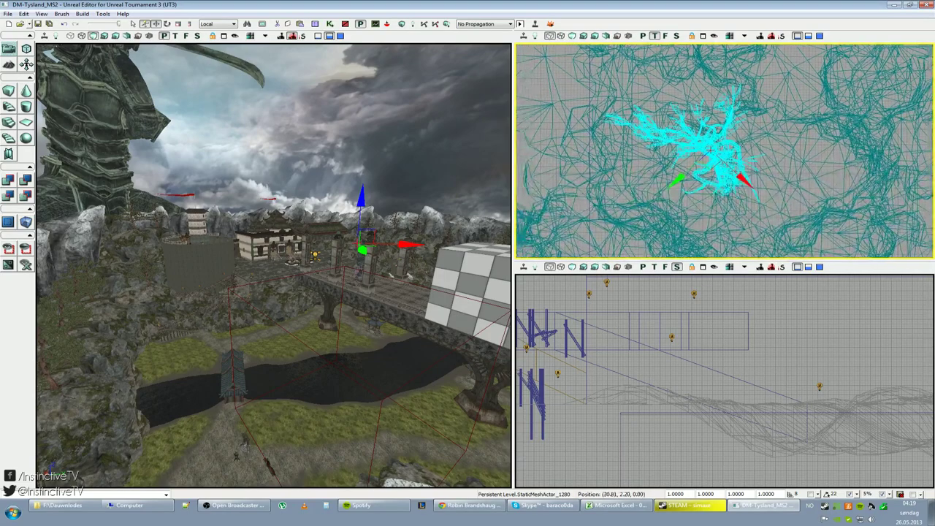
scroll(724, 150, down, 5)
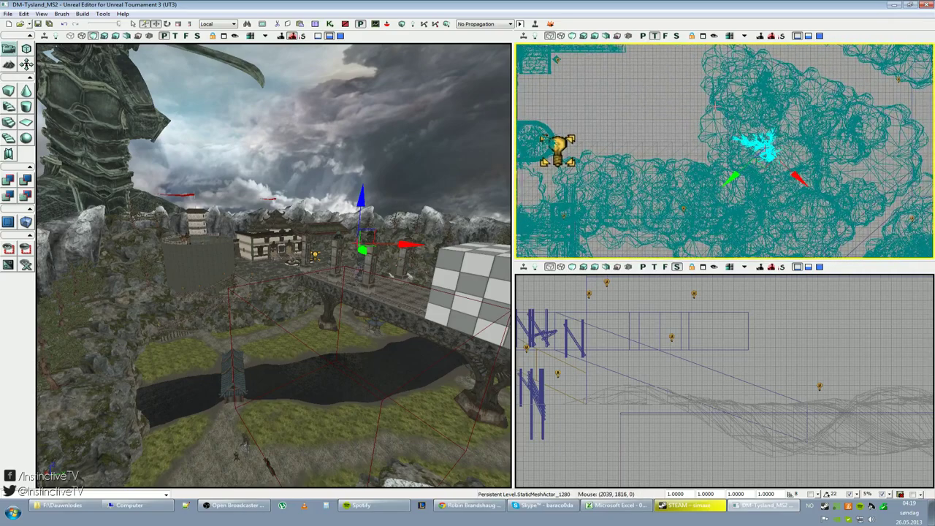
mouse_move(678, 141)
right_down()
mouse_move(690, 117)
mouse_move(690, 128)
mouse_move(676, 109)
mouse_move(679, 143)
right_up()
scroll(690, 128, down, 7)
scroll(679, 142, up, 6)
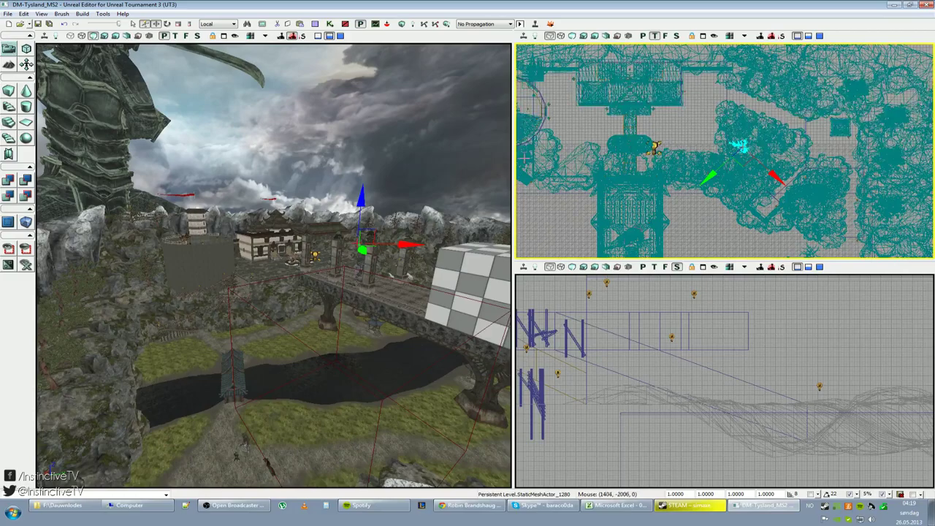
Hide the static meshes in the perspective viewport and examine the remaining brushes and terrain.
right_drag(438, 173, 465, 233)
right_drag(274, 219, 241, 190)
right_drag(274, 220, 234, 212)
key(w)
key(w)
key(w)
key(w)
key(w)
key(w)
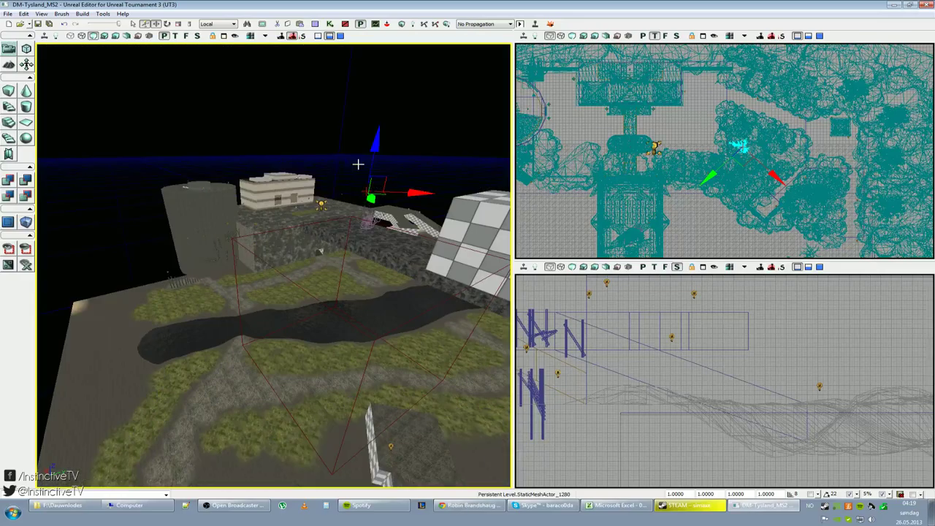
right_drag(359, 168, 379, 146)
right_drag(247, 217, 252, 206)
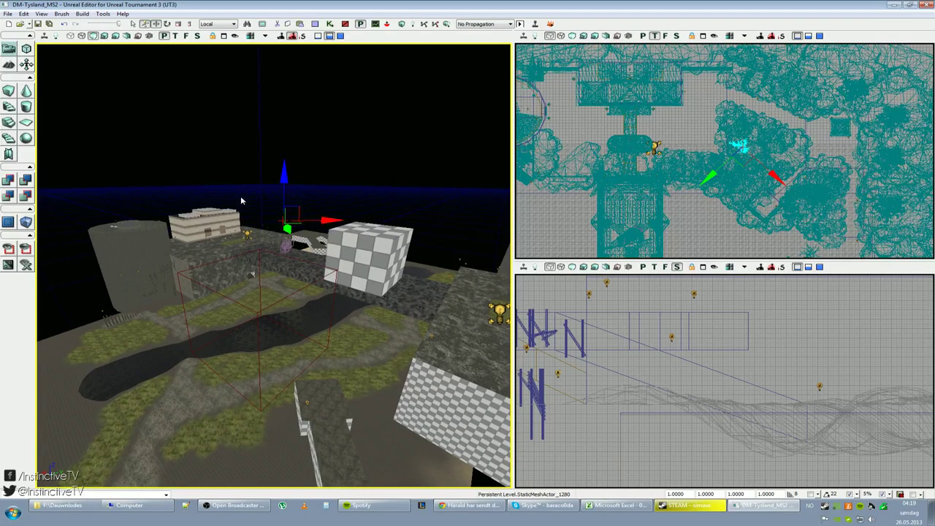
Show the static meshes again in the perspective viewport and view the temple and bridge.
key(w)
right_drag(241, 196, 87, 138)
right_drag(190, 193, 256, 194)
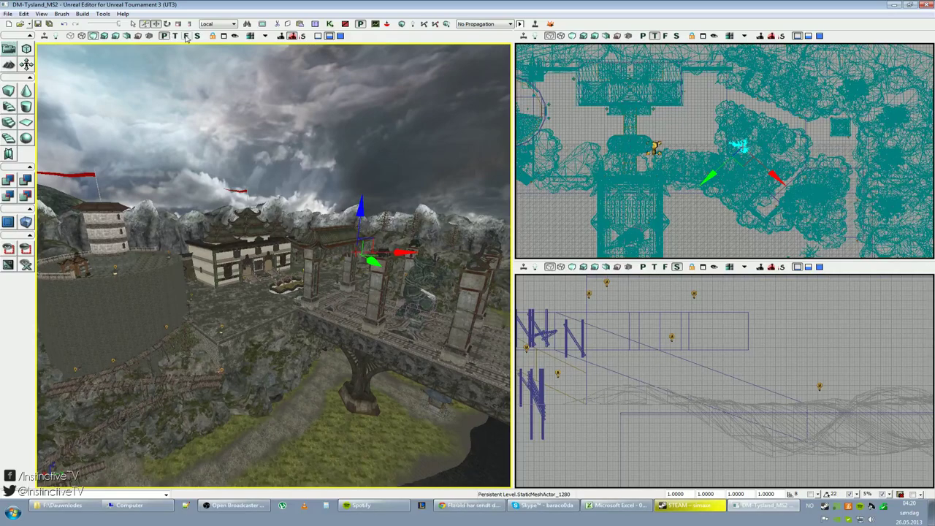
Switch the perspective viewport to the Top view to see the river bridge, and to the Front view.
click(176, 37)
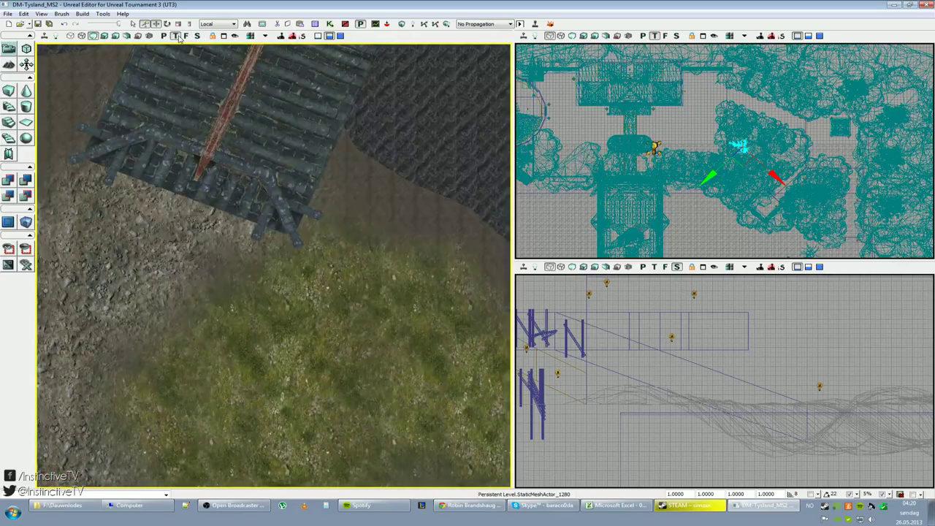
scroll(240, 124, down, 5)
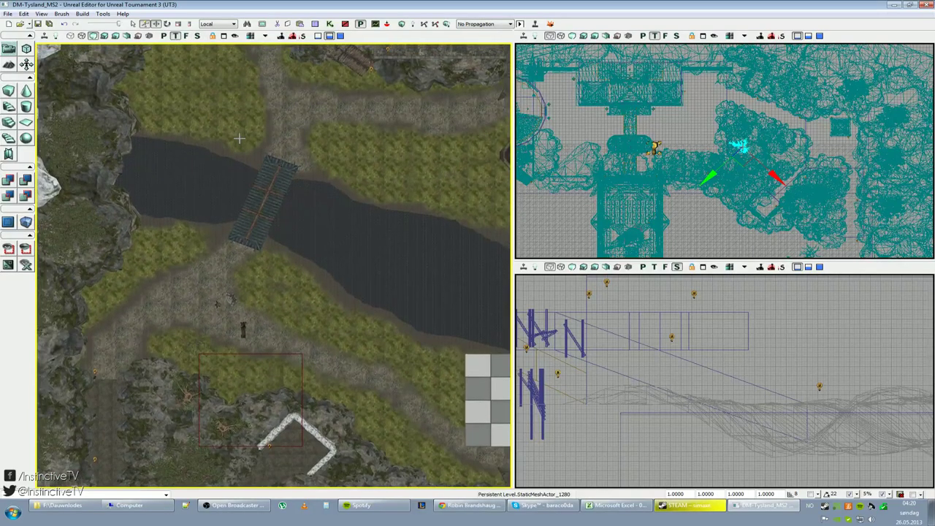
click(189, 37)
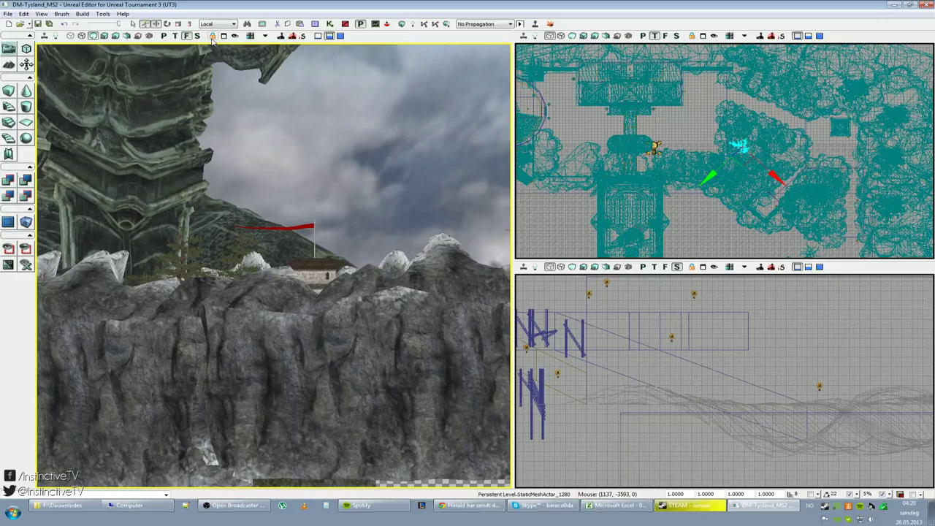
Cycle the main viewport through the Side, Front and Top views and return it to the Perspective view of the bridge.
click(197, 37)
click(187, 37)
click(175, 37)
click(164, 35)
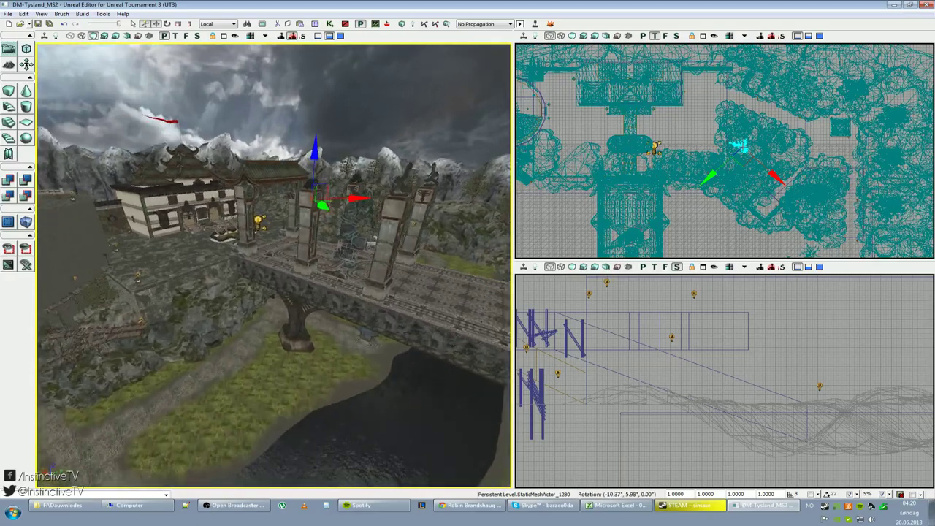
right_drag(210, 98, 210, 93)
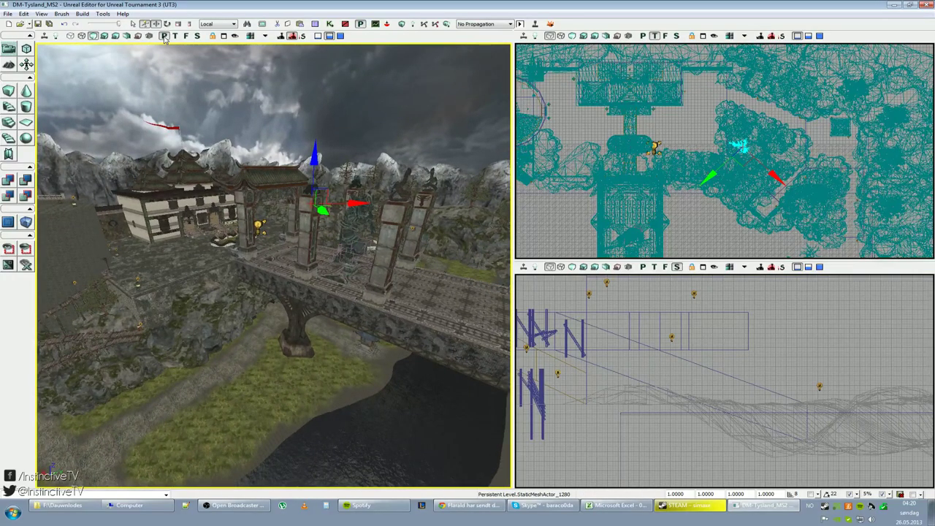
mouse_move(247, 157)
right_down()
mouse_move(247, 87)
mouse_move(247, 156)
right_up()
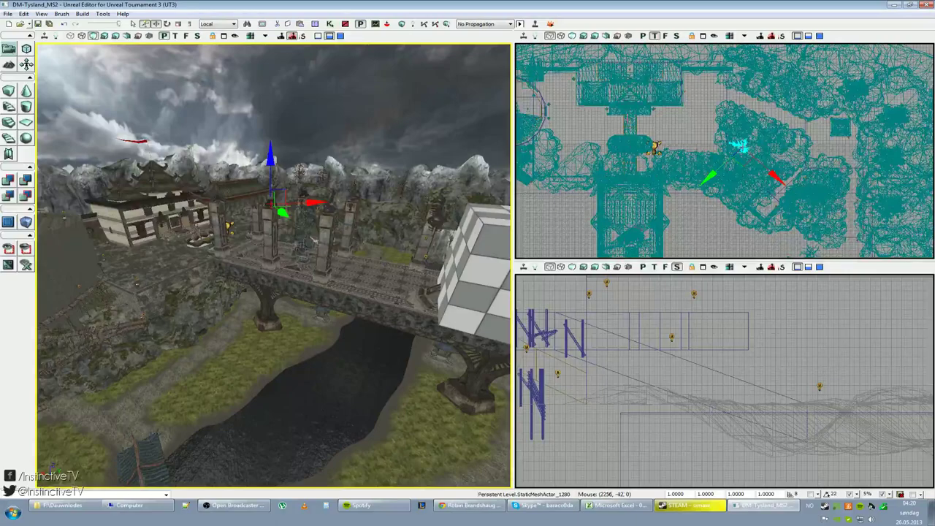
Zoom the Top viewport out over the whole map, then maximize the perspective viewport and restore the multi-viewport layout.
scroll(772, 170, down, 5)
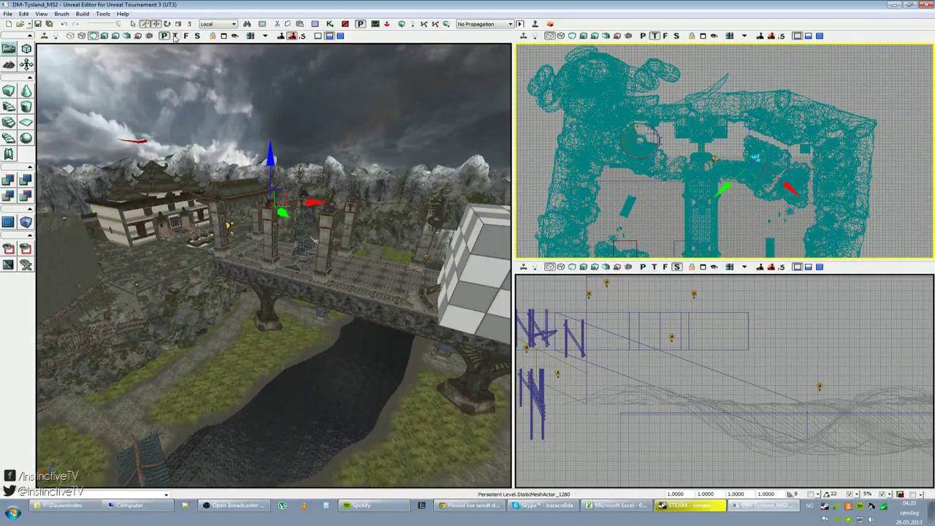
click(227, 36)
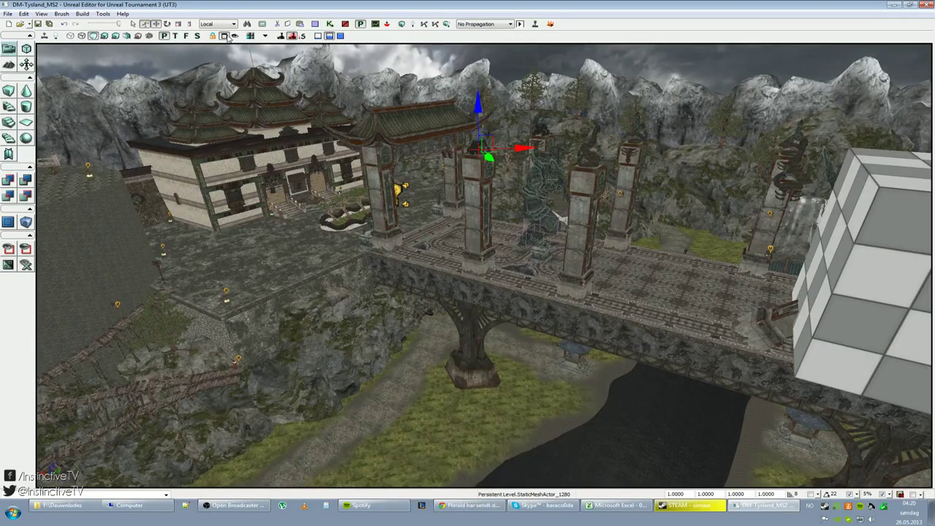
click(225, 36)
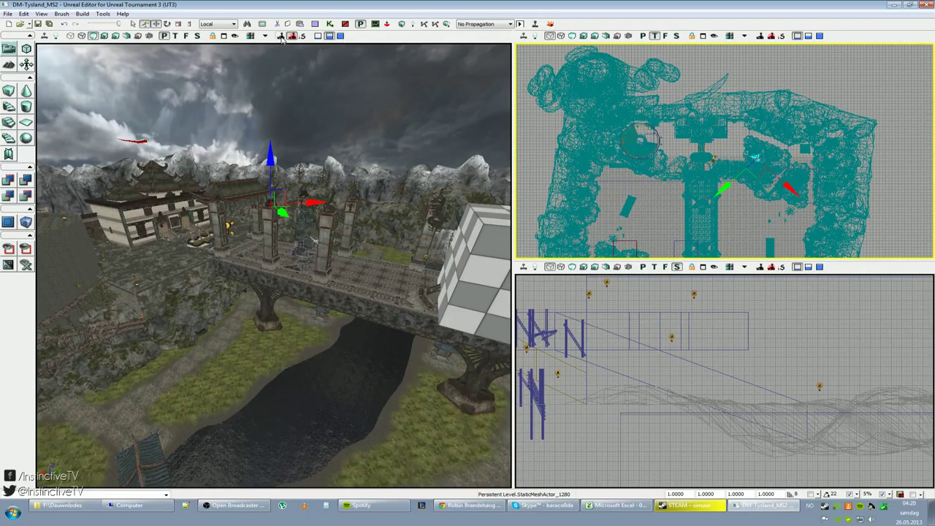
Test the perspective camera's movement speeds, including the fastest setting, by flying around the bridge and river.
right_drag(298, 91, 263, 77)
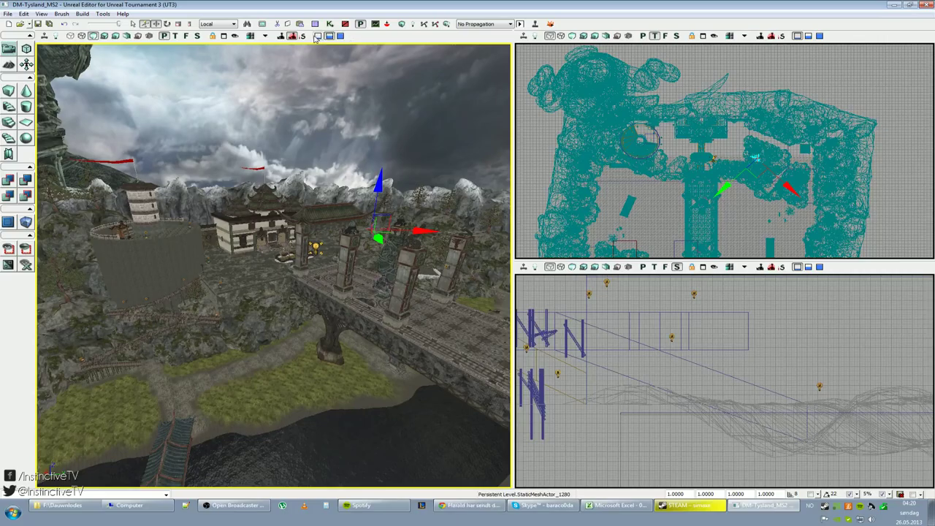
right_drag(273, 265, 336, 280)
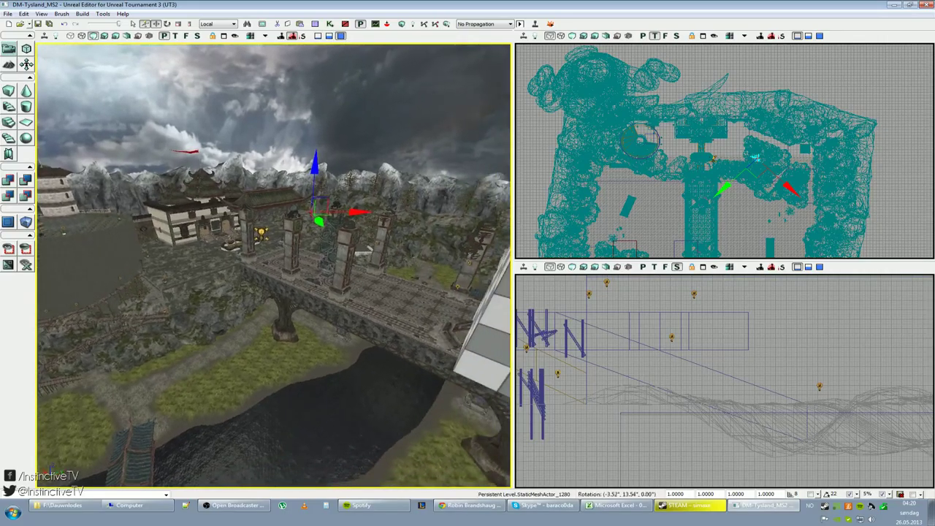
scroll(274, 265, up, 5)
scroll(273, 265, down, 8)
scroll(273, 265, up, 4)
scroll(274, 265, up, 2)
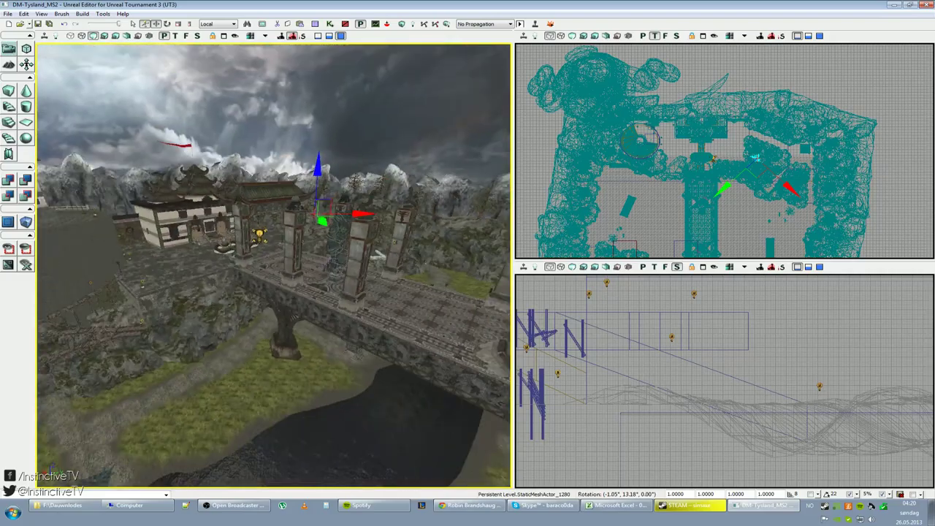
scroll(273, 265, down, 8)
scroll(273, 265, up, 7)
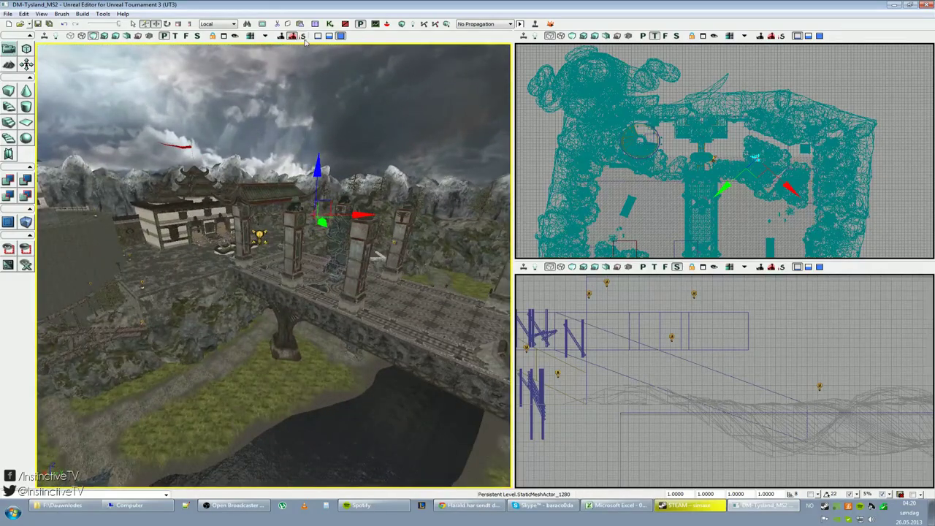
right_drag(273, 265, 247, 232)
scroll(273, 265, down, 1)
scroll(273, 265, up, 4)
scroll(274, 265, down, 4)
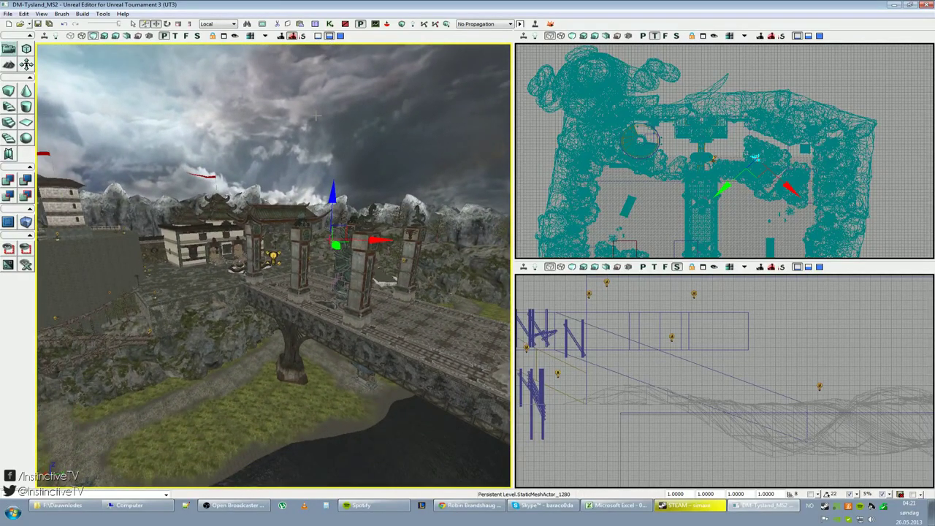
Turn the perspective camera to the checkered box at the fastest speed and return to the view of the bridge and river.
right_drag(304, 129, 383, 130)
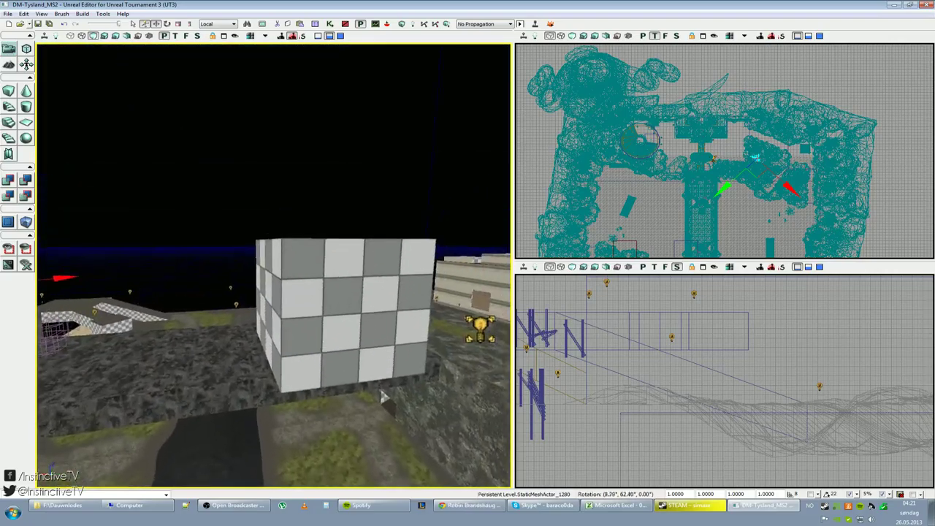
right_drag(382, 392, 415, 364)
scroll(273, 265, up, 3)
right_drag(273, 266, 274, 303)
scroll(274, 265, down, 6)
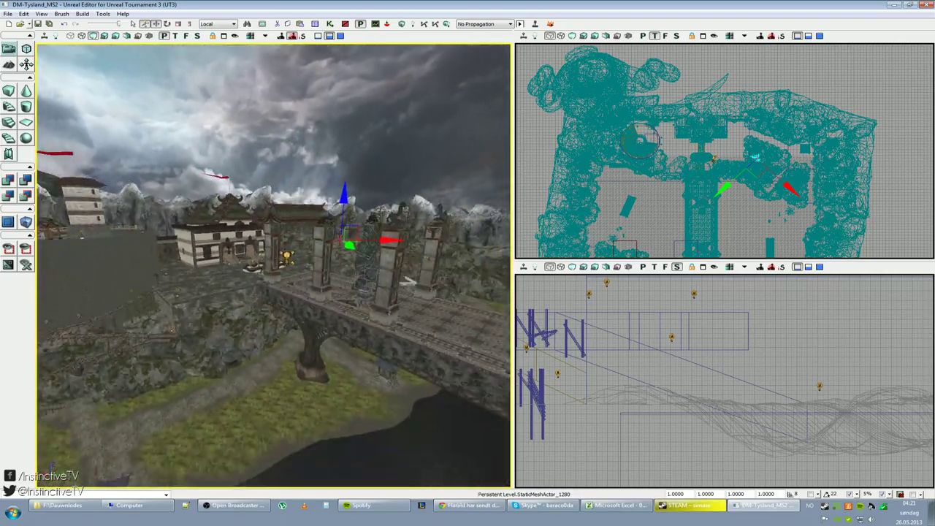
right_drag(291, 168, 292, 170)
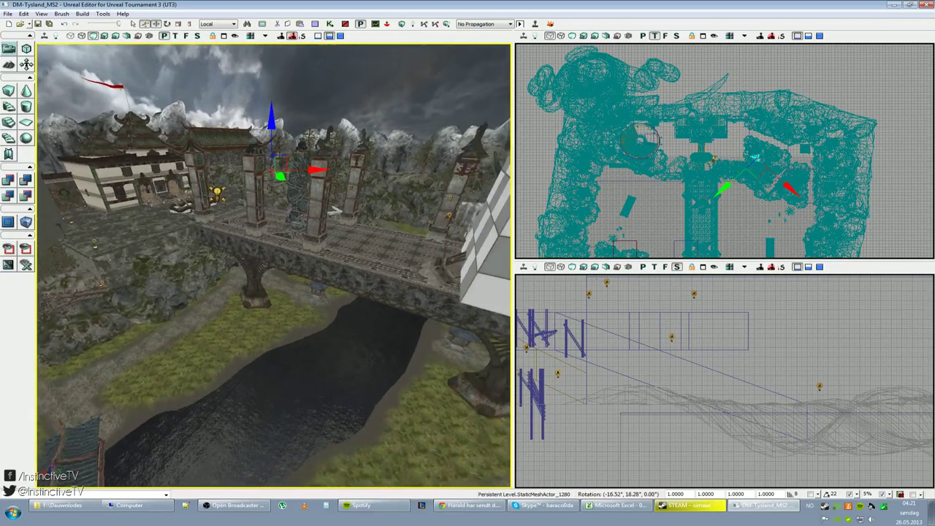
Fly the perspective camera around to examine the temple courtyard, the bridge pillars and the river below.
right_drag(274, 265, 146, 344)
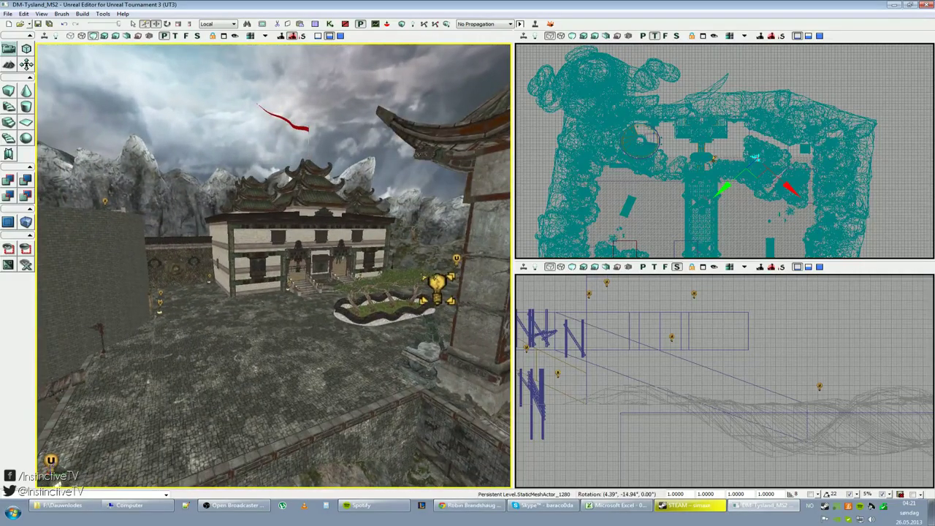
right_drag(273, 265, 271, 269)
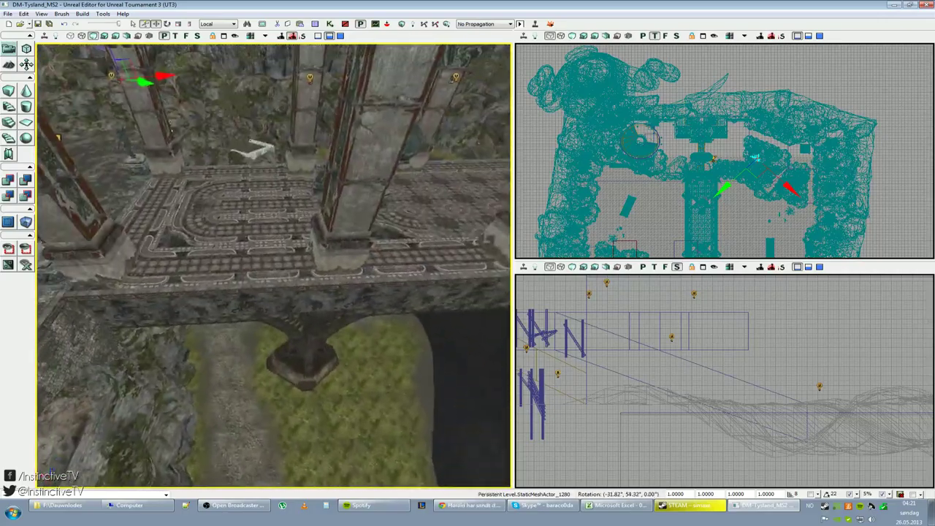
right_drag(273, 265, 87, 202)
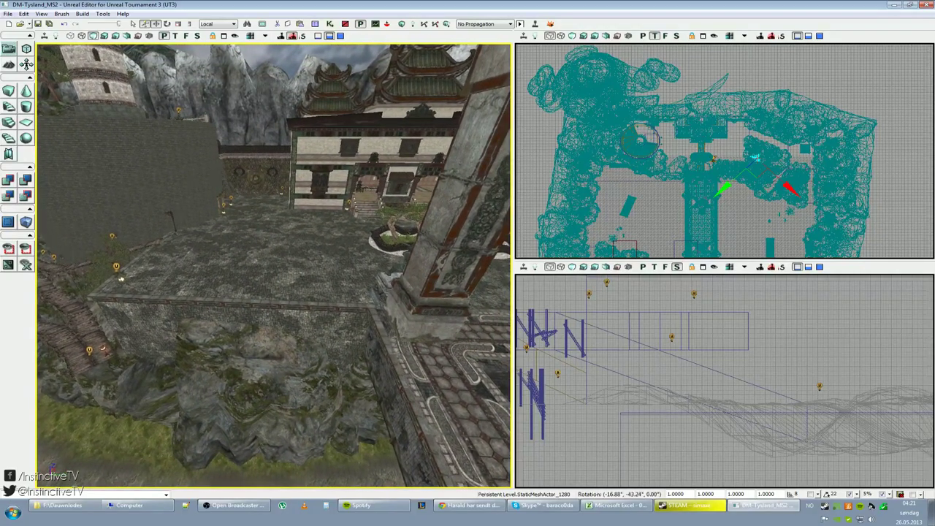
right_drag(219, 155, 219, 157)
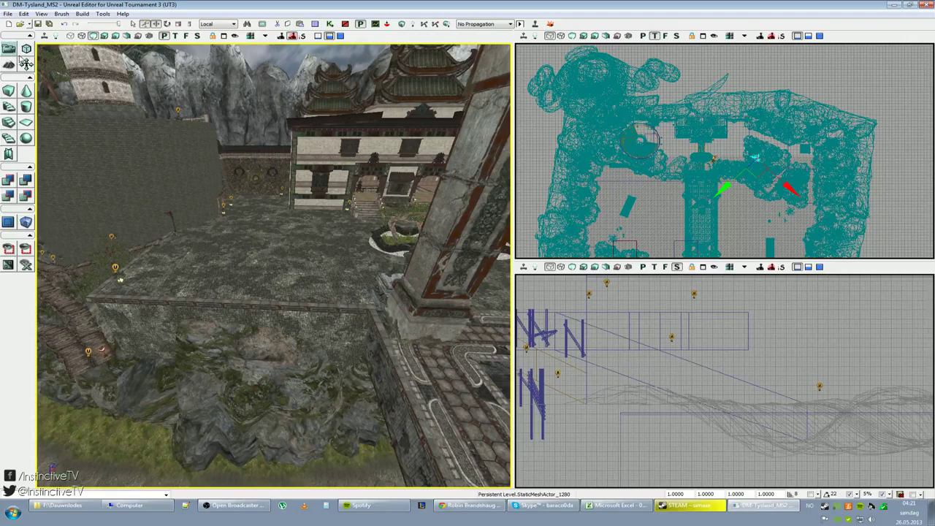
right_drag(80, 82, 168, 77)
right_drag(212, 259, 168, 245)
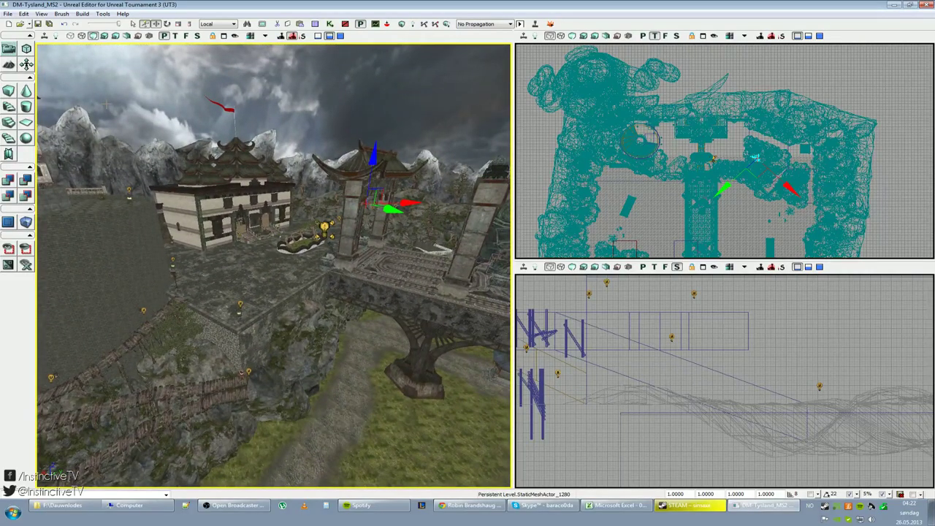
right_drag(148, 118, 281, 167)
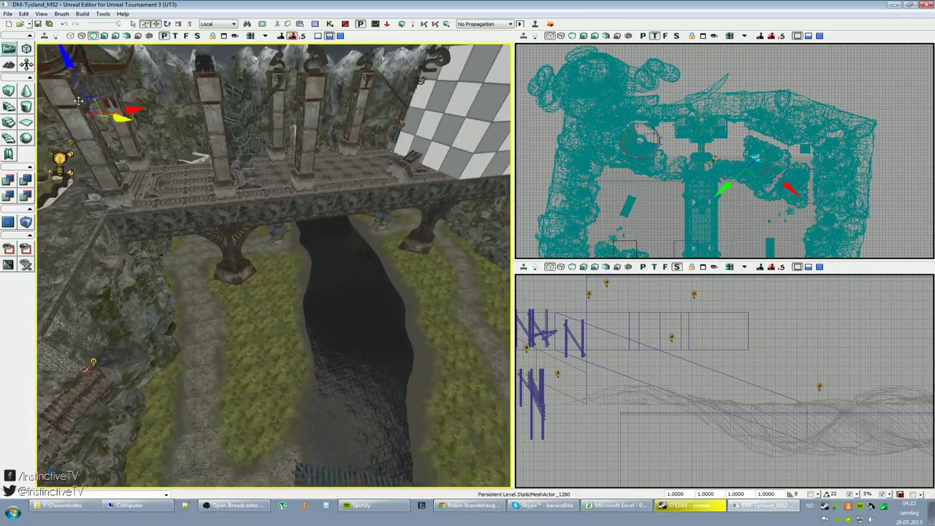
Open the terrain editor for Terrain_5 and set the brush to strength 100, radius 1232 and falloff 212.
click(14, 67)
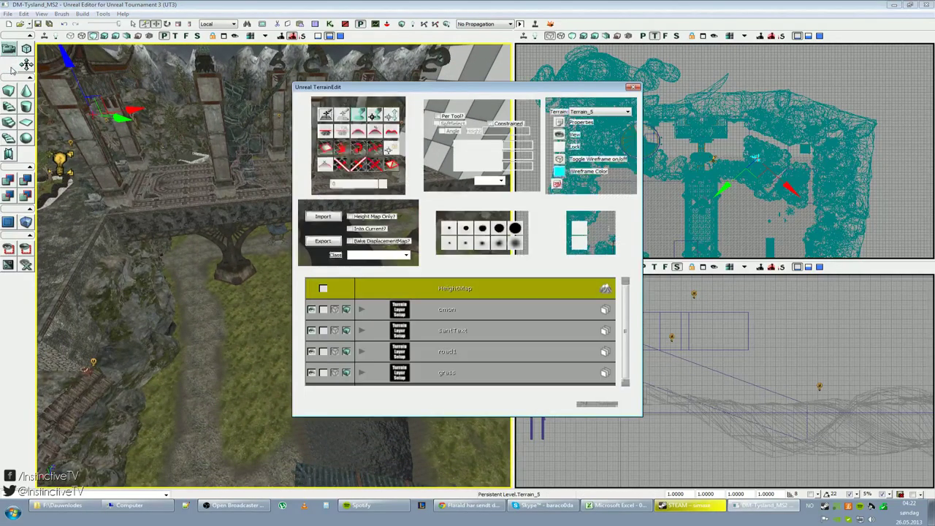
drag(352, 89, 519, 78)
right_drag(225, 351, 304, 343)
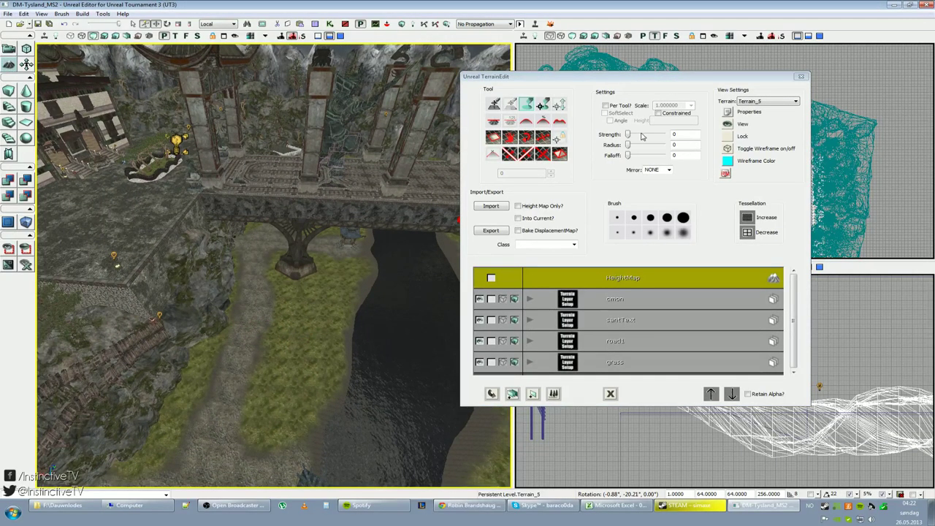
click(640, 218)
drag(627, 144, 649, 145)
click(639, 156)
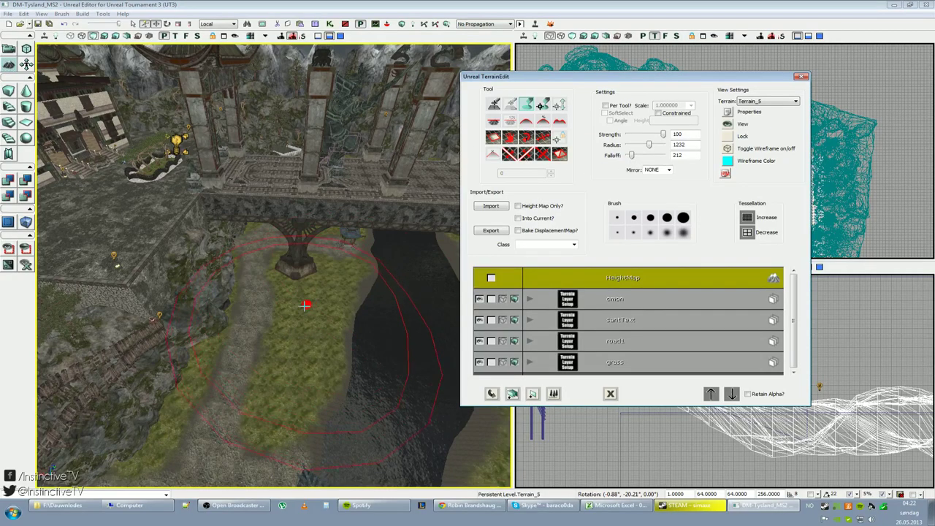
Raise the grassy terrain below the bridge into a hill, undo the change and close the terrain editor.
mouse_move(288, 328)
ctrl+mouse_down()
mouse_move(295, 323)
mouse_move(267, 278)
mouse_move(226, 241)
mouse_move(292, 249)
ctrl+mouse_up()
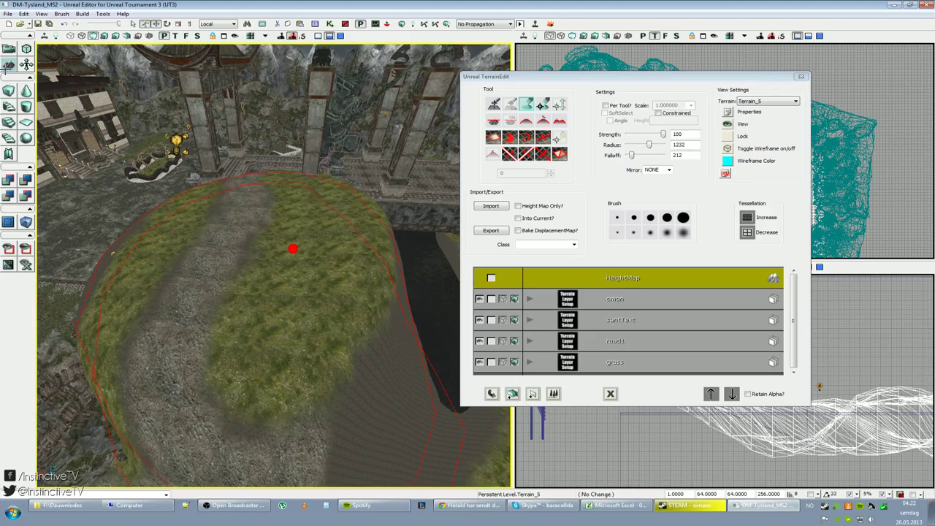
key(ctrl+z)
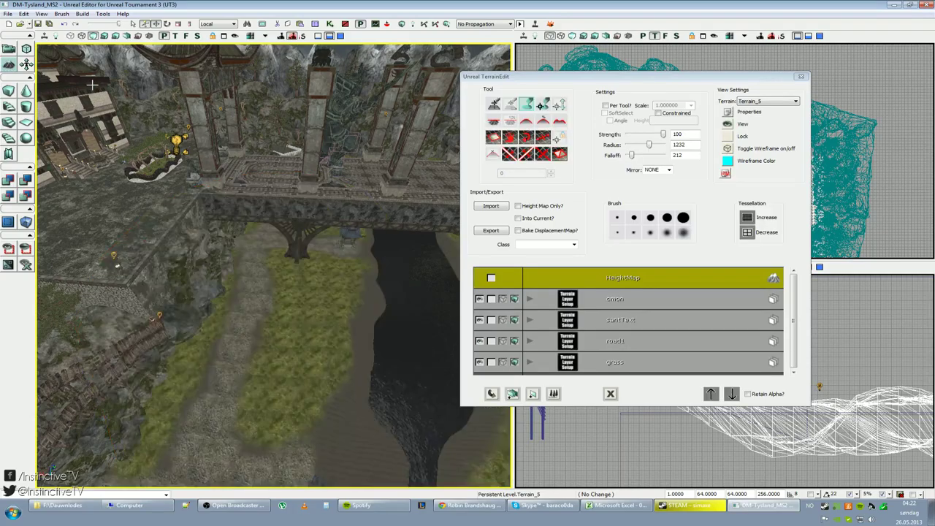
click(802, 77)
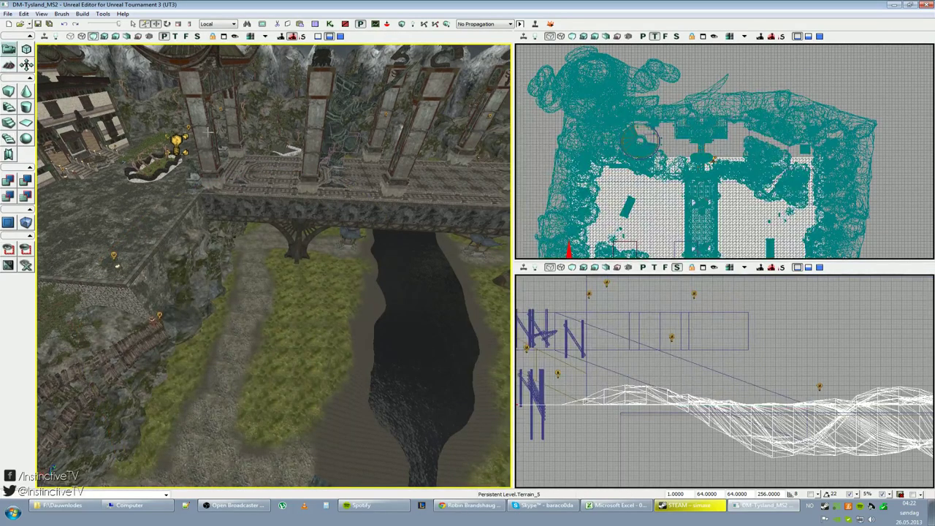
right_drag(273, 266, 219, 205)
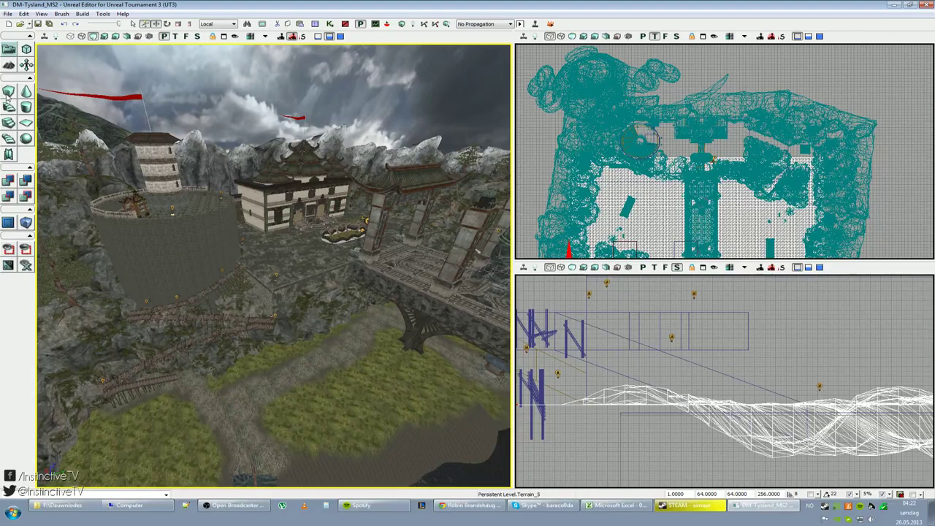
right_drag(274, 266, 363, 148)
right_drag(808, 355, 808, 410)
scroll(723, 380, up, 6)
scroll(813, 353, down, 5)
right_drag(821, 362, 855, 359)
drag(848, 372, 624, 373)
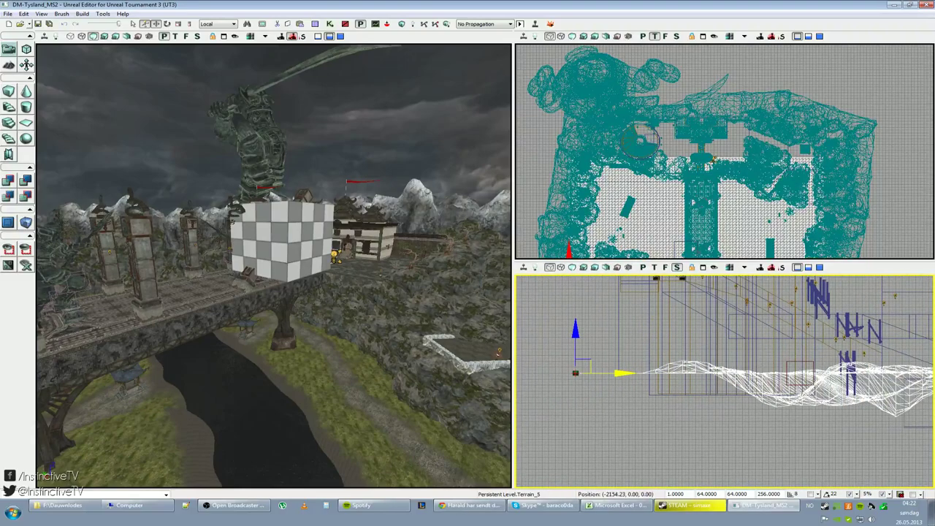
key(ctrl+z)
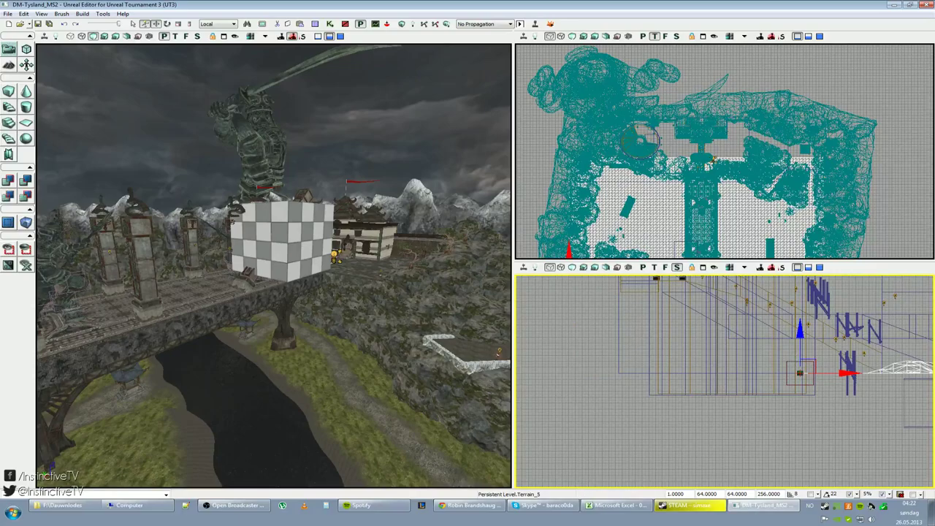
Select the red builder brush in the Side viewport and move it out into the empty space beside the map.
click(794, 363)
click(800, 371)
drag(836, 372, 574, 373)
right_drag(878, 370, 934, 373)
scroll(879, 371, up, 6)
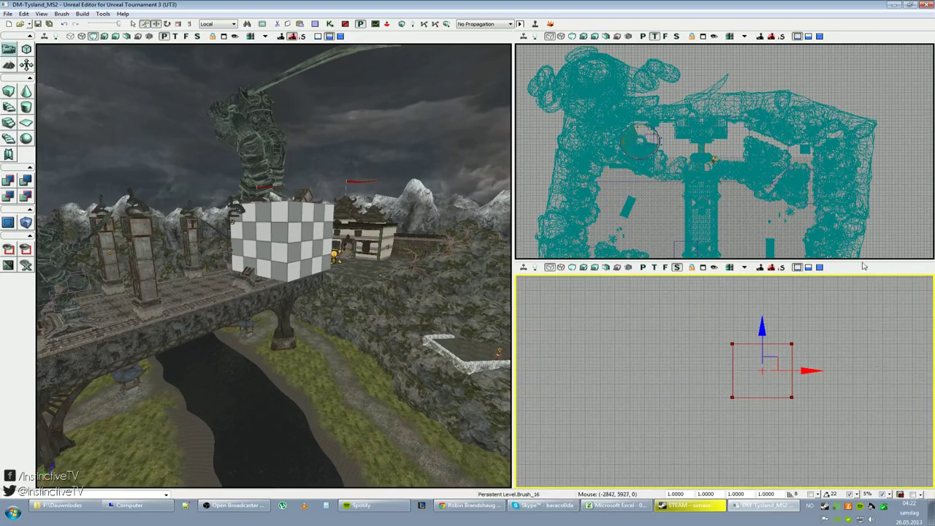
right_drag(680, 346, 701, 346)
scroll(680, 346, down, 2)
scroll(678, 346, down, 1)
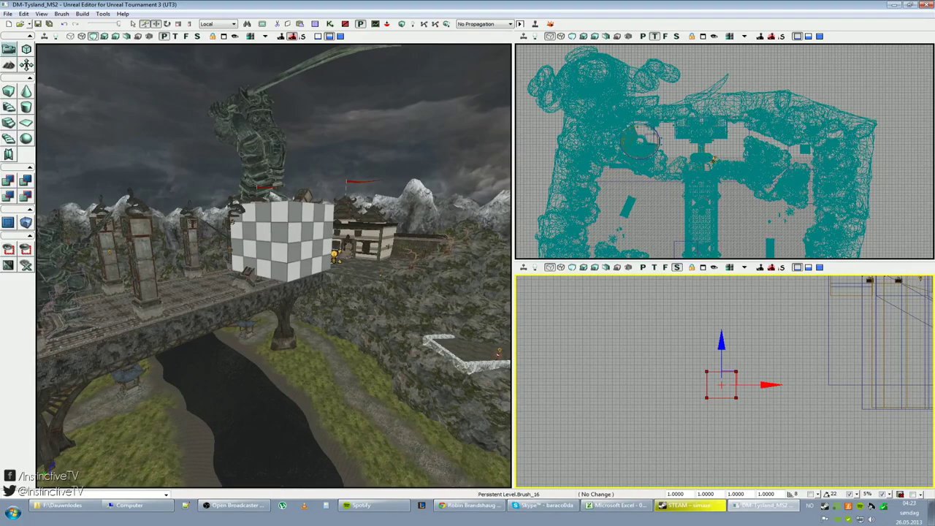
Select a side of the checkered box in the perspective viewport and reselect the builder brush in the Side viewport.
click(698, 372)
click(261, 228)
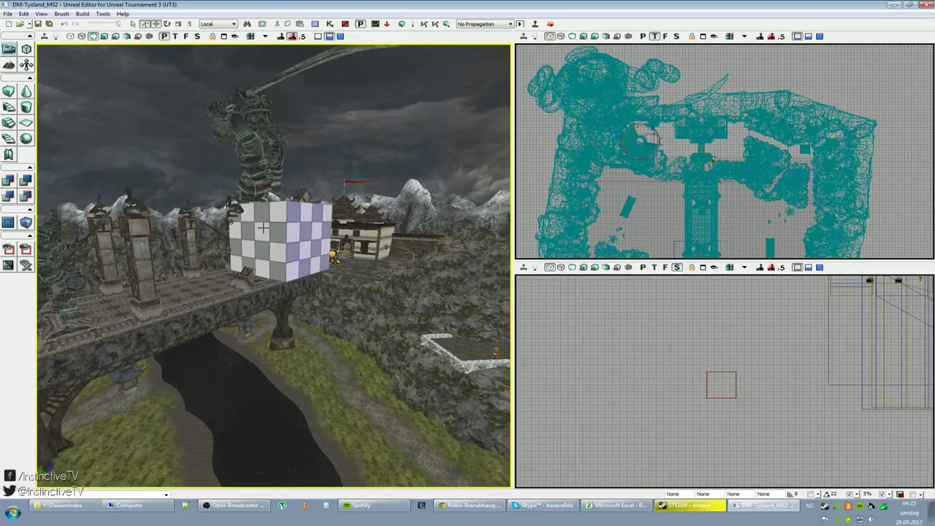
click(707, 374)
Cycle the builder brush through the cone, cylinder, sheet and staircase shapes and return it to a cube.
click(26, 92)
click(27, 107)
click(27, 123)
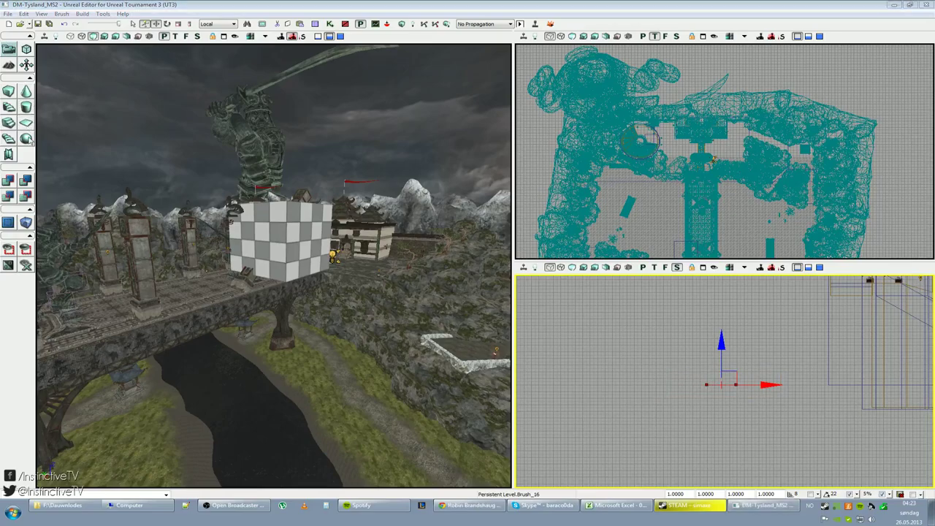
click(10, 138)
click(9, 123)
click(9, 107)
click(9, 91)
click(27, 91)
click(27, 106)
click(9, 95)
click(9, 107)
click(9, 93)
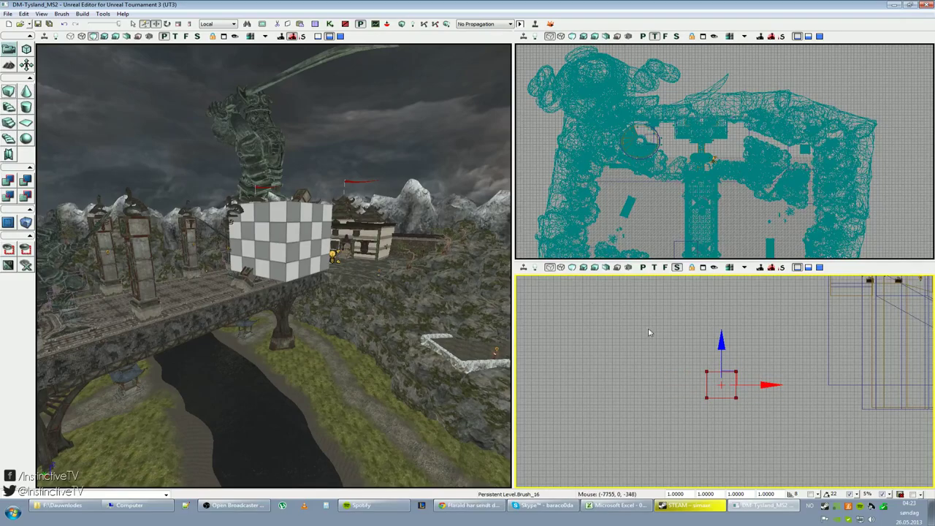
Move the builder brush back over the map in the Side viewport and raise it above the terrain.
drag(672, 325, 554, 326)
scroll(668, 334, down, 2)
drag(702, 381, 891, 381)
drag(855, 344, 855, 295)
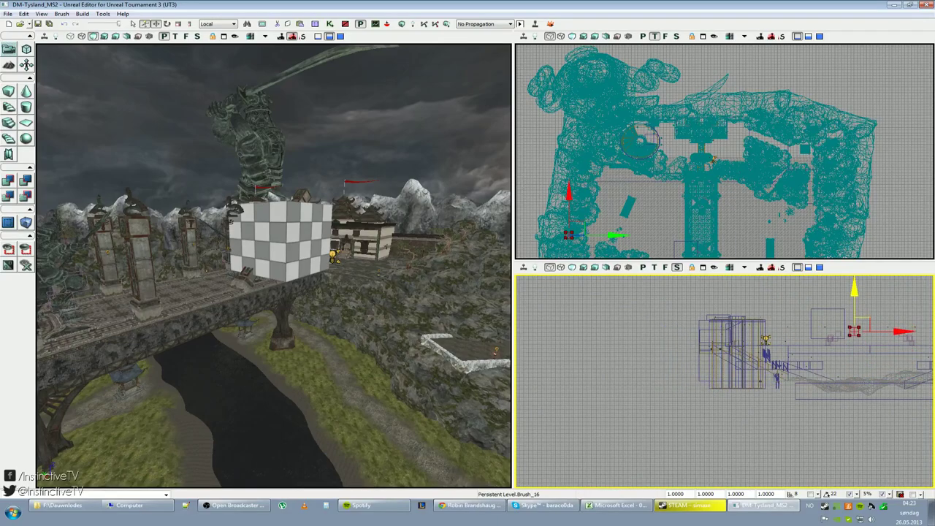
Move the builder brush away from the checkered box to the rocky hillside and add a solid cube there.
right_drag(307, 292, 409, 227)
mouse_move(274, 265)
right_down()
mouse_move(300, 262)
mouse_move(366, 314)
mouse_move(431, 282)
mouse_move(446, 307)
right_up()
drag(245, 298, 44, 373)
right_drag(146, 329, 307, 350)
right_drag(307, 292, 296, 247)
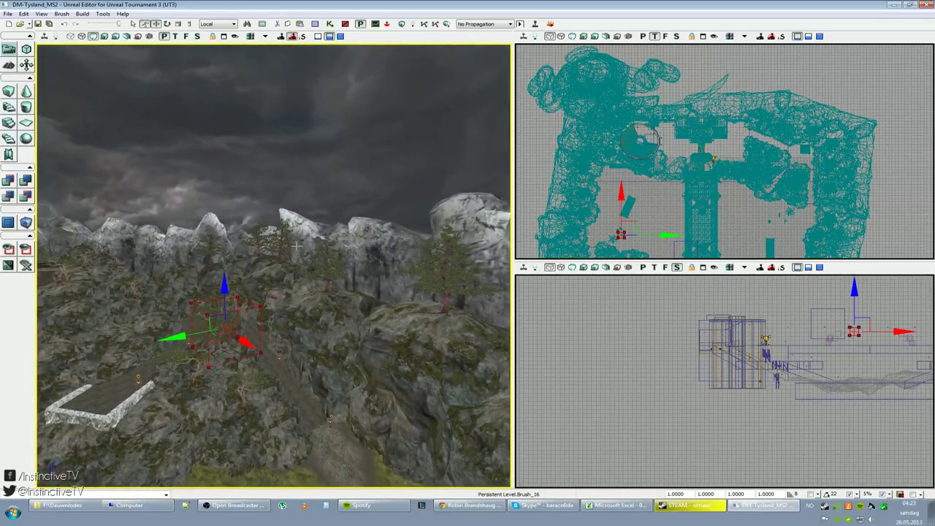
mouse_move(209, 193)
right_down()
mouse_move(175, 234)
mouse_move(186, 190)
mouse_move(209, 195)
right_up()
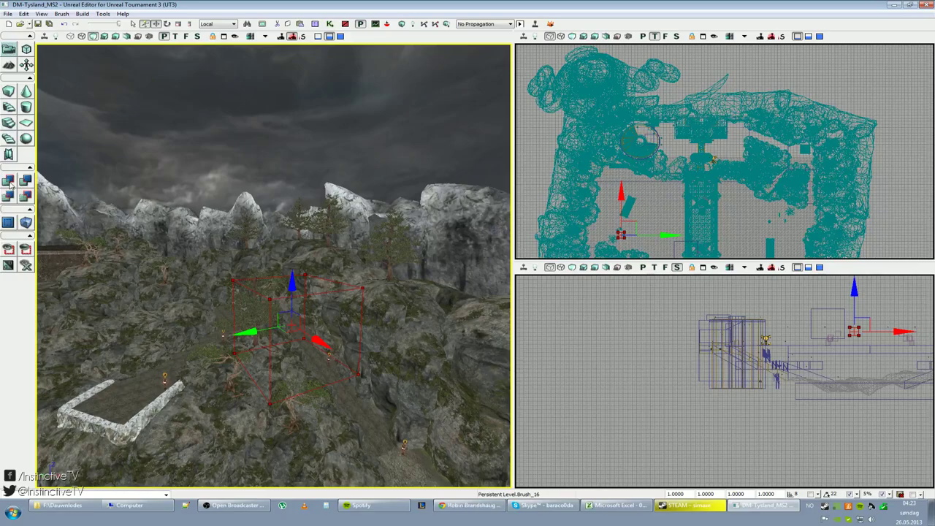
click(9, 181)
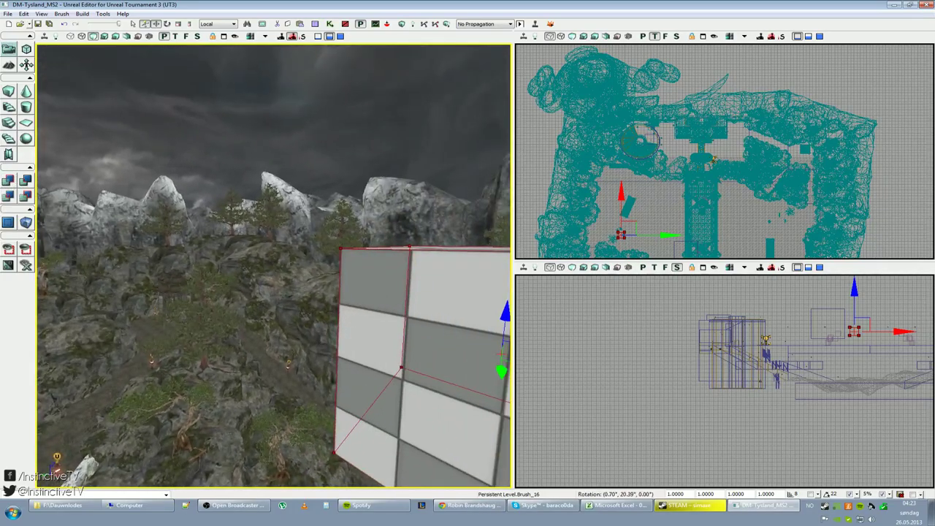
Raise the builder brush to overlap only the new cube's upper part, subtract it from the cube and move the brush aside.
drag(273, 265, 211, 198)
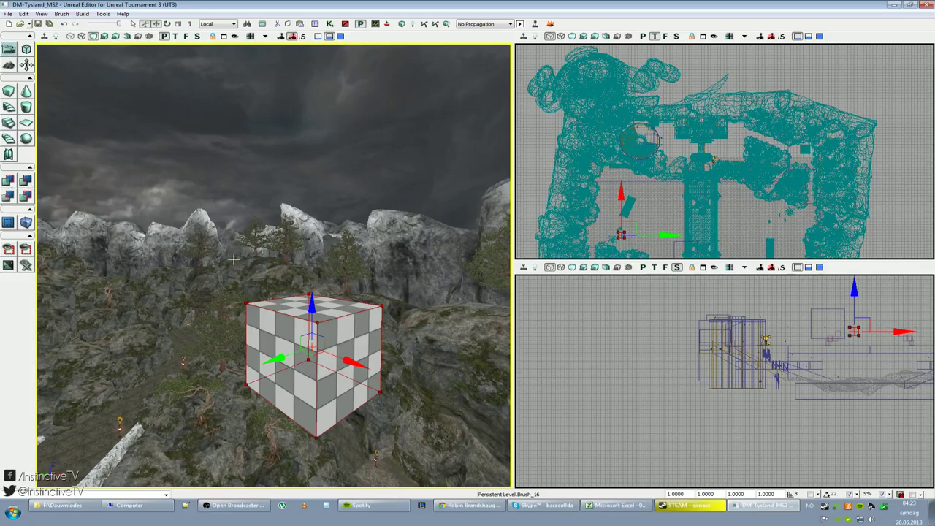
drag(311, 306, 312, 248)
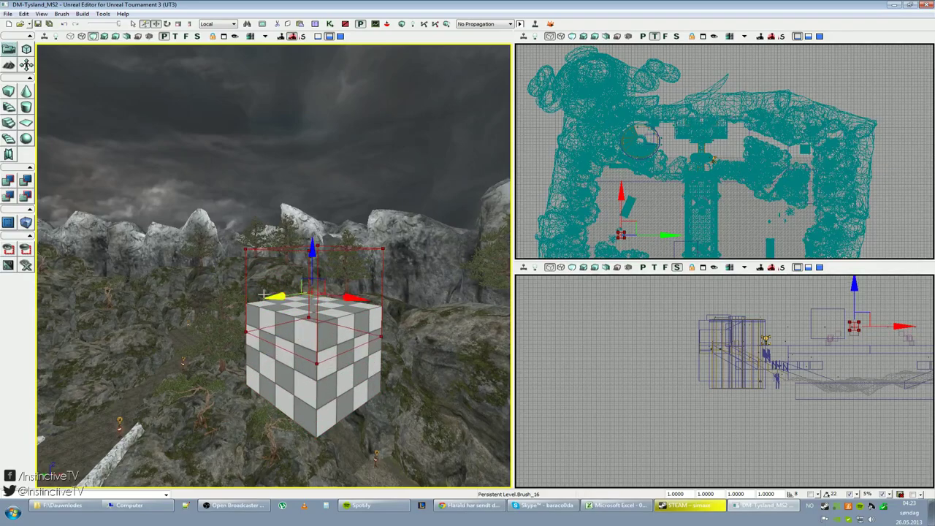
click(32, 182)
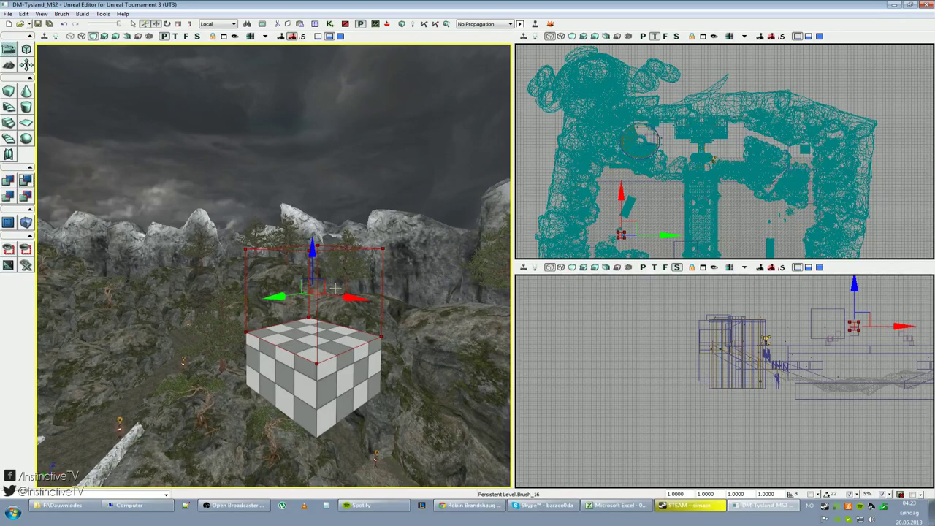
drag(276, 296, 267, 322)
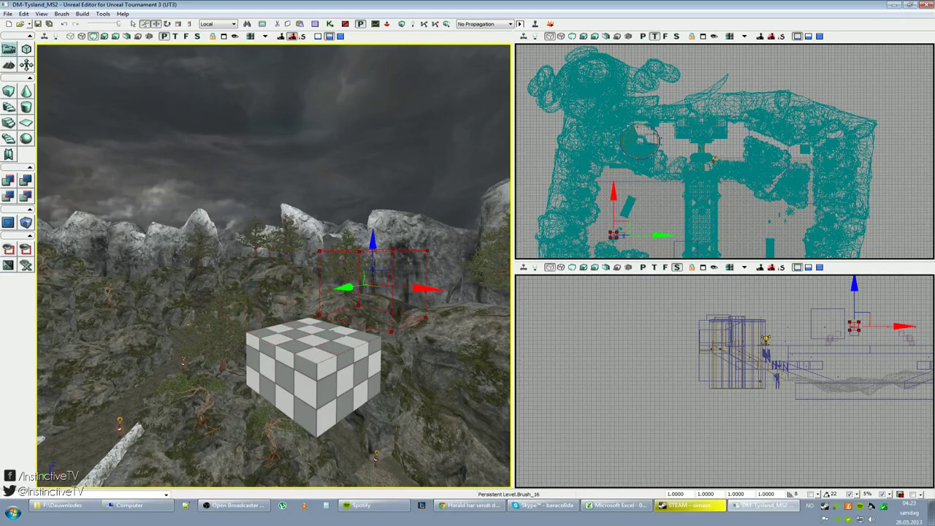
Show the list of volume types that can be created from the builder brush and dismiss it without choosing one.
right_click(25, 224)
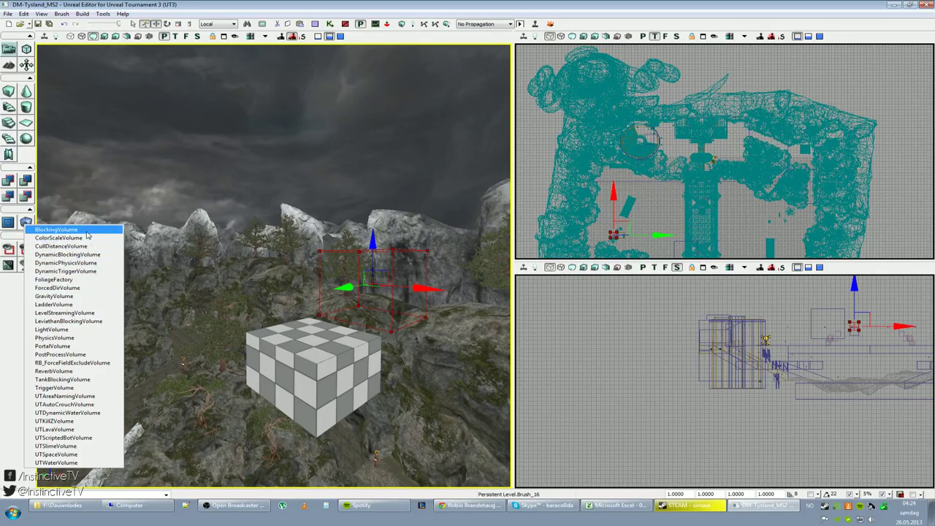
click(9, 305)
Examine the map from above the river, viewing the bridge, the statue, the surrounding terrain and the checkered boxes.
drag(124, 280, 124, 431)
drag(273, 266, 183, 424)
right_drag(273, 266, 296, 208)
drag(259, 247, 305, 212)
right_drag(306, 212, 305, 235)
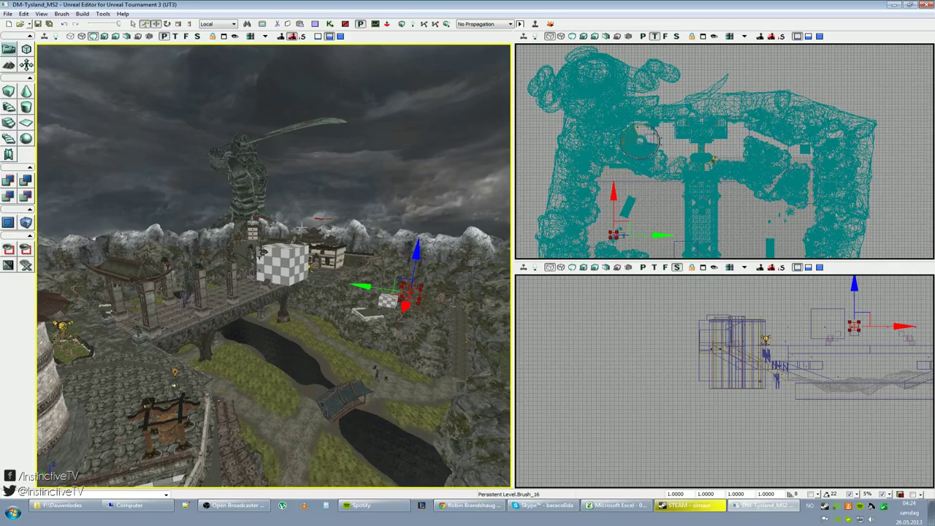
right_drag(303, 228, 299, 245)
drag(299, 245, 271, 212)
right_drag(306, 227, 322, 300)
right_drag(322, 245, 316, 231)
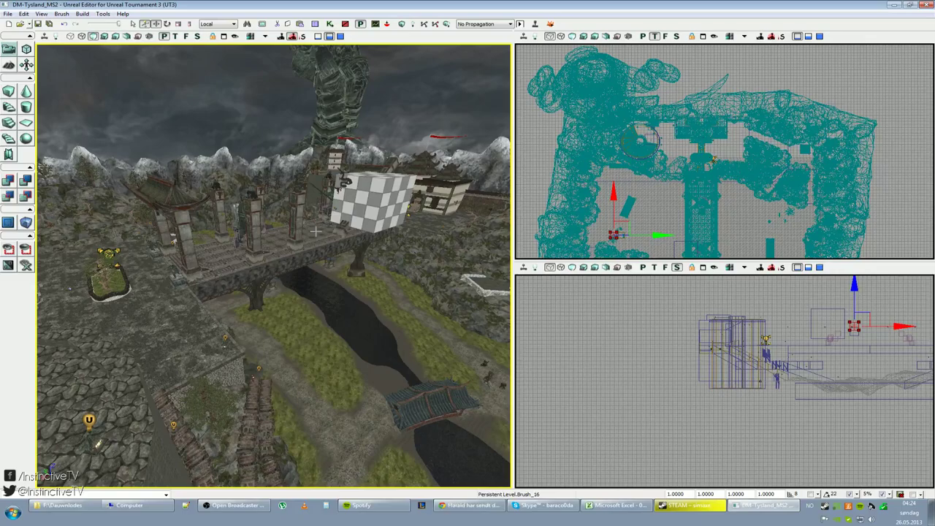
mouse_move(278, 235)
right_down()
mouse_move(387, 188)
mouse_move(493, 198)
mouse_move(278, 235)
right_up()
key(w)
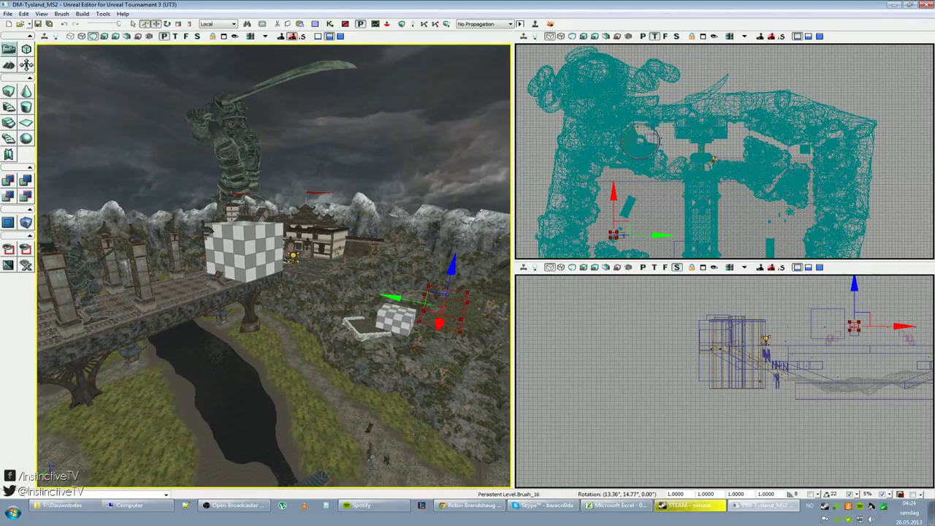